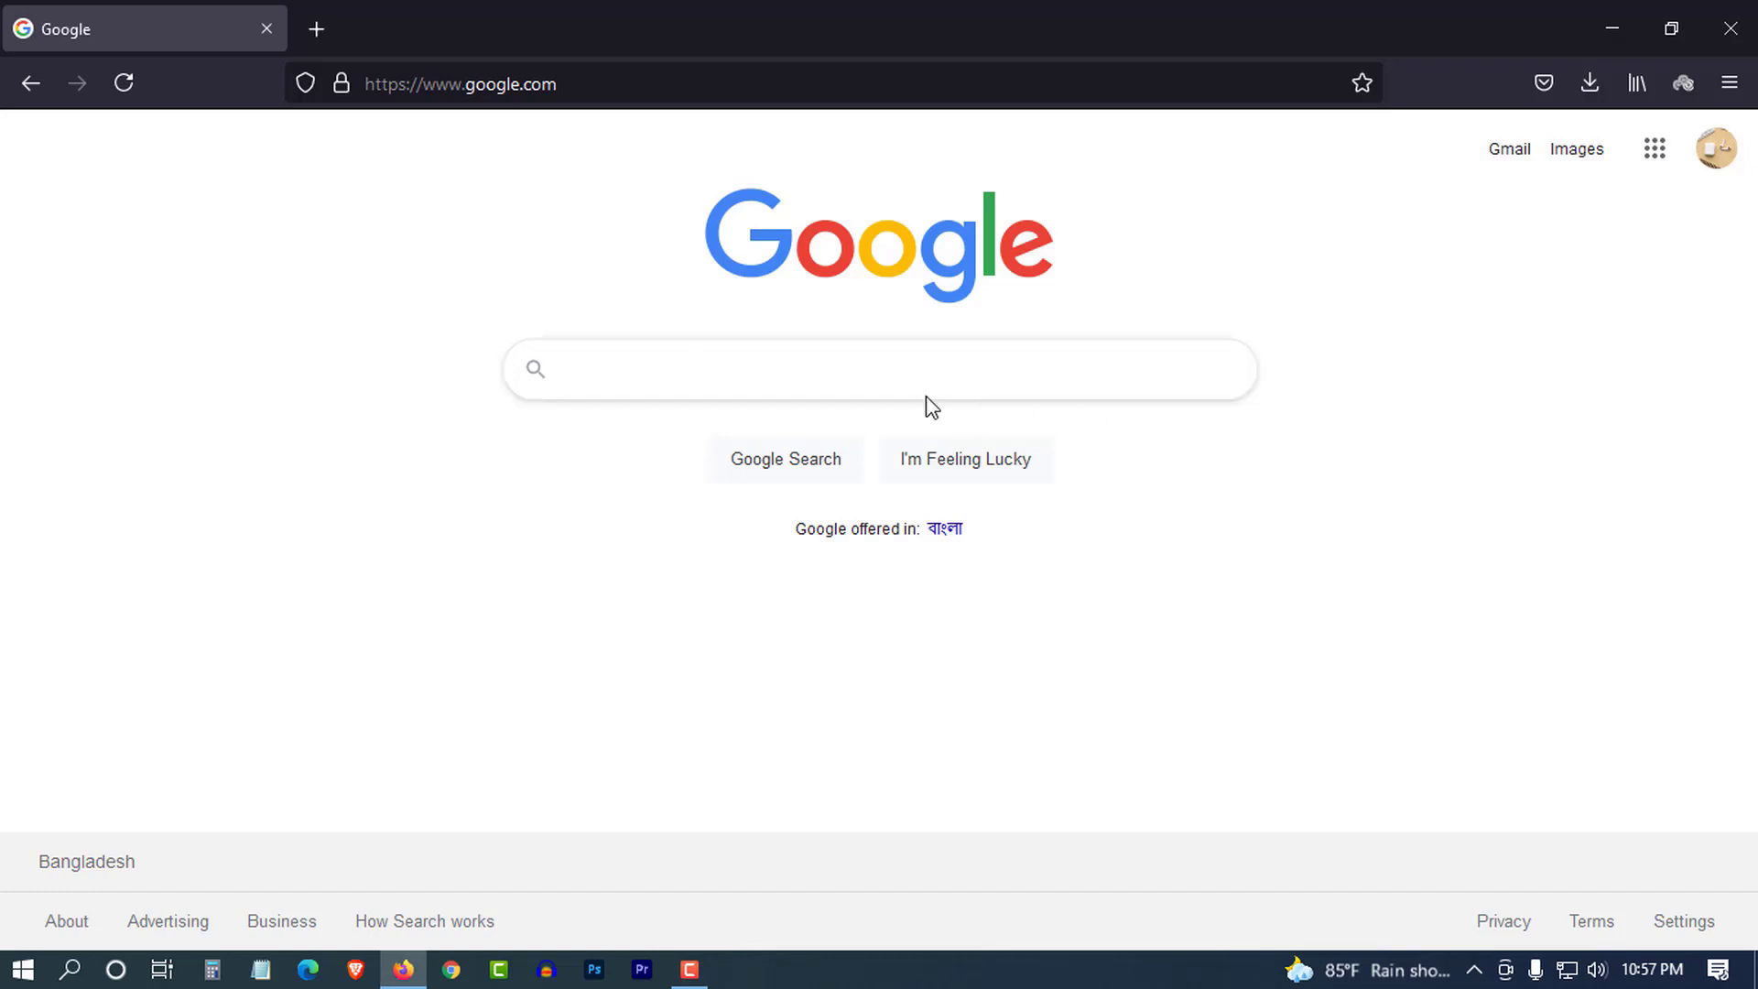
pyautogui.click(777, 357)
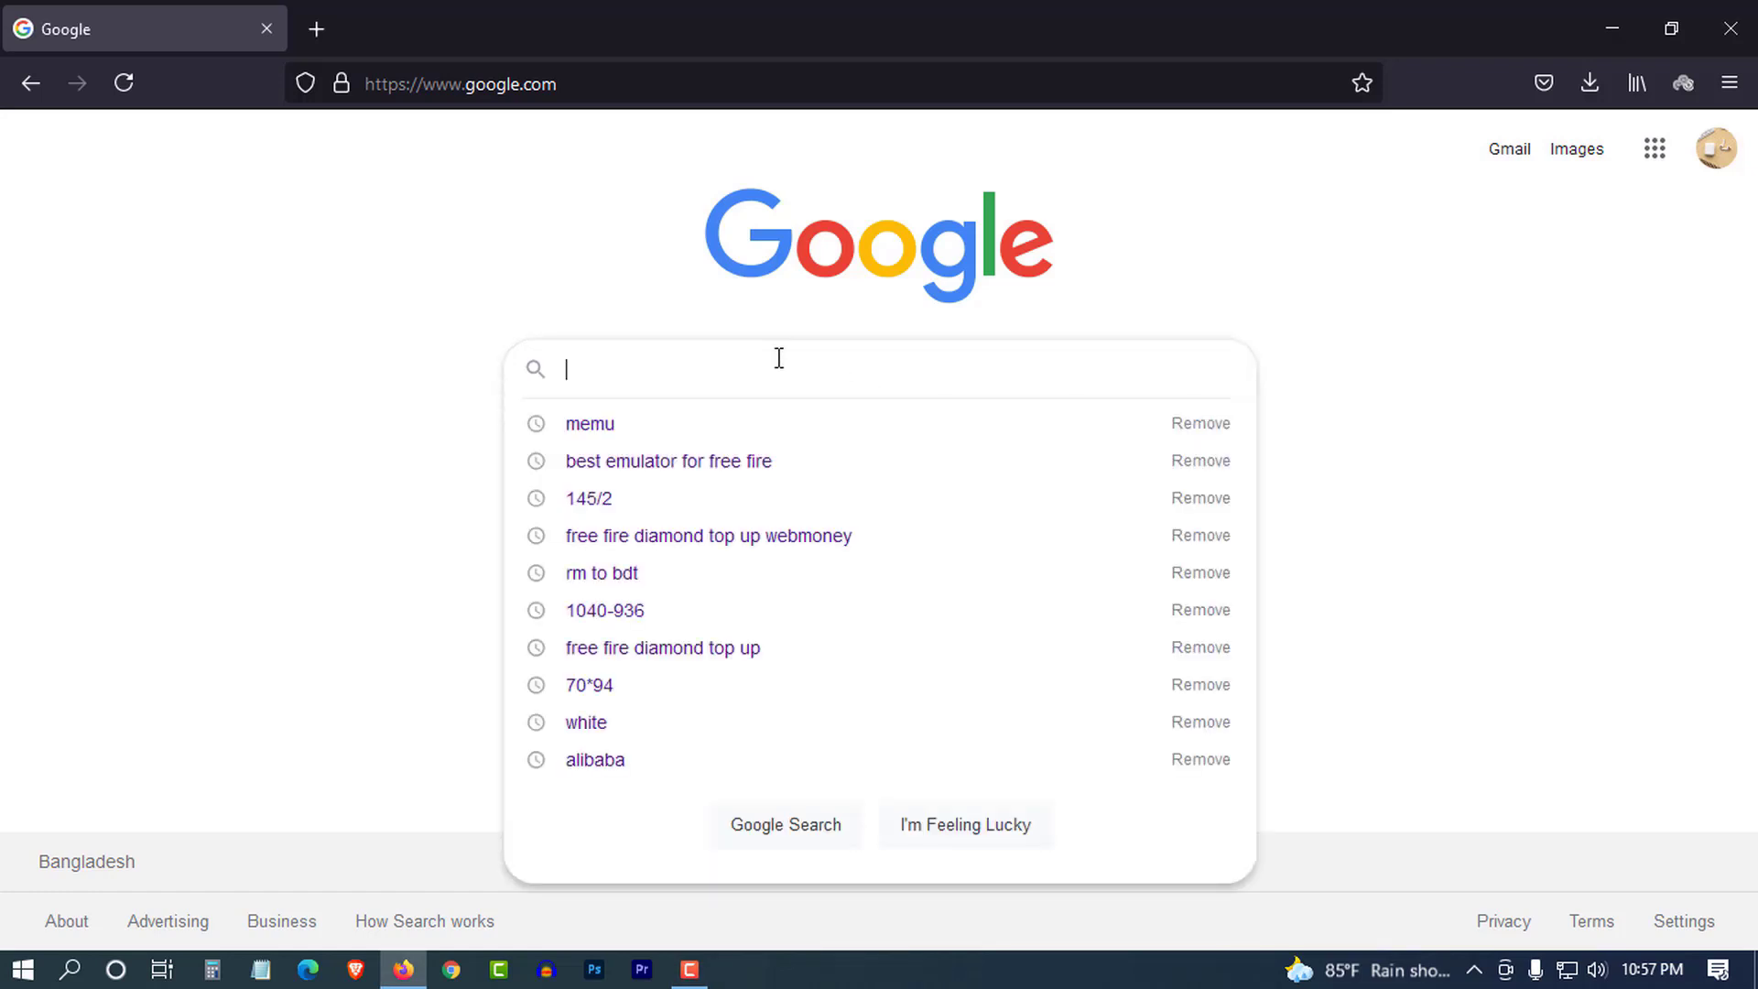
pyautogui.click(266, 381)
pyautogui.click(627, 381)
pyautogui.write('a')
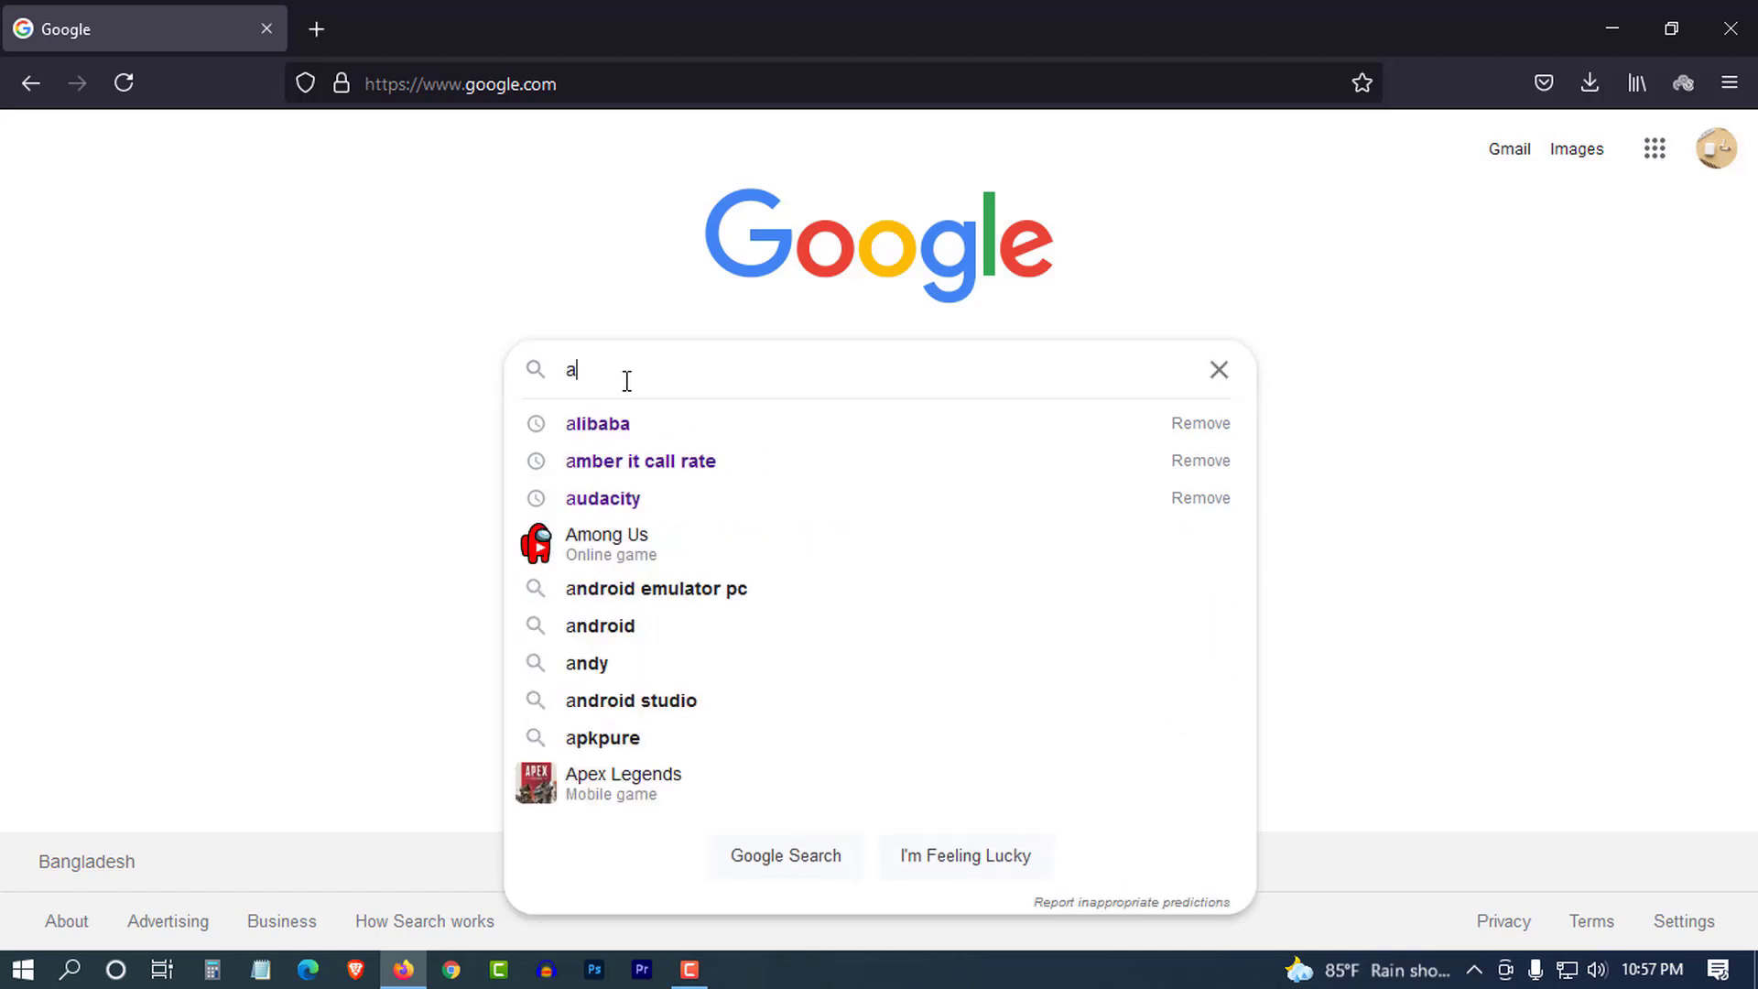
pyautogui.write('nd')
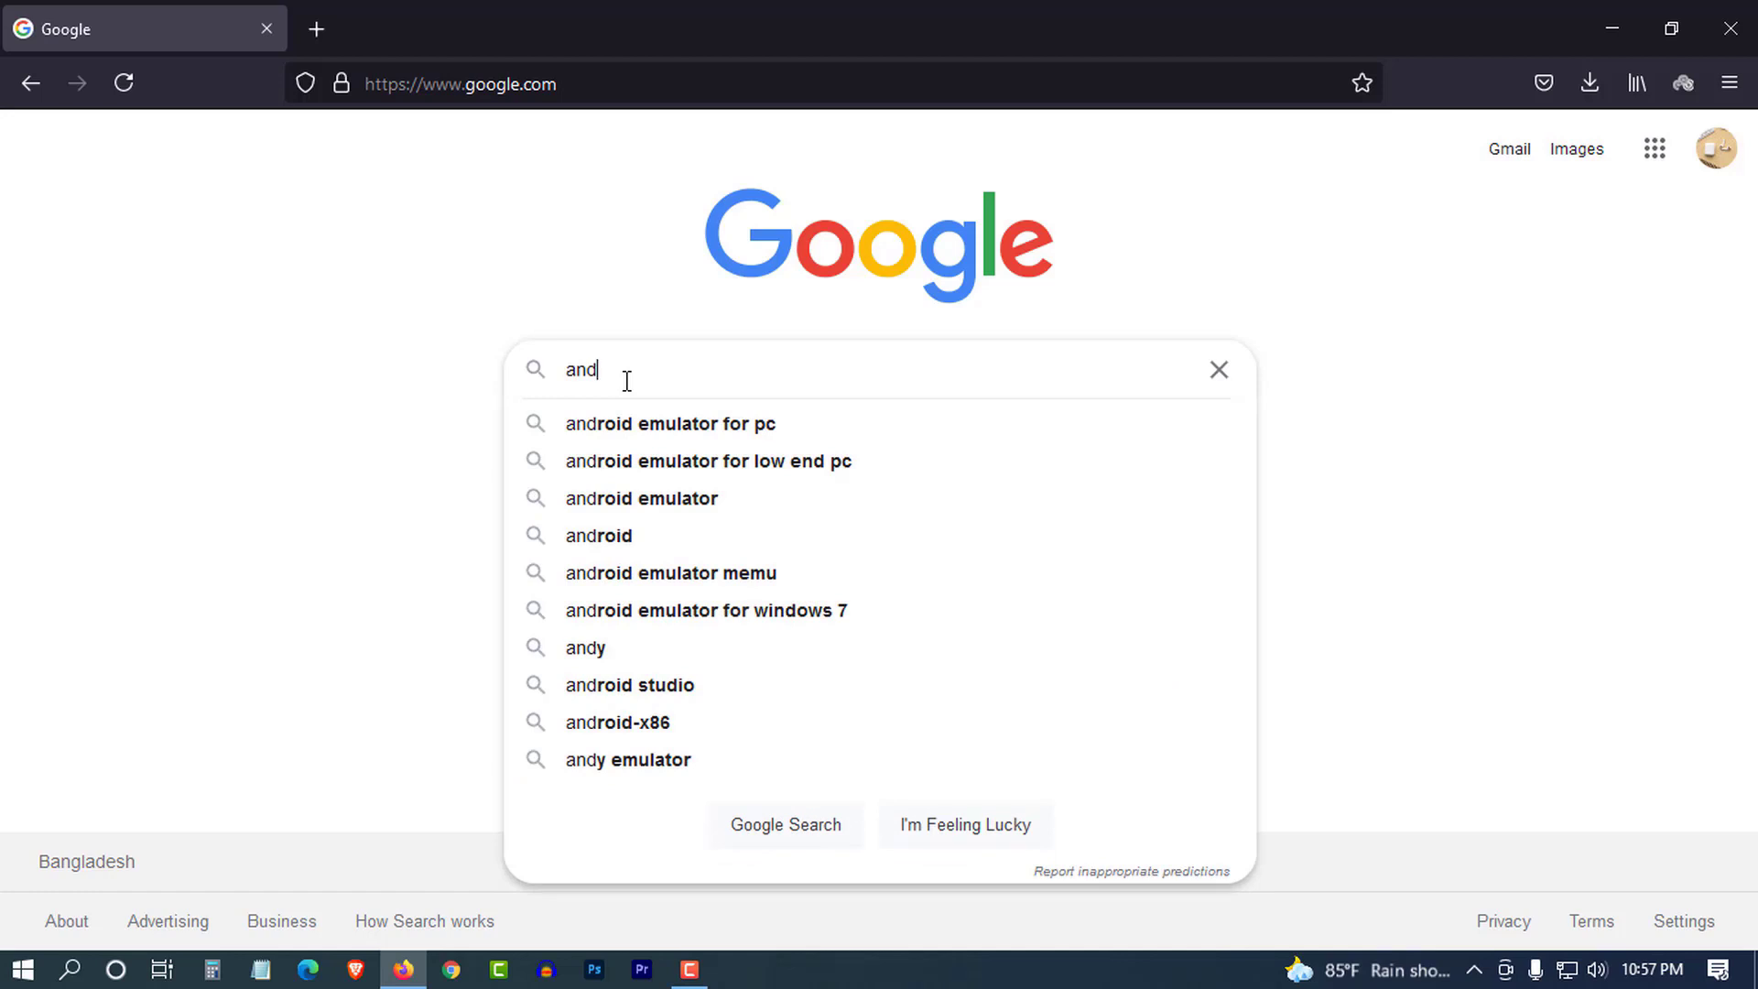
pyautogui.press('Down')
pyautogui.press('Return')
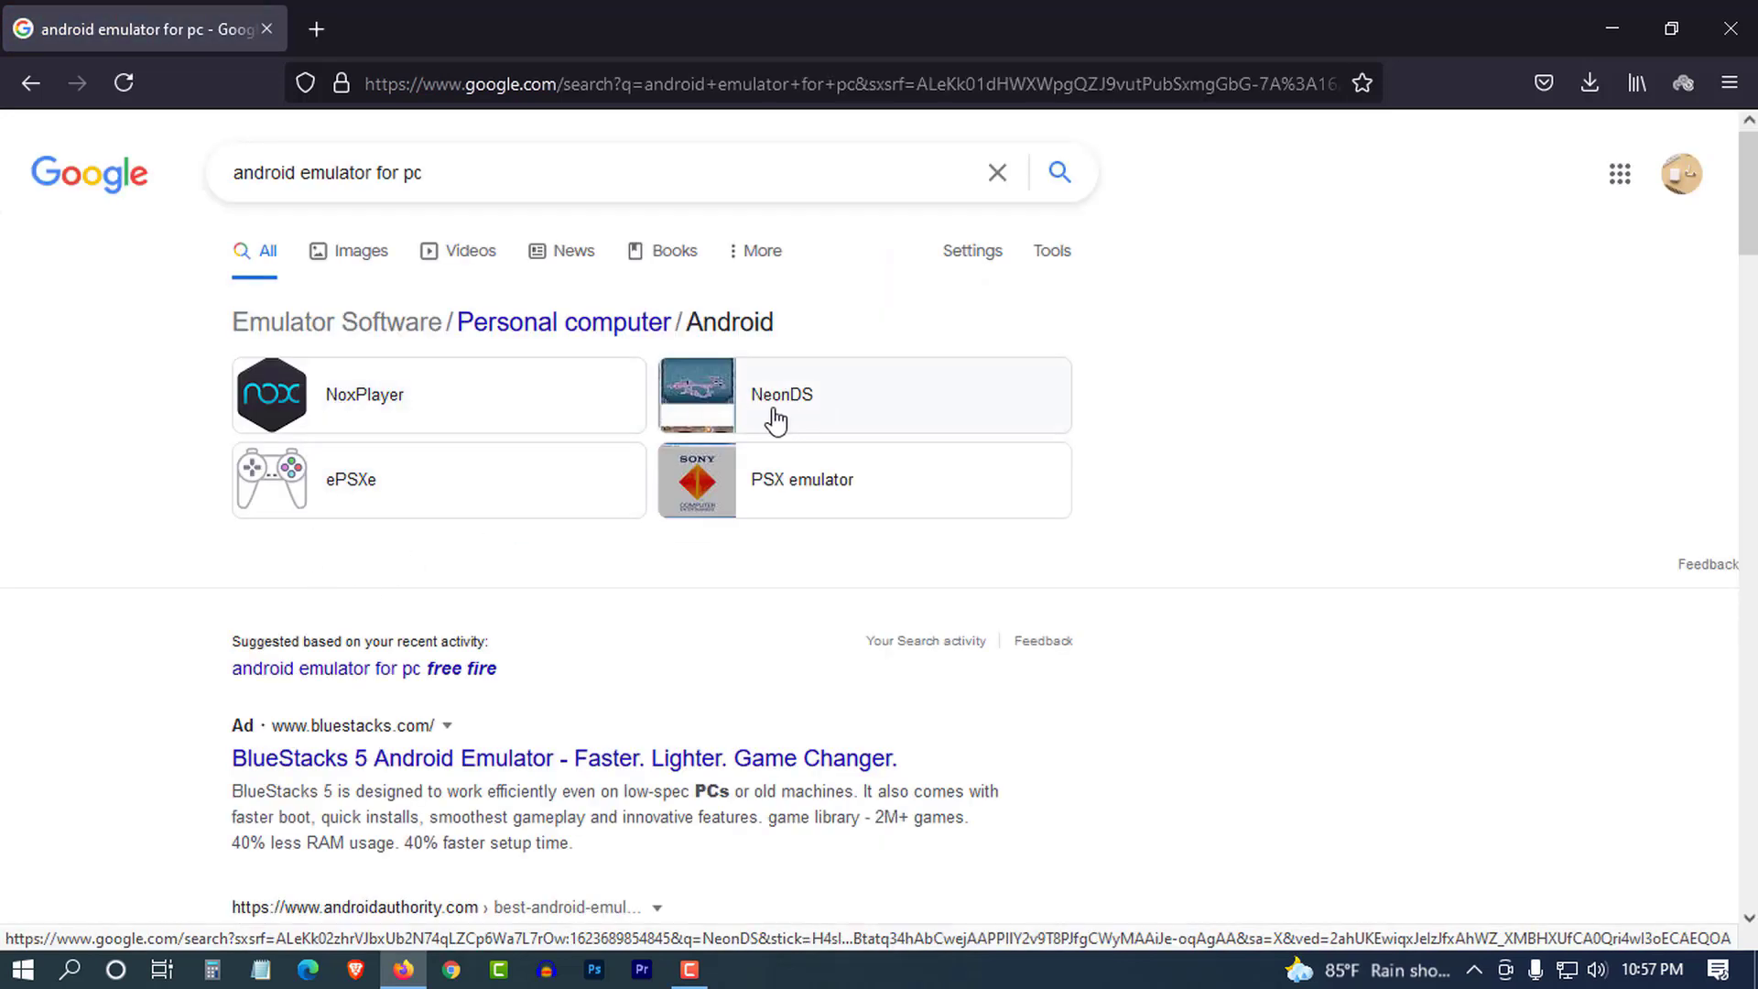
pyautogui.click(693, 474)
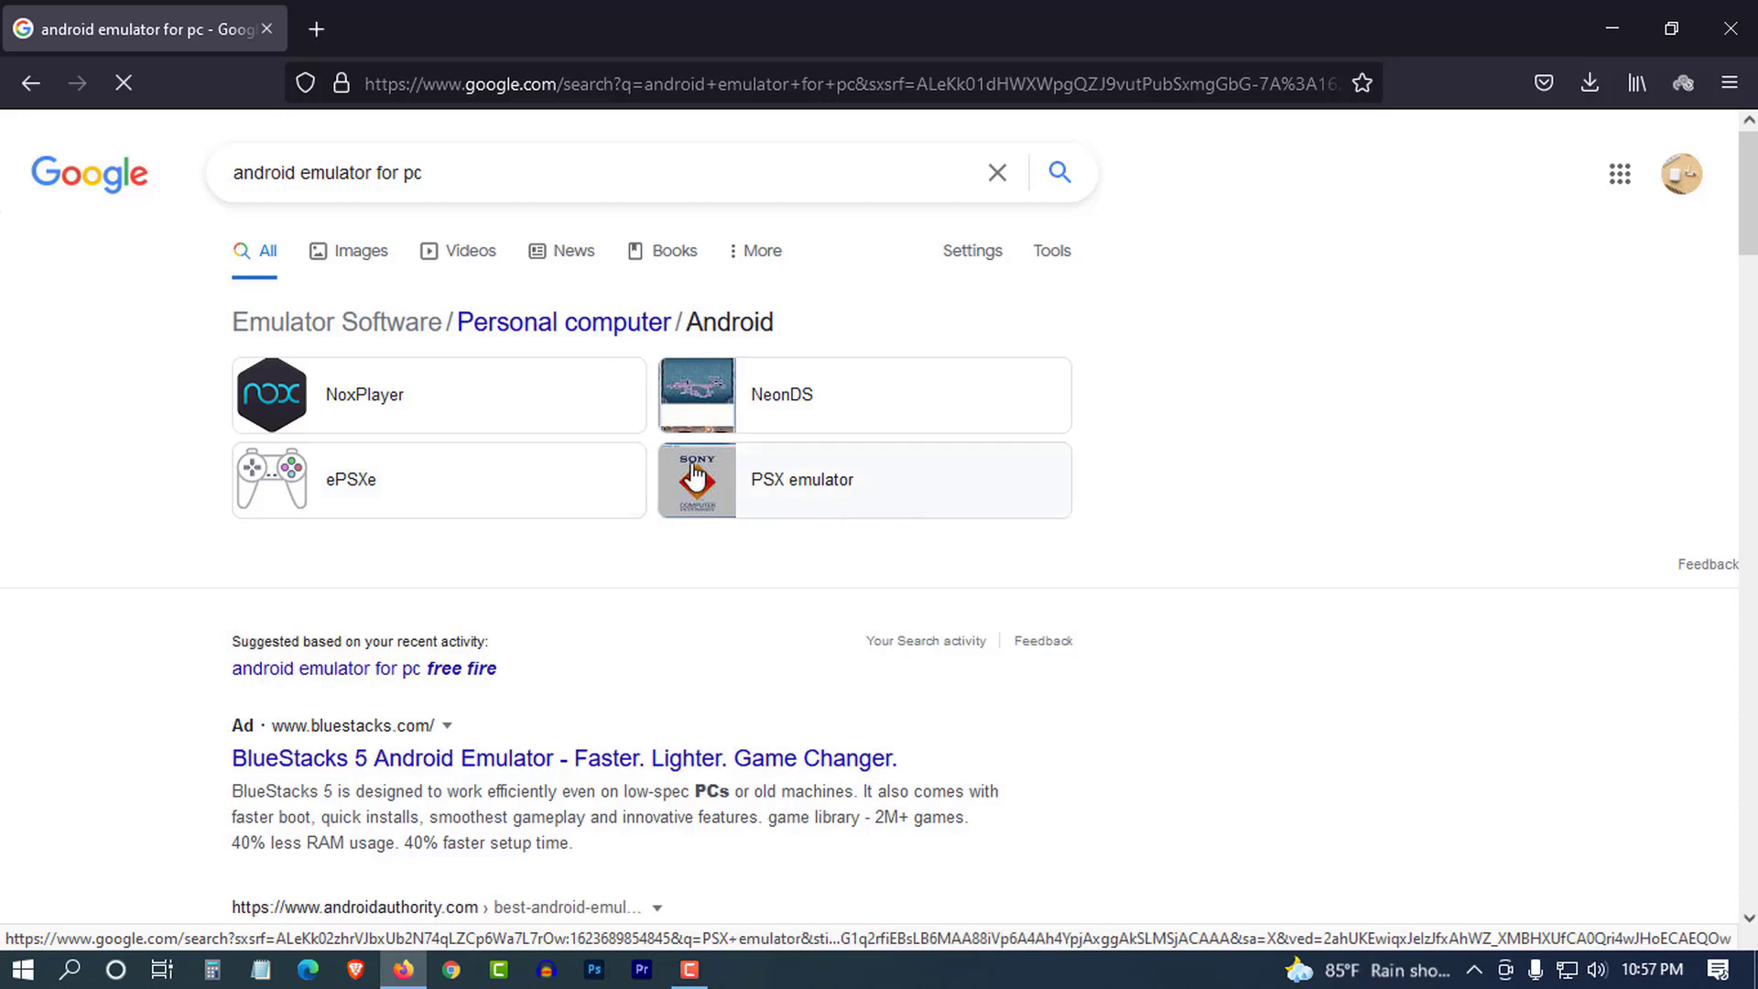
pyautogui.scroll(-3, 526, 513)
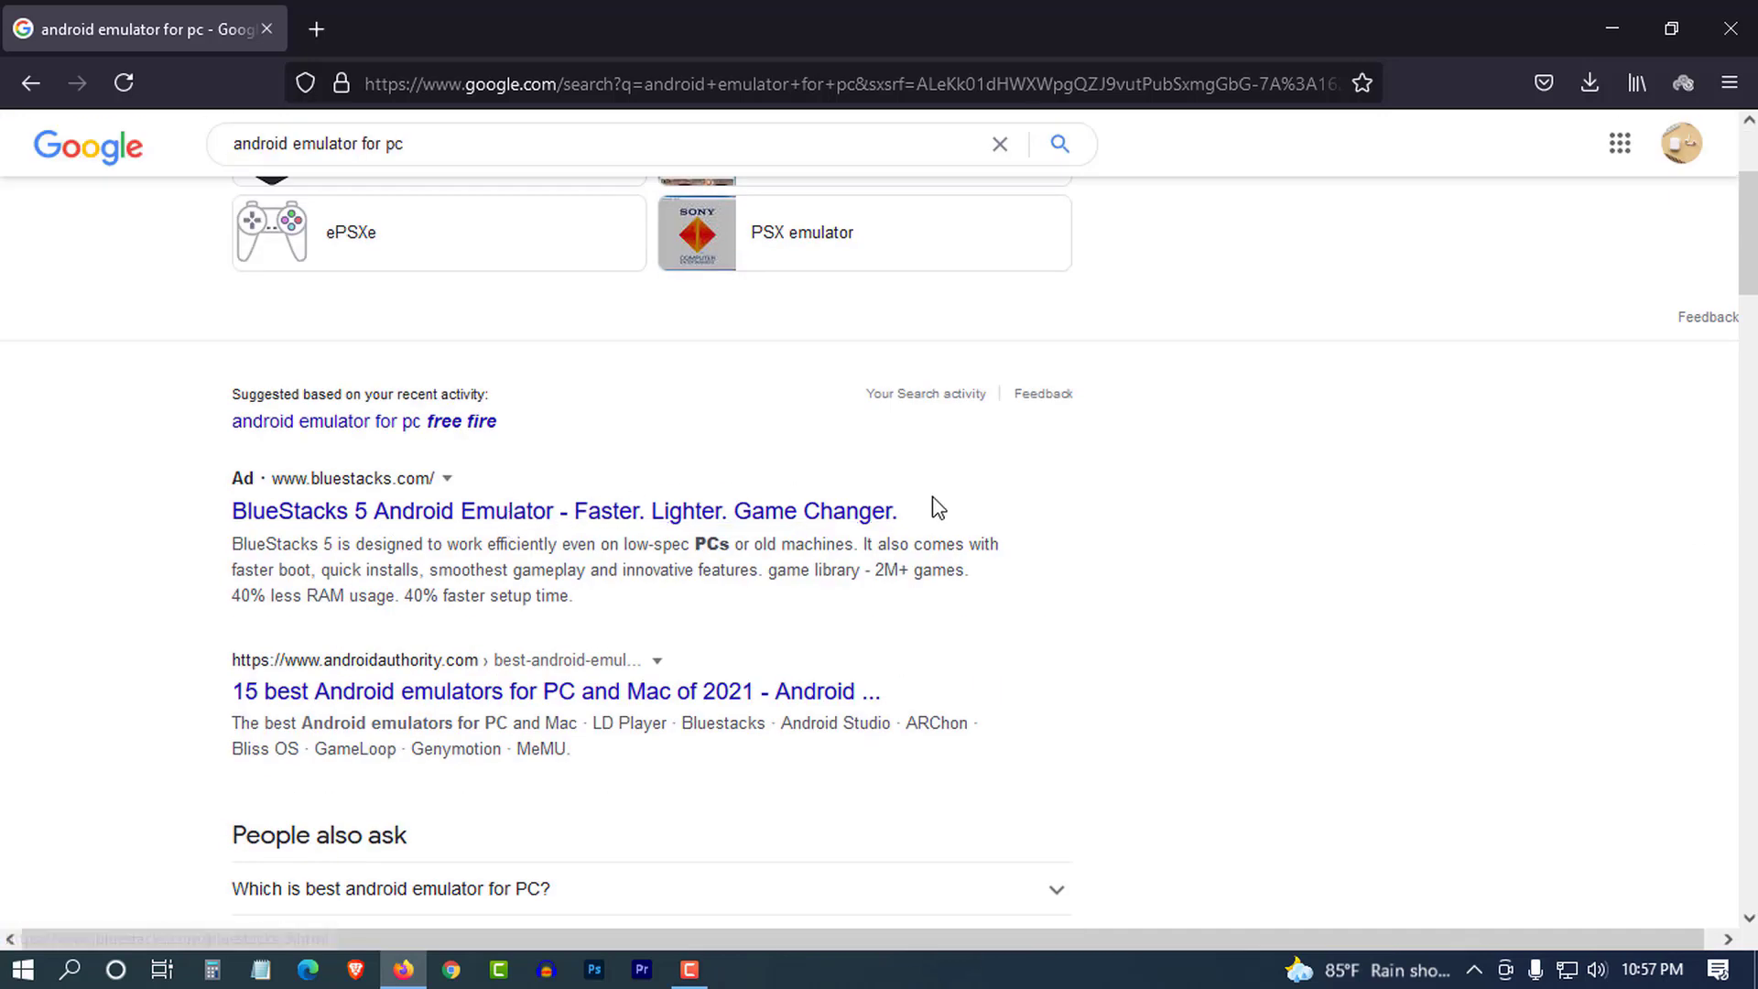
pyautogui.scroll(3, 934, 505)
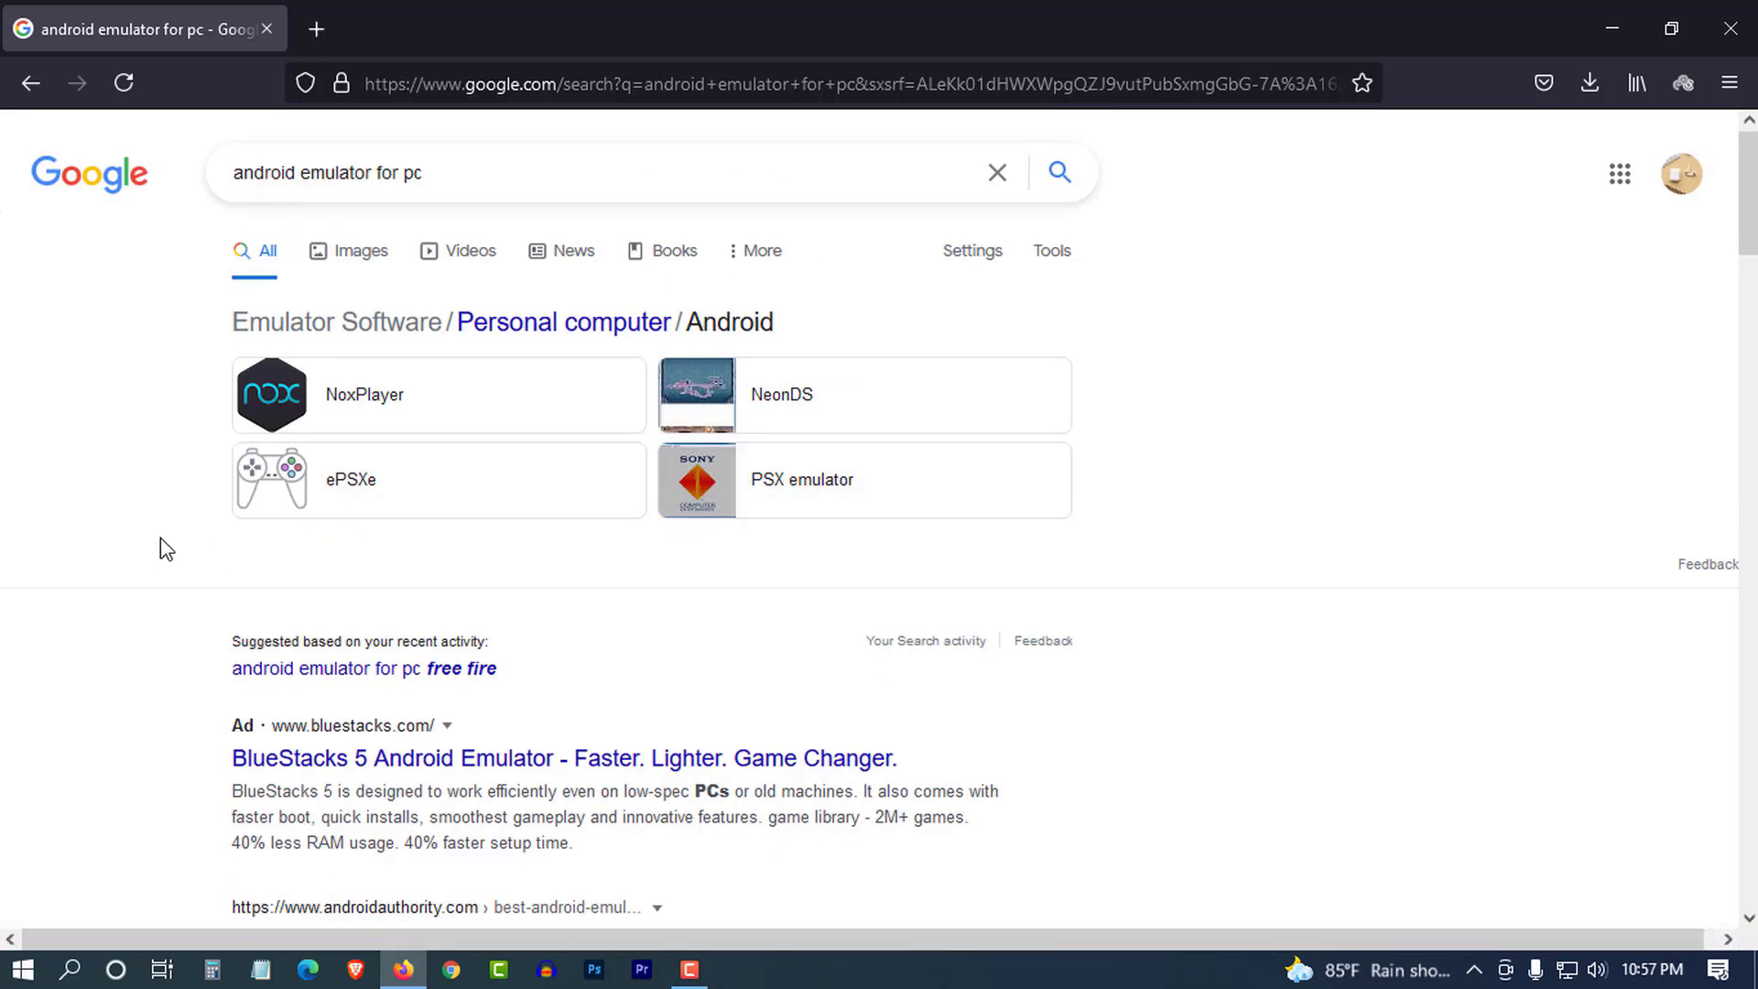
pyautogui.click(100, 197)
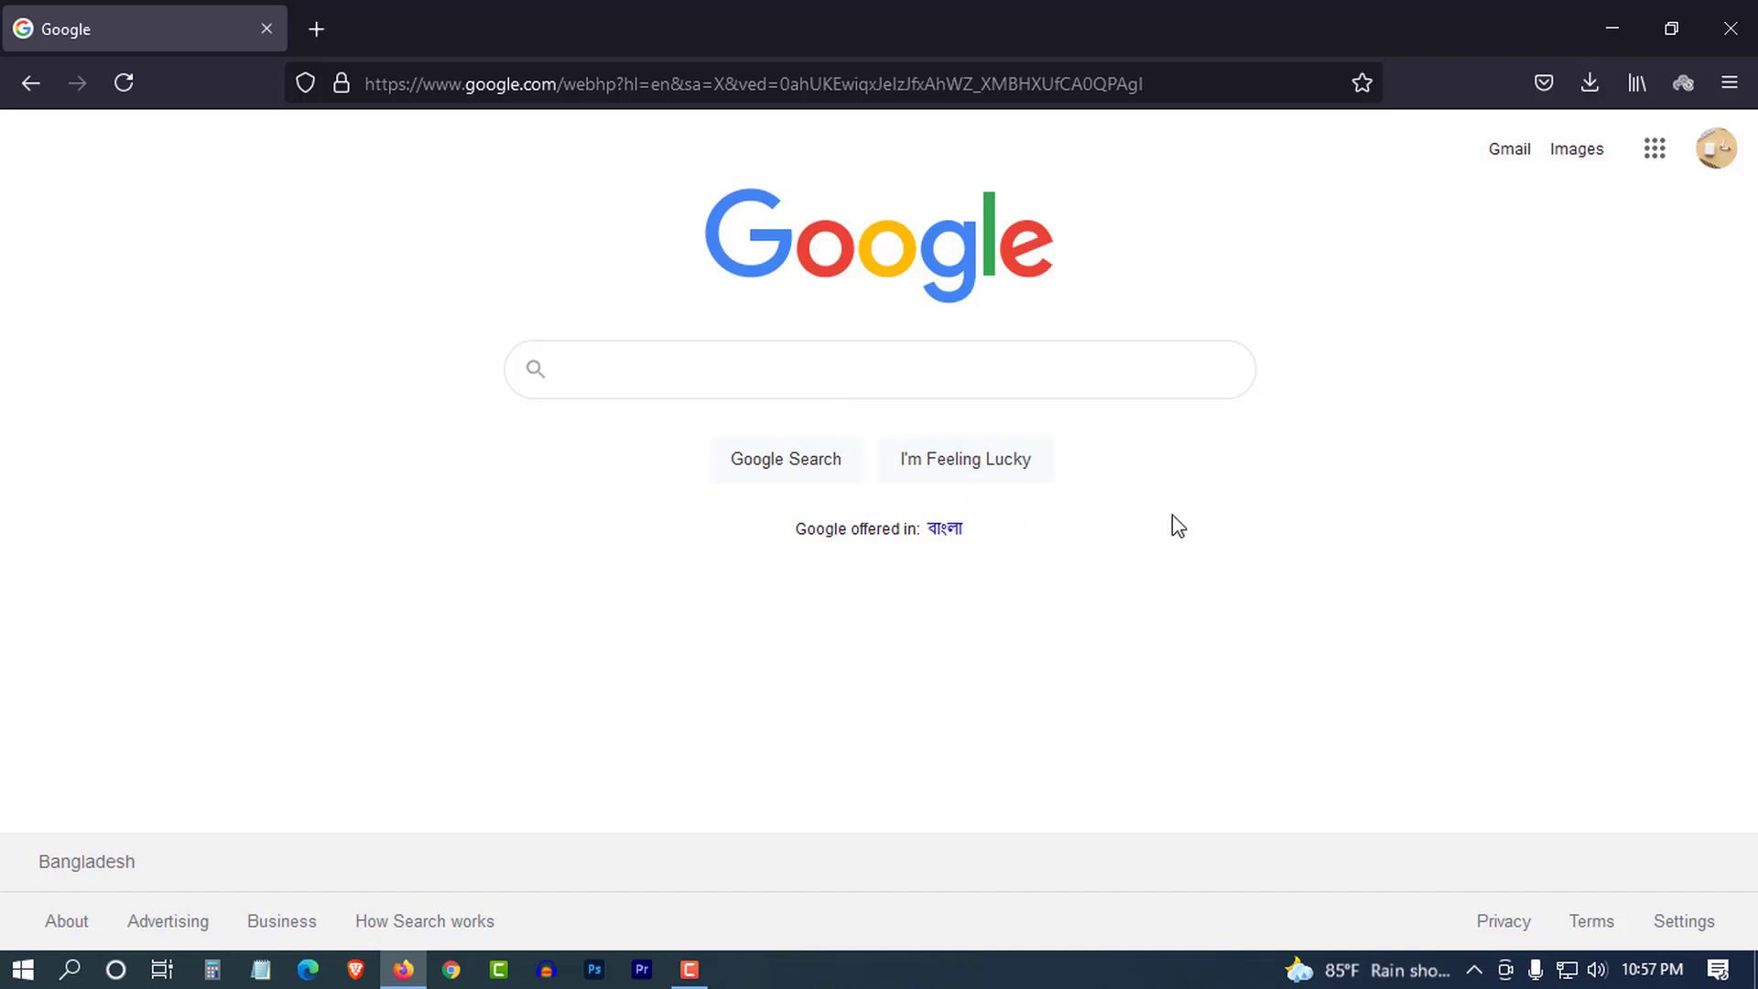
# Step: Search Google for 'memu emulator' and open the memuplay.com result offering version 7.5.3
pyautogui.click(870, 385)
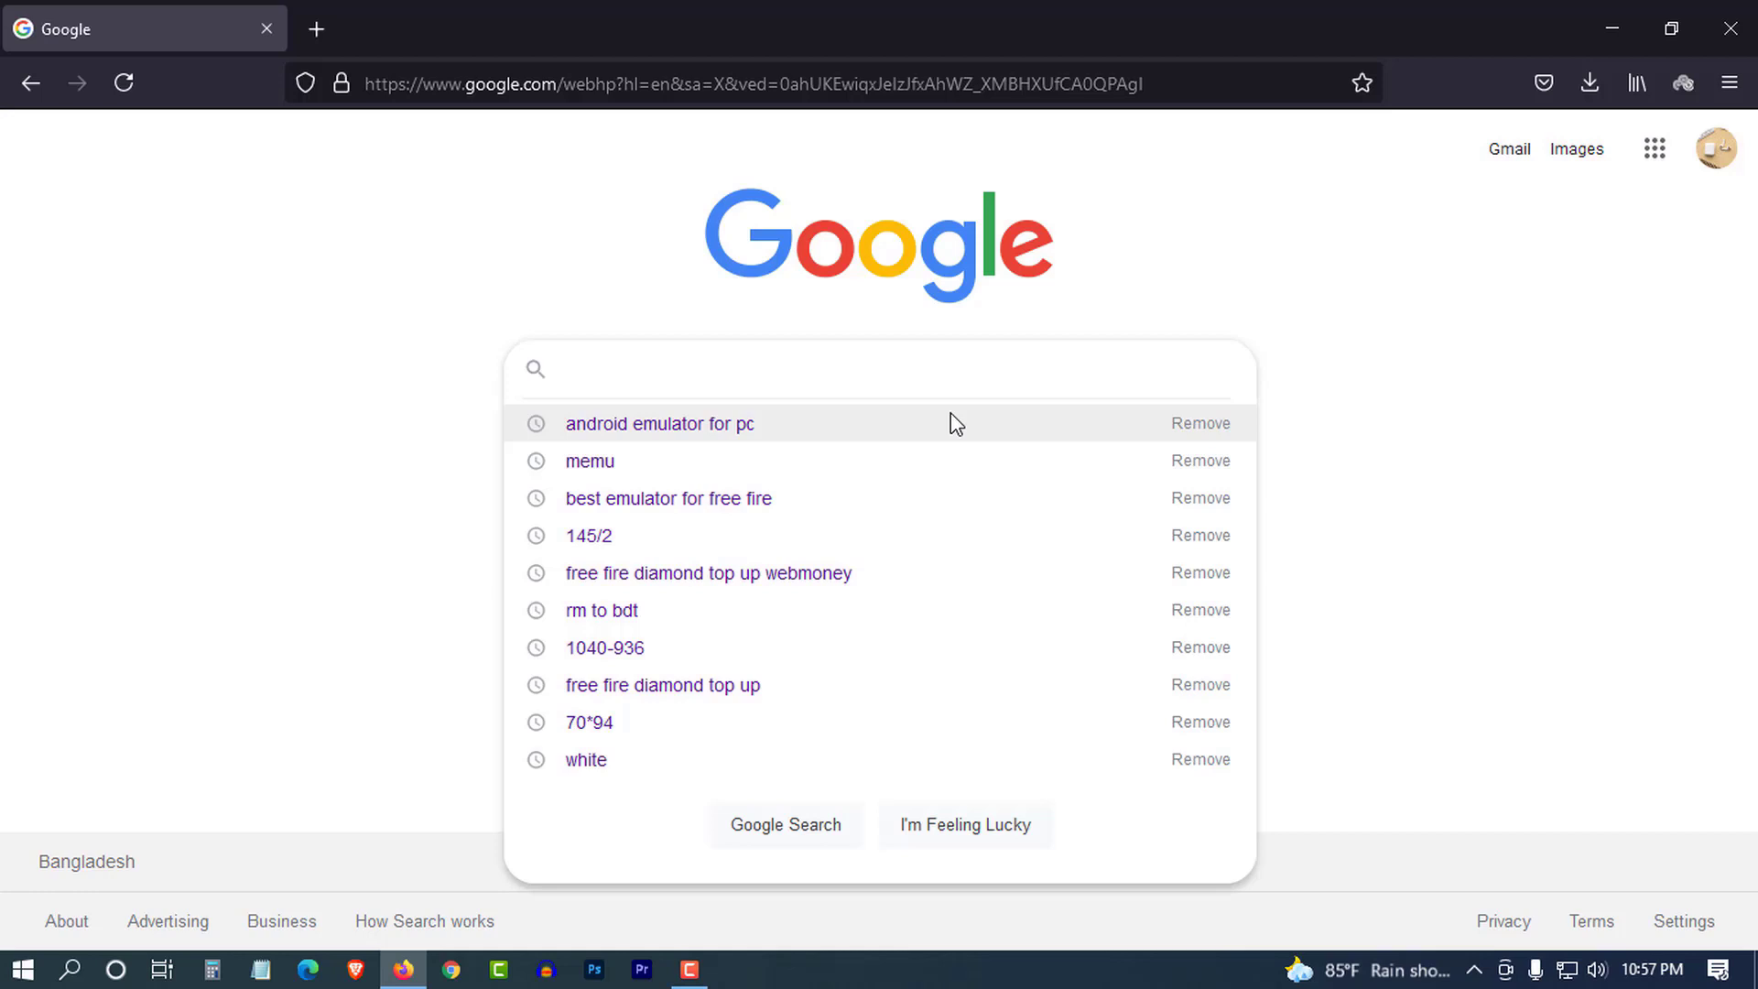
pyautogui.write('me')
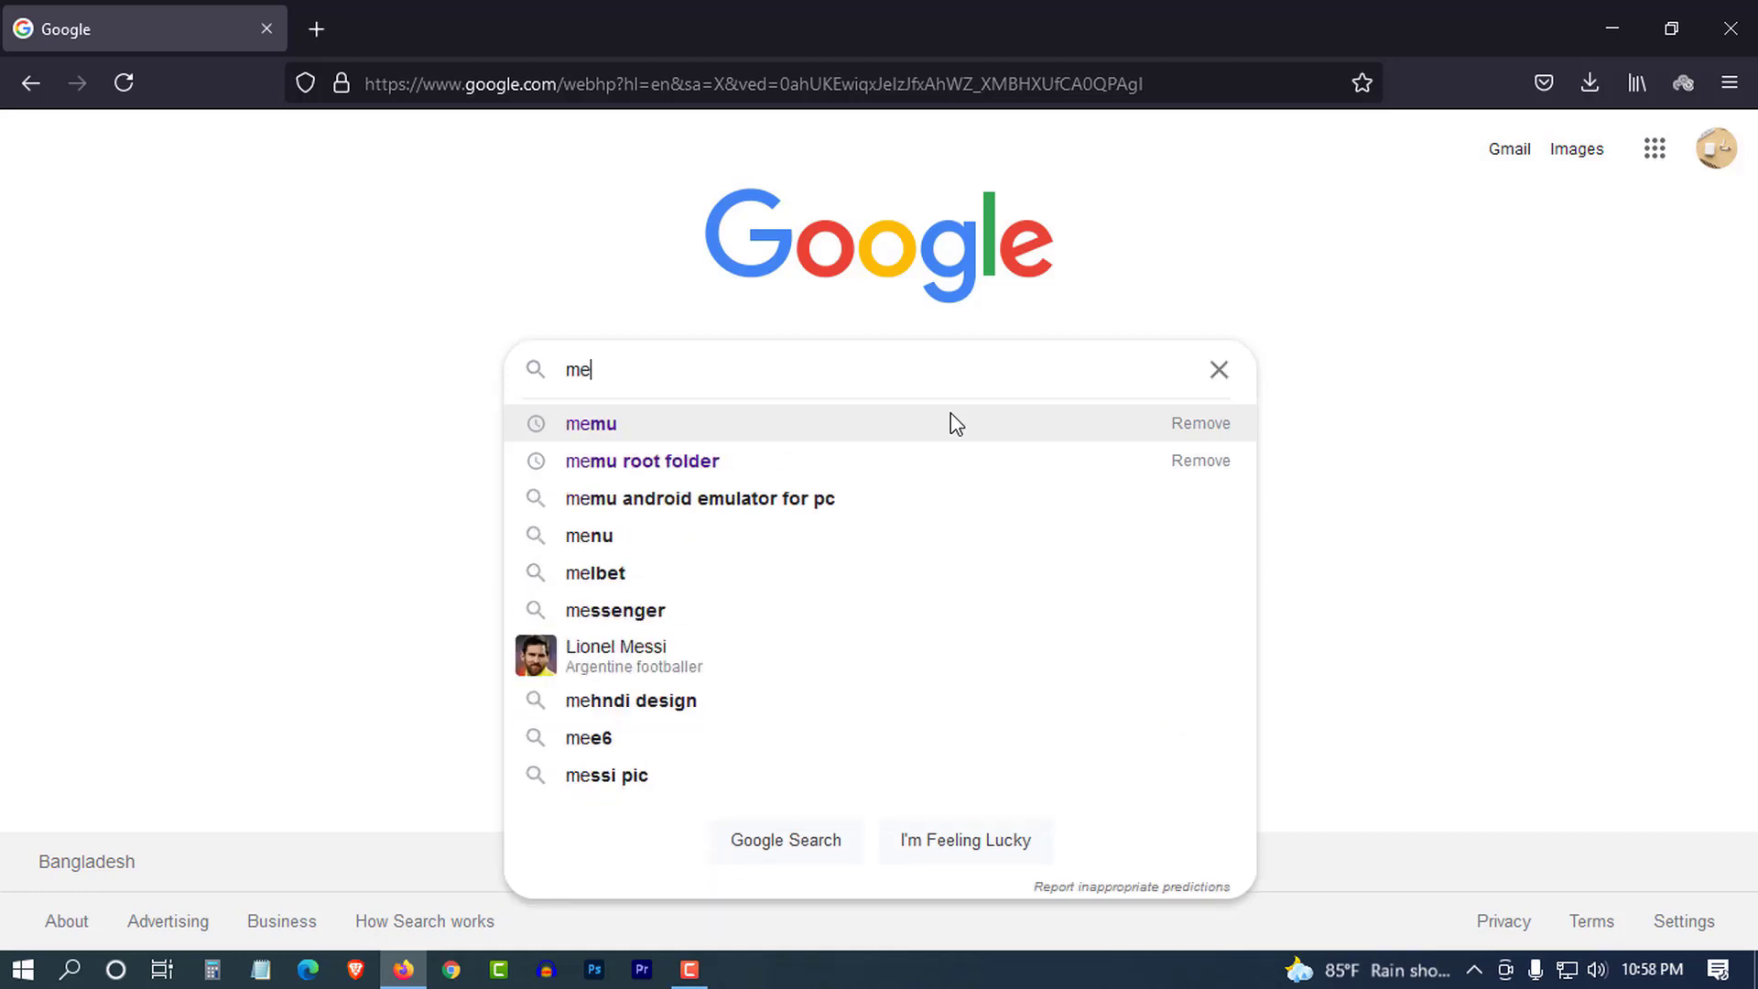
pyautogui.press('Down')
pyautogui.press('Down')
pyautogui.press('Up')
pyautogui.write('e')
pyautogui.press('Down')
pyautogui.press('Down')
pyautogui.press('Up')
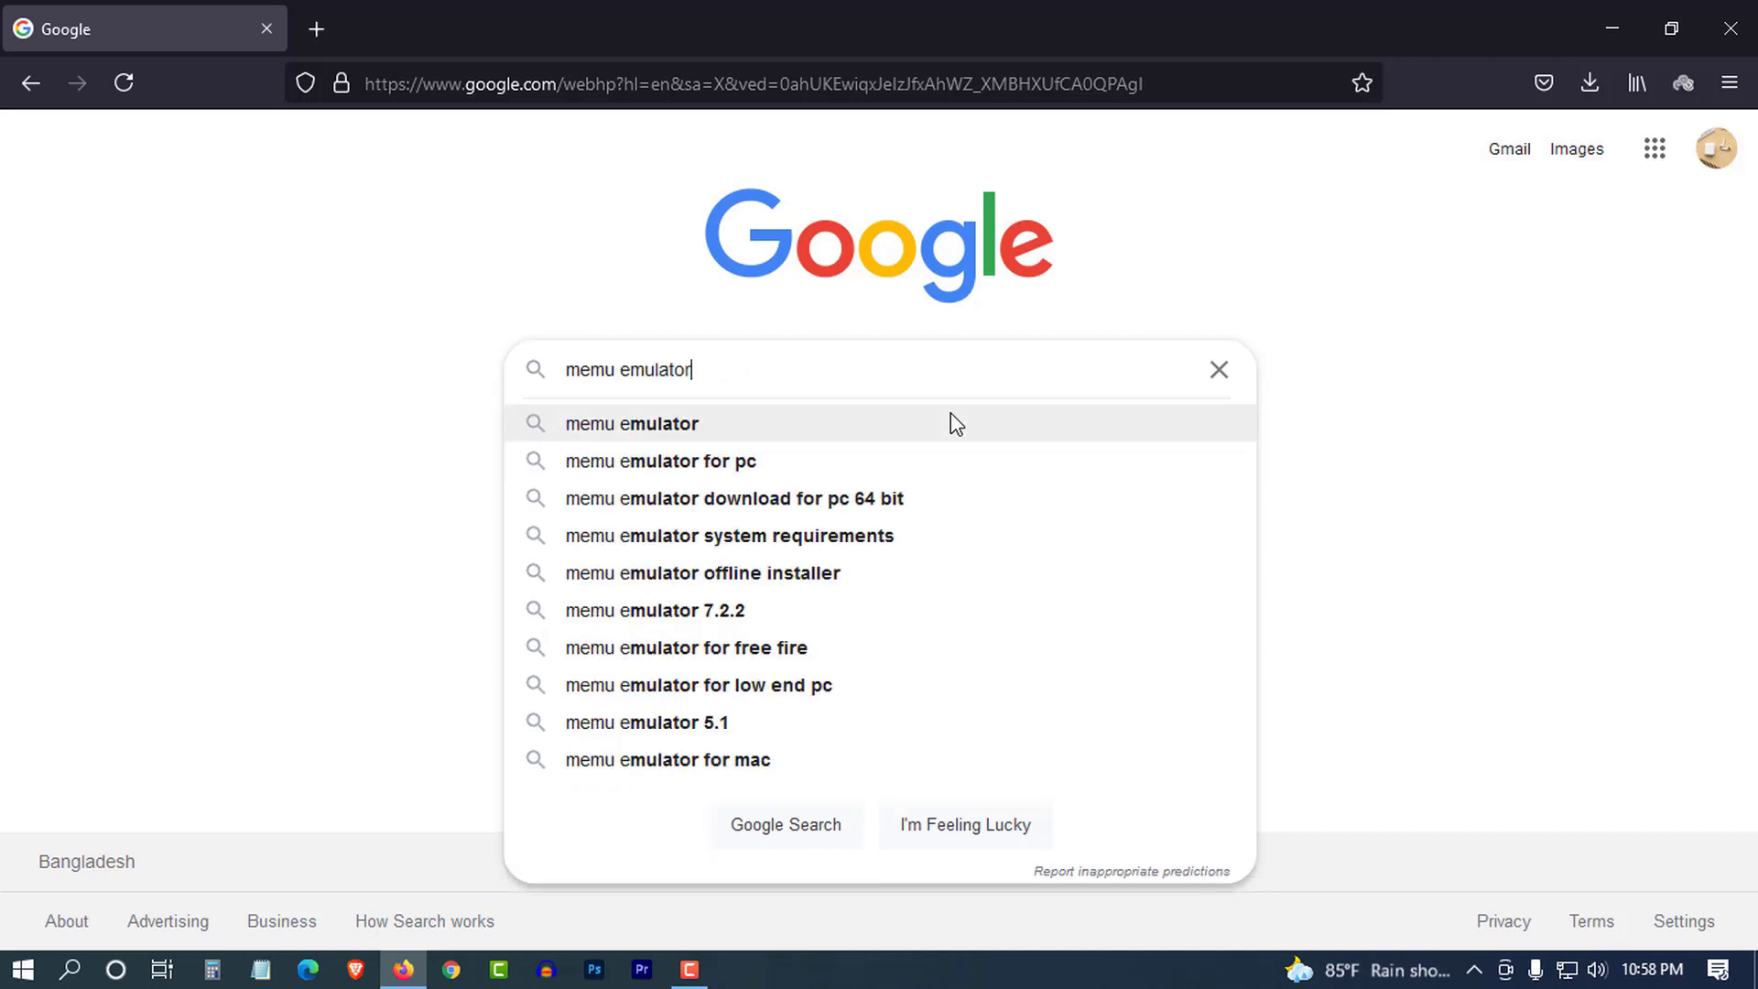
pyautogui.press('Return')
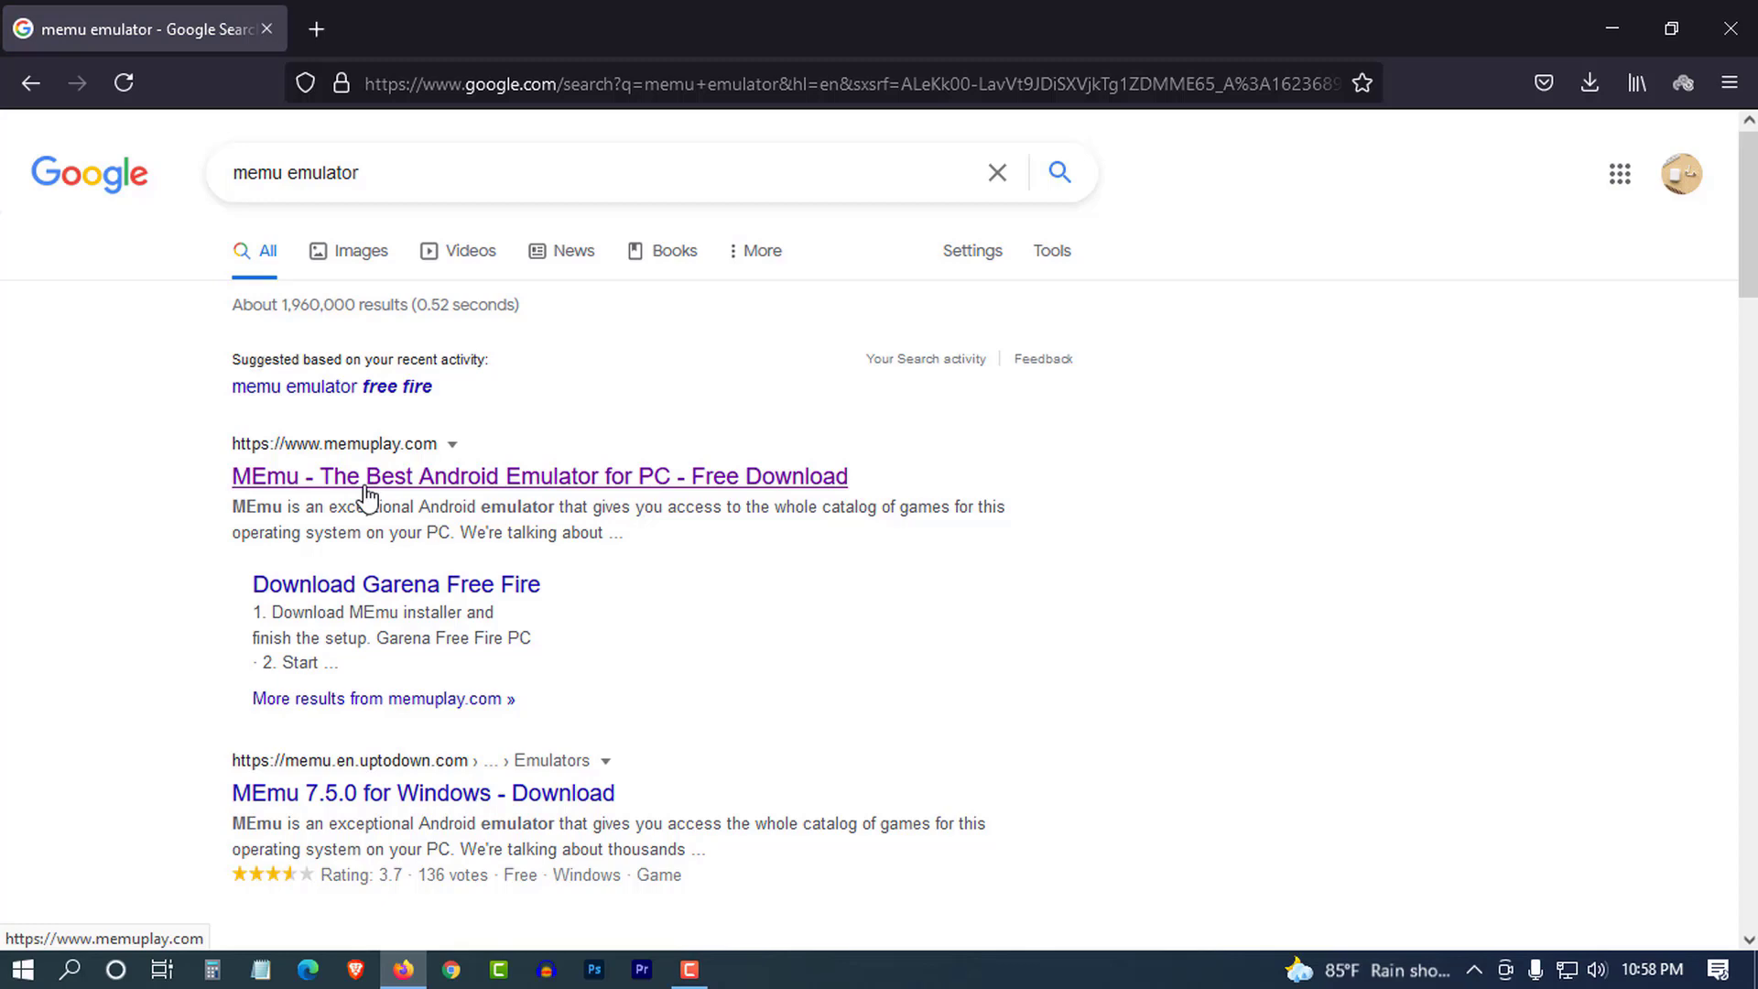
pyautogui.click(365, 487)
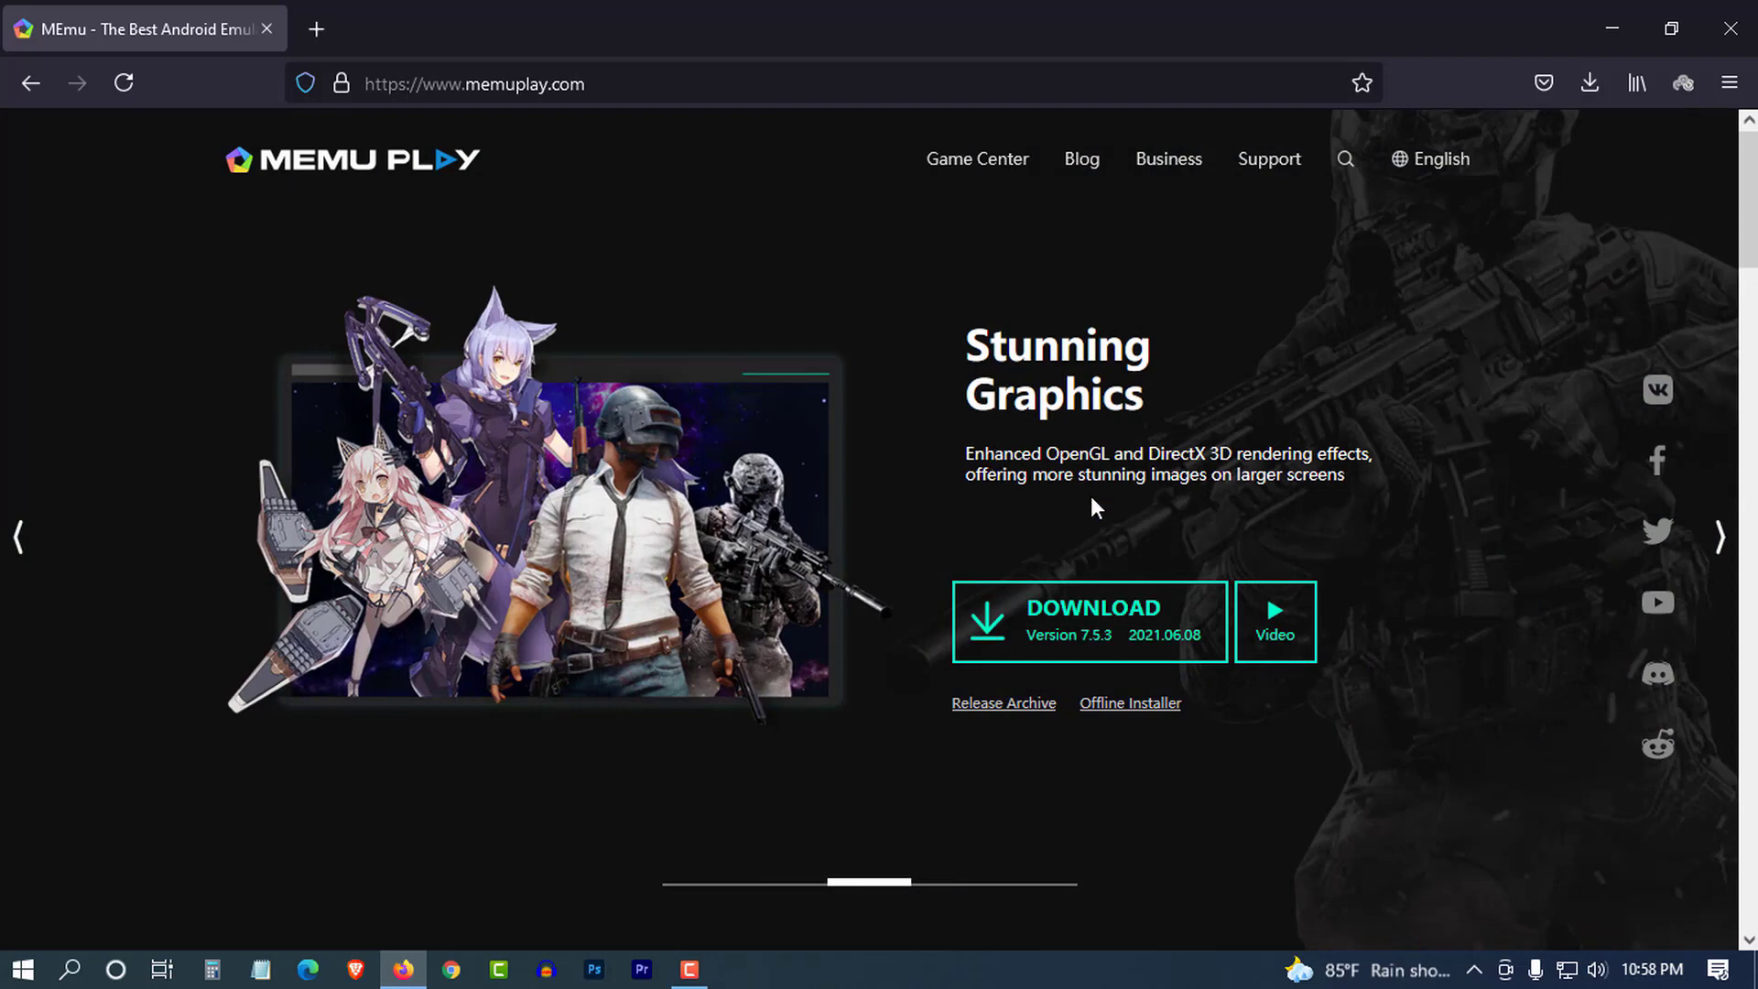
# Step: Save Memu-Installer_v1.093.863.725.exe to disk and open its containing folder from Firefox downloads
pyautogui.click(1128, 639)
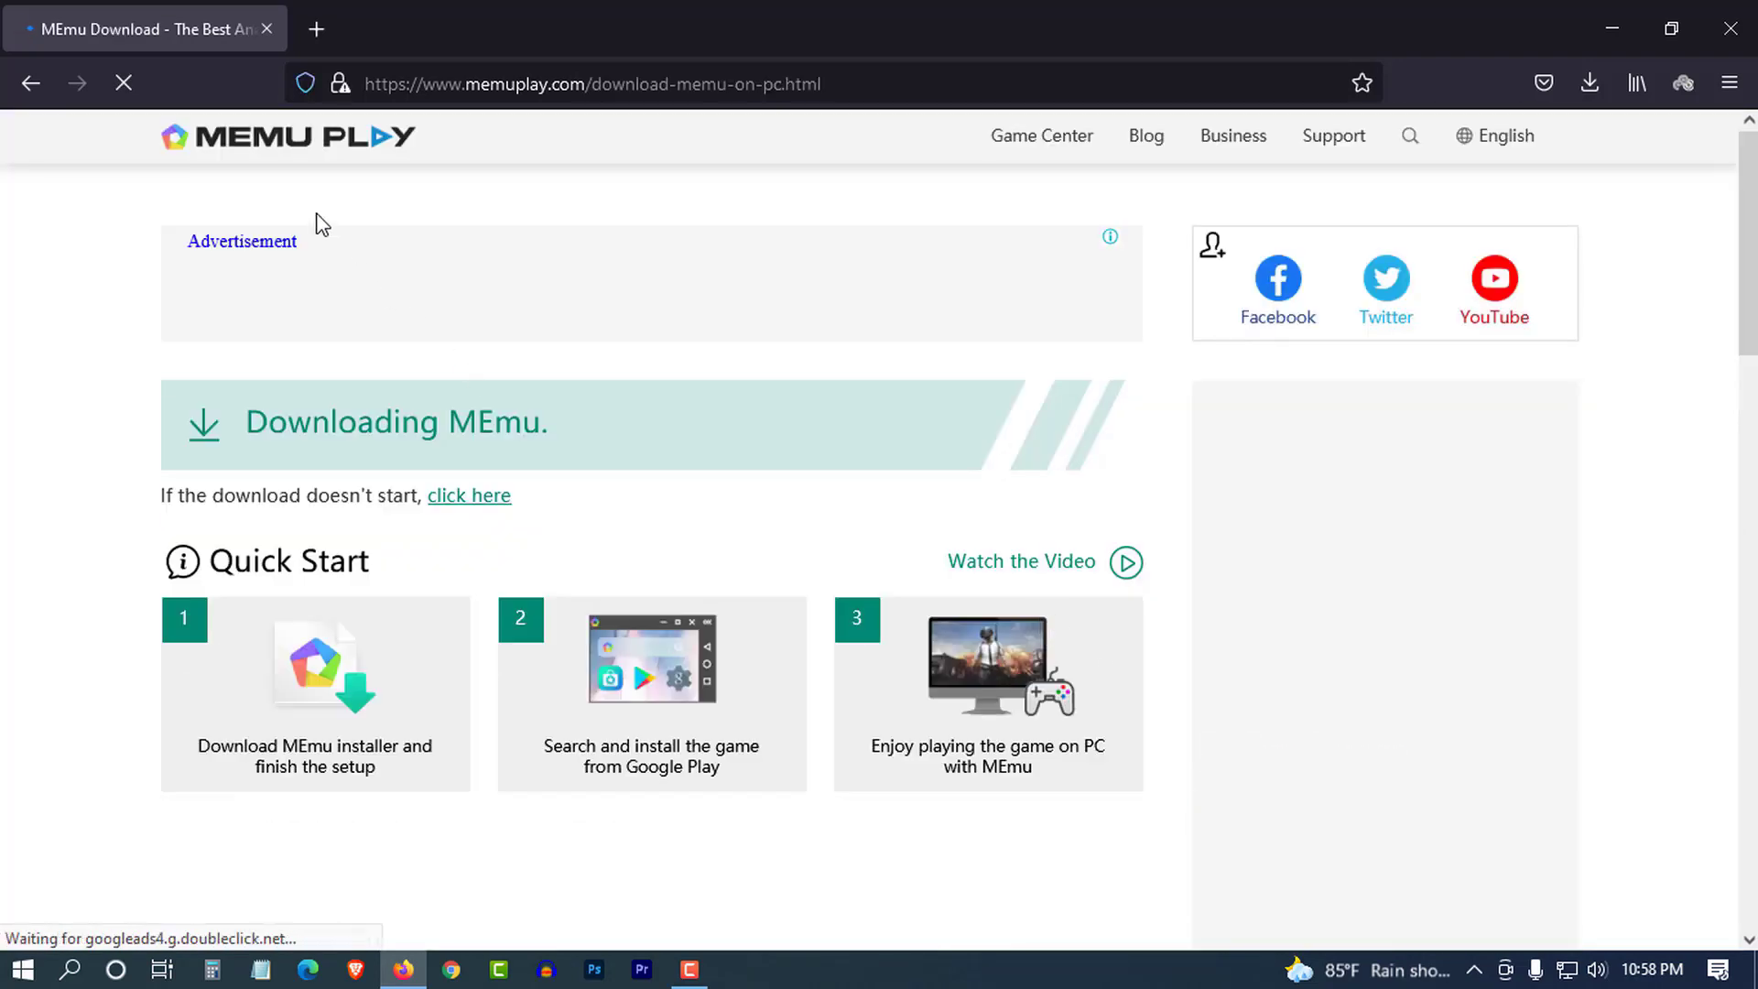
pyautogui.click(554, 474)
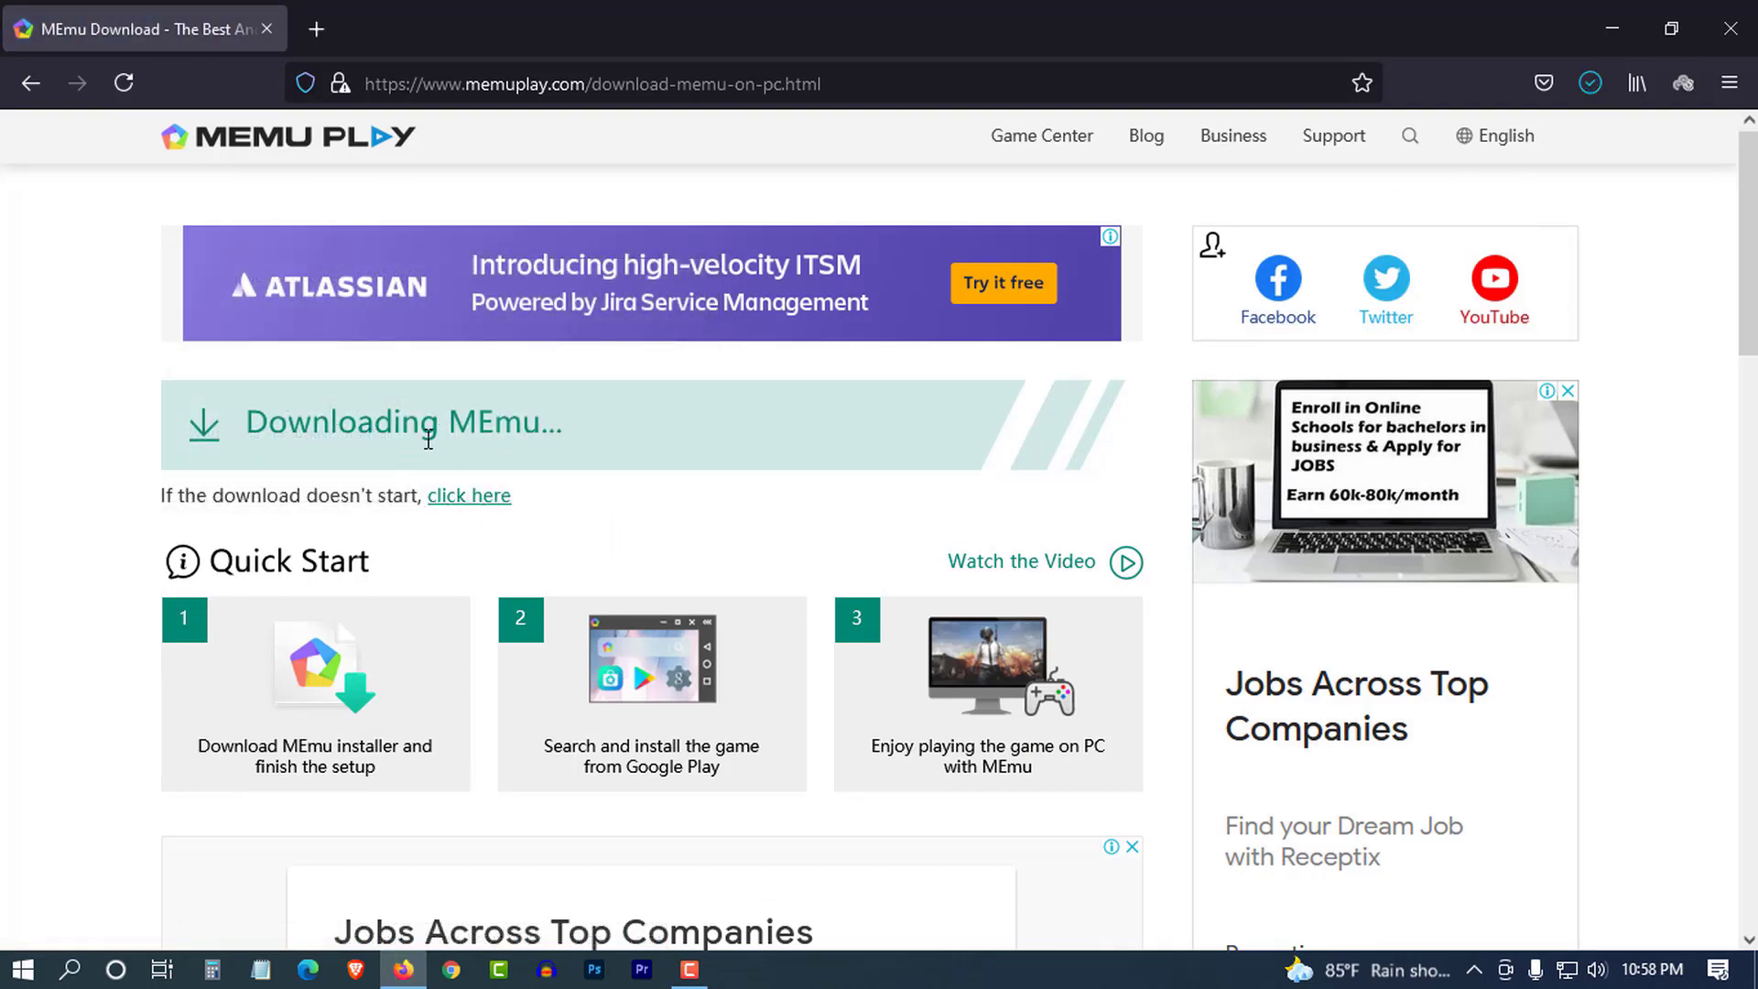
pyautogui.click(1590, 83)
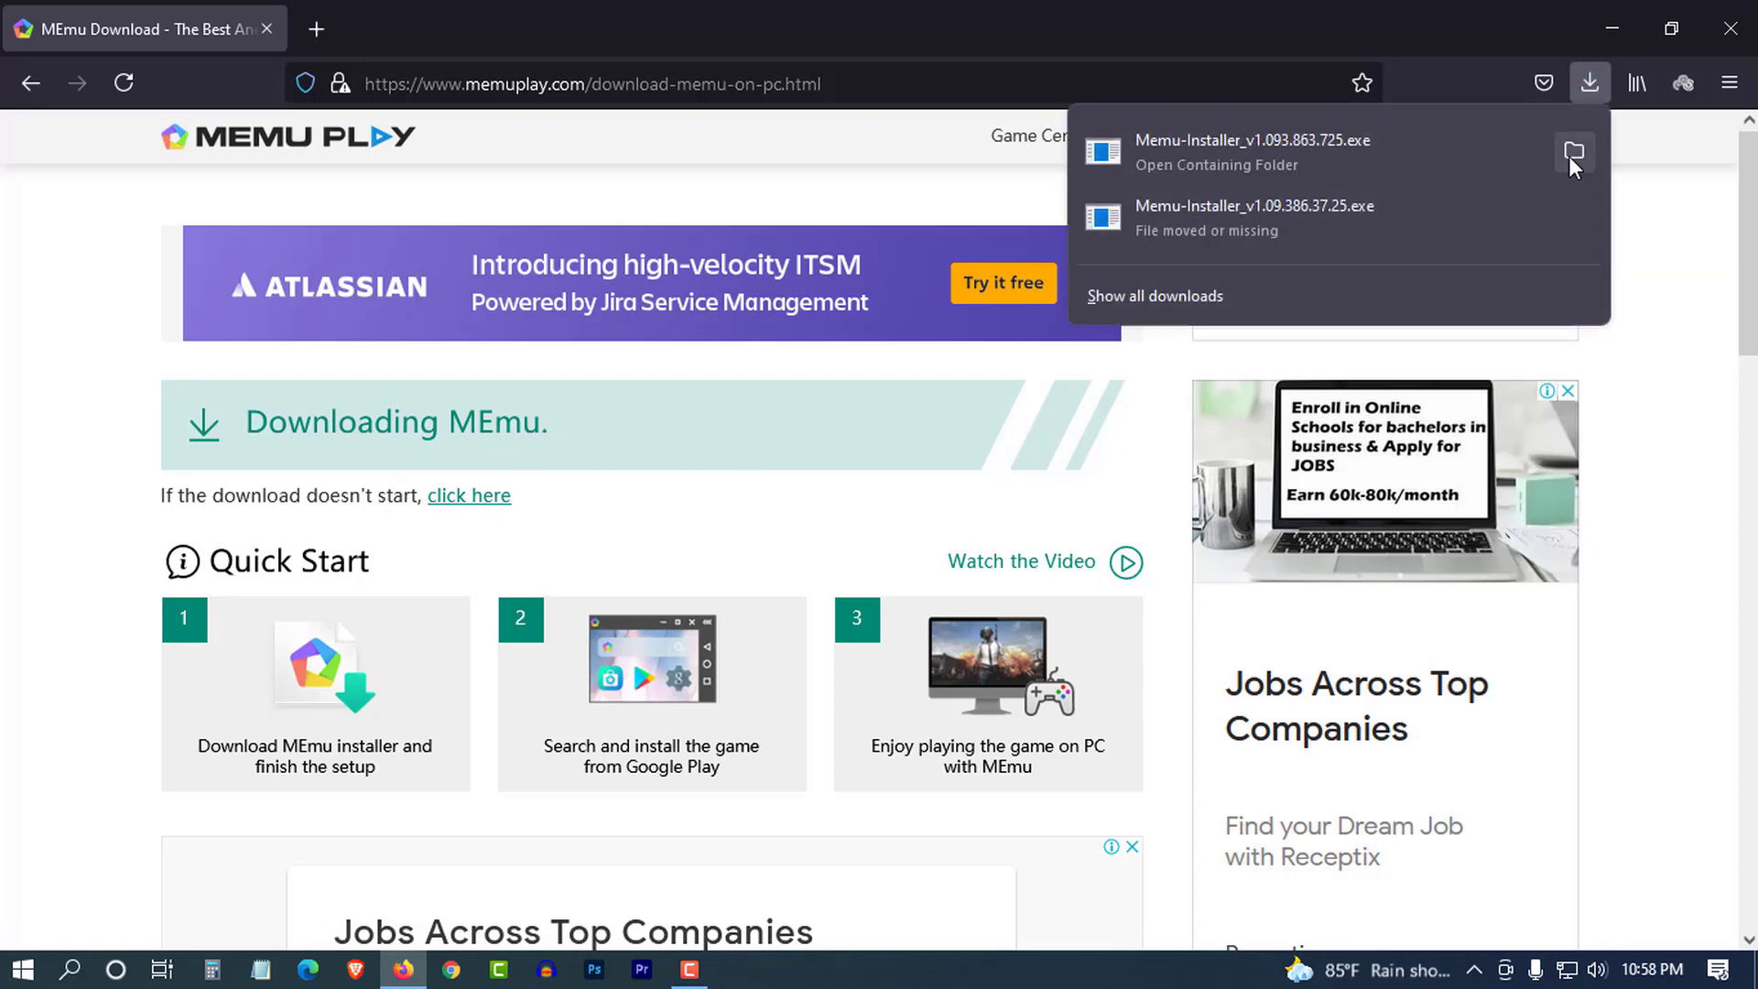
pyautogui.click(1501, 135)
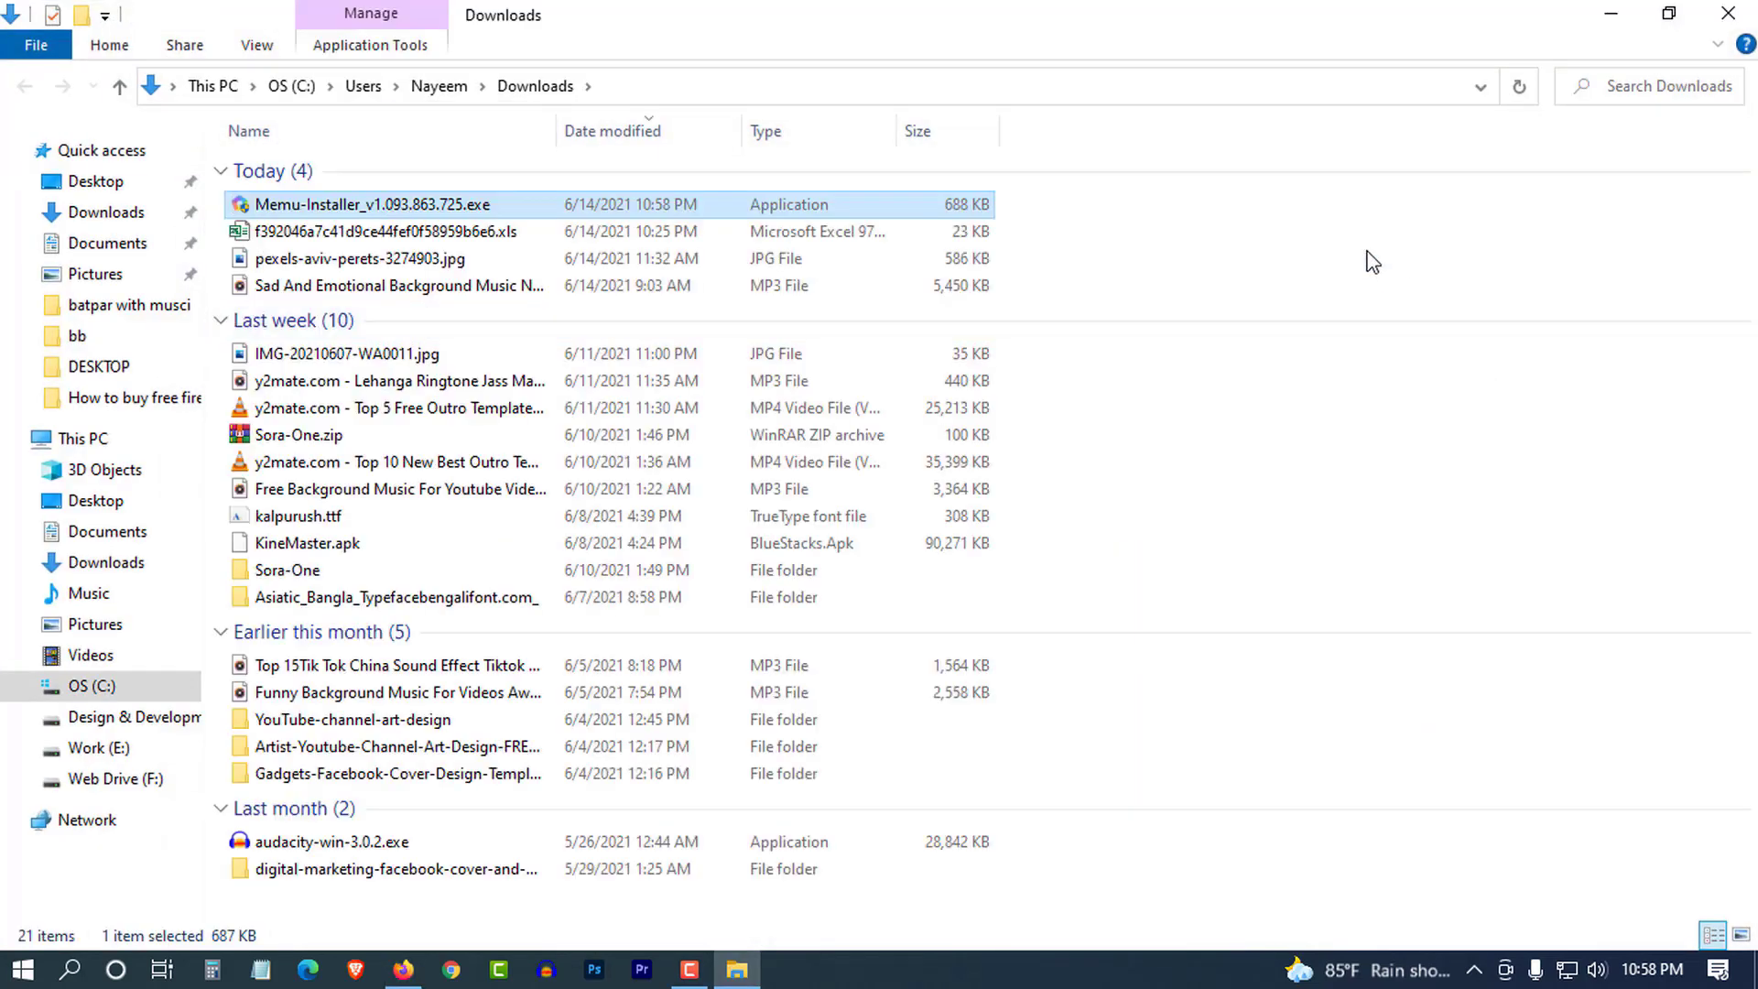
# Step: Show the Downloads folder as Large icons and select the MEmu installer file
pyautogui.rightClick(1374, 257)
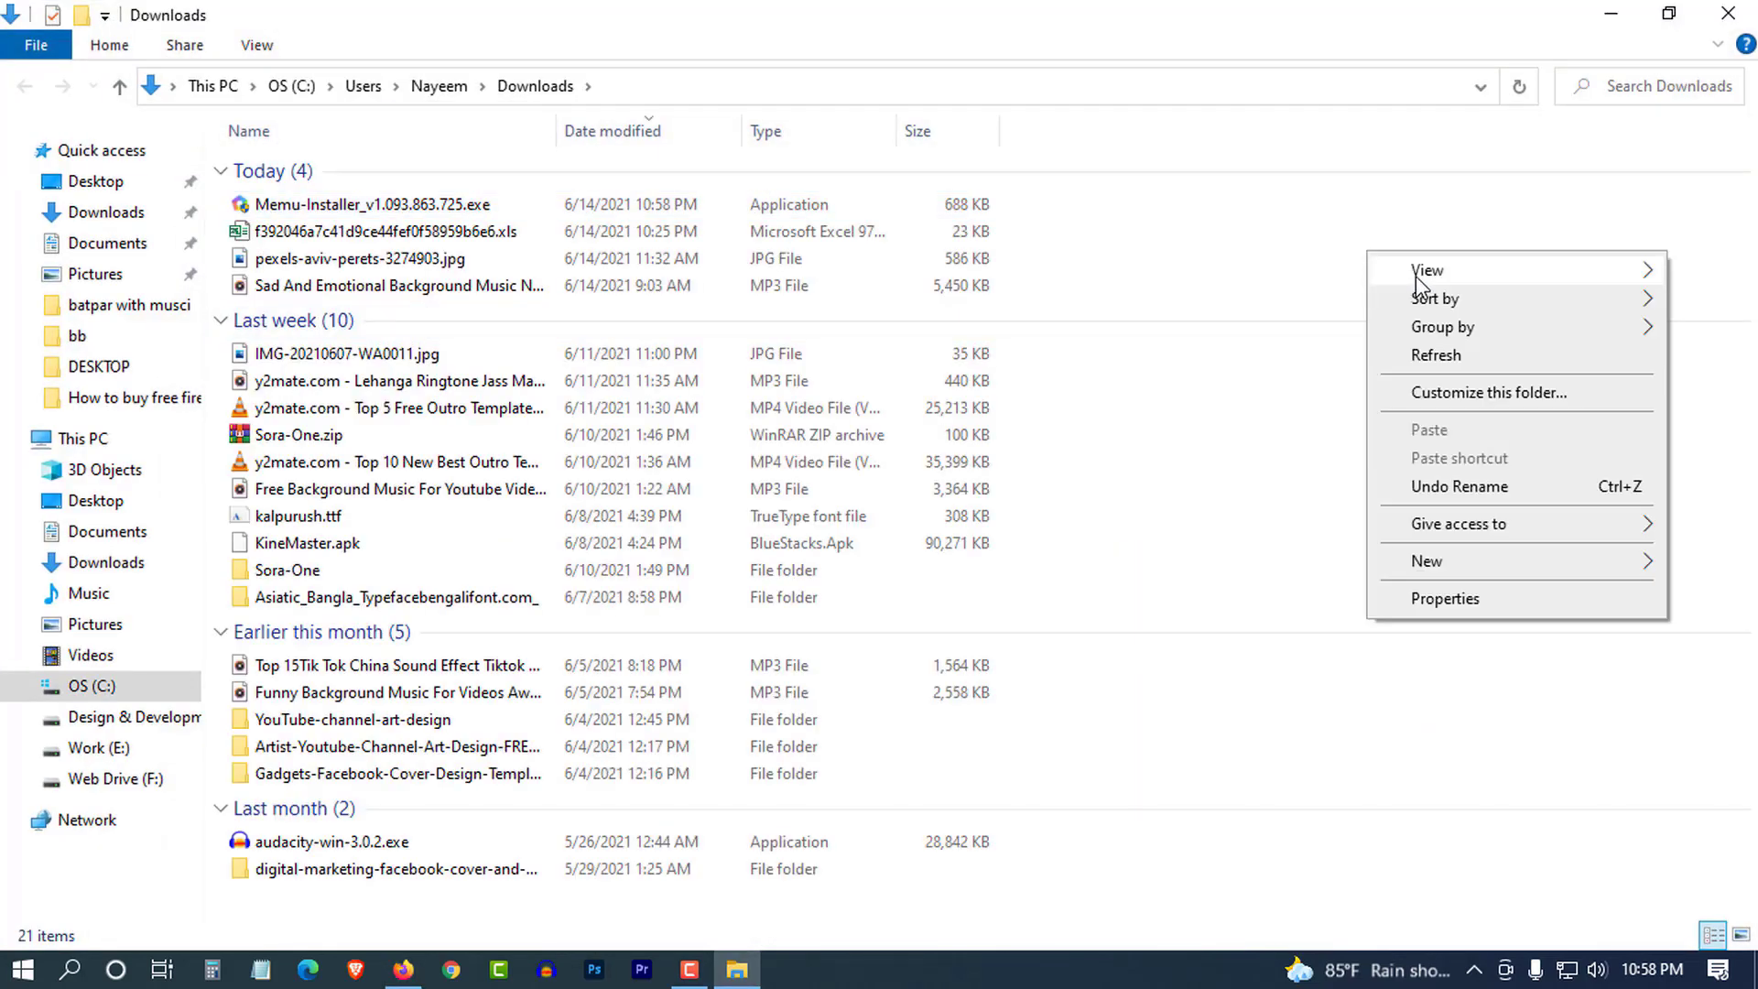
pyautogui.moveTo(1415, 274)
pyautogui.click(1178, 298)
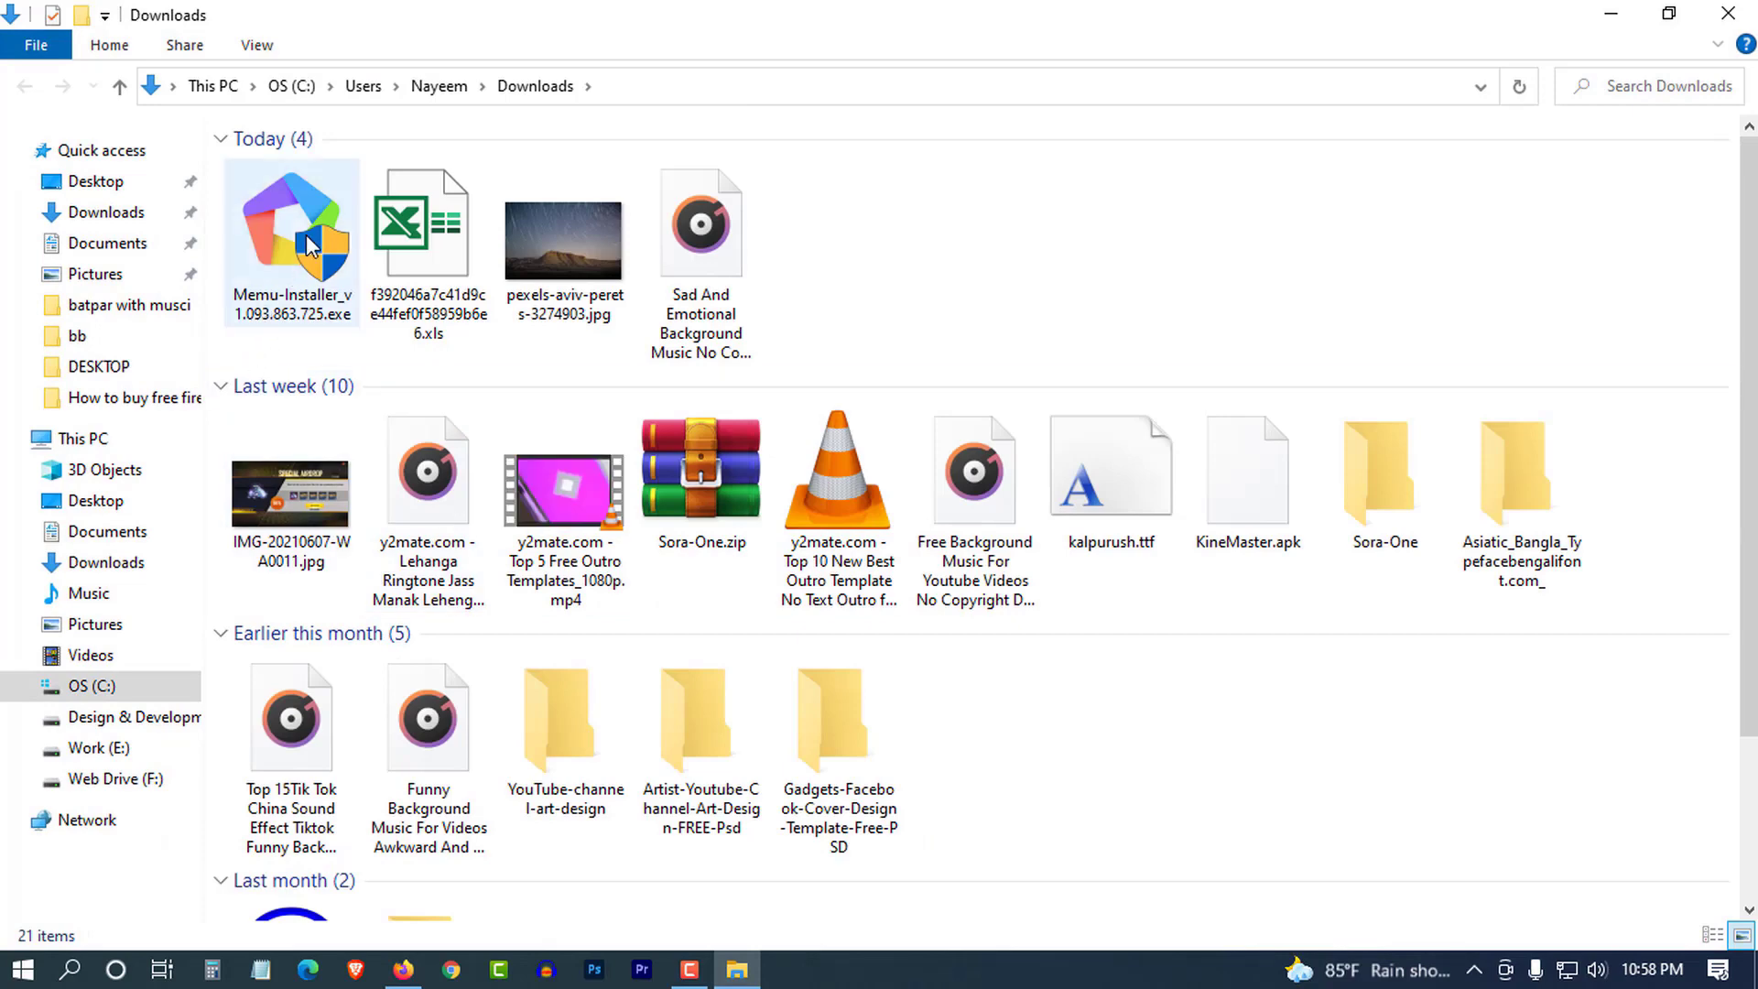
pyautogui.click(245, 263)
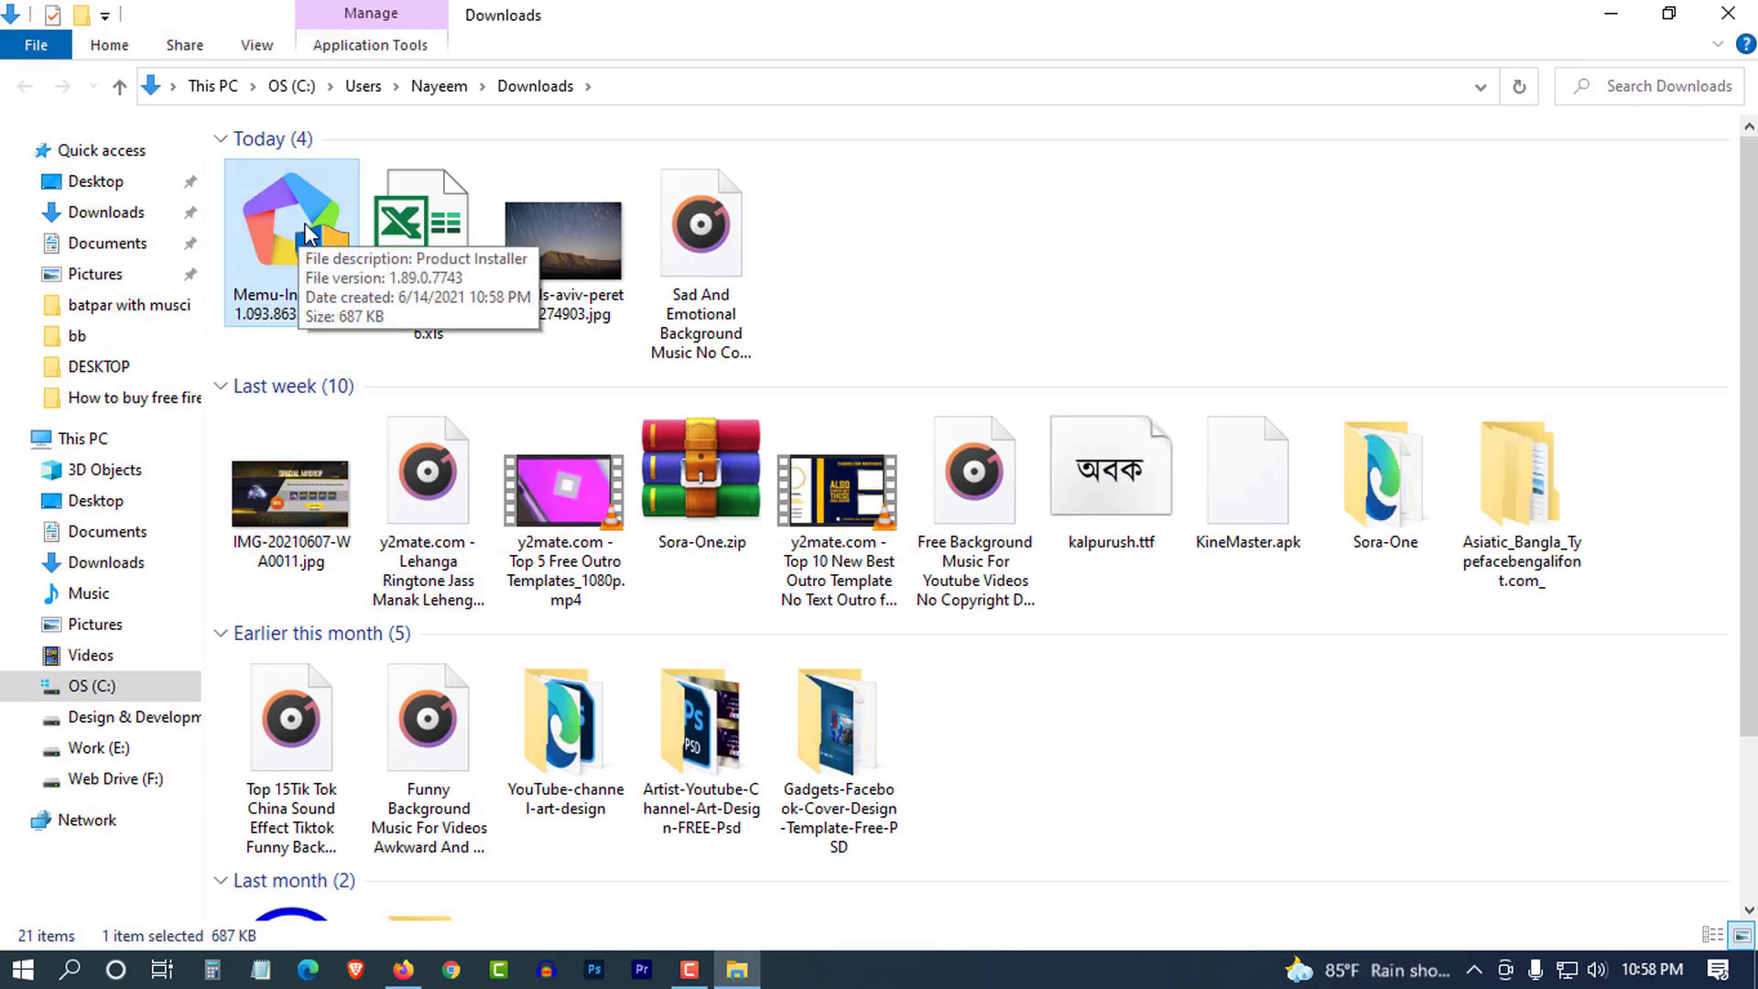
# Step: Minimize the browser, return to Downloads, and run Memu-Installer as administrator
pyautogui.click(1610, 16)
pyautogui.click(1589, 83)
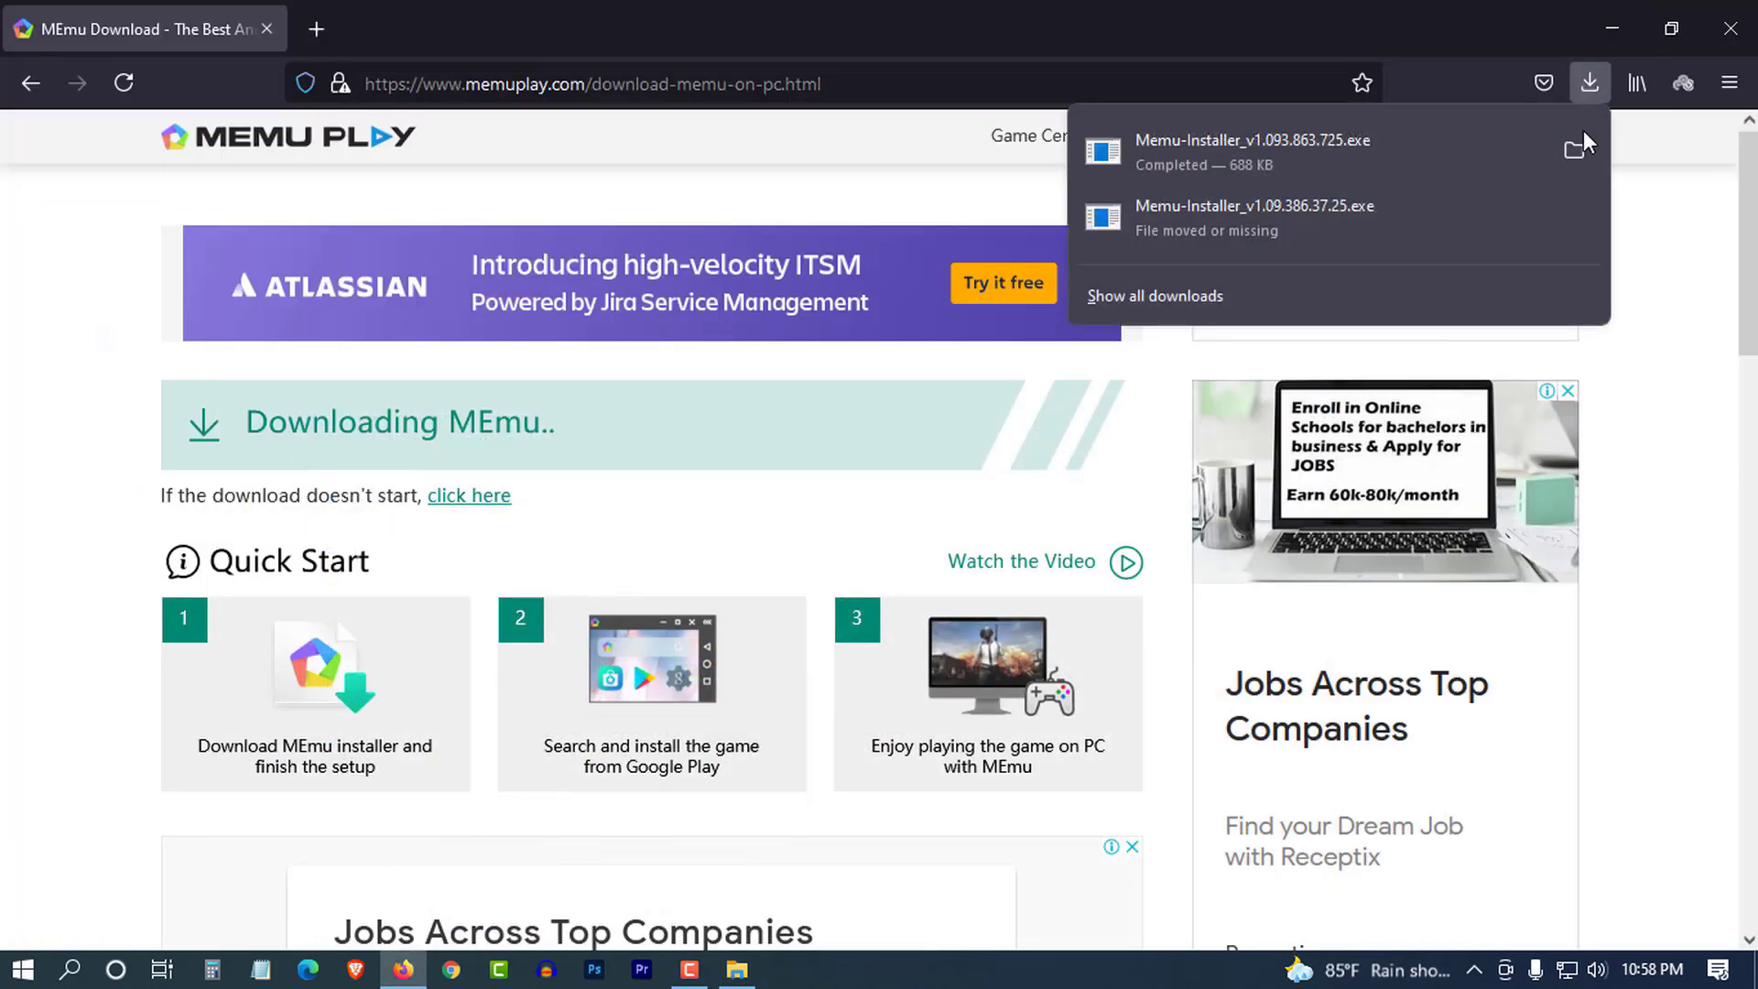
pyautogui.click(1606, 25)
pyautogui.click(1606, 25)
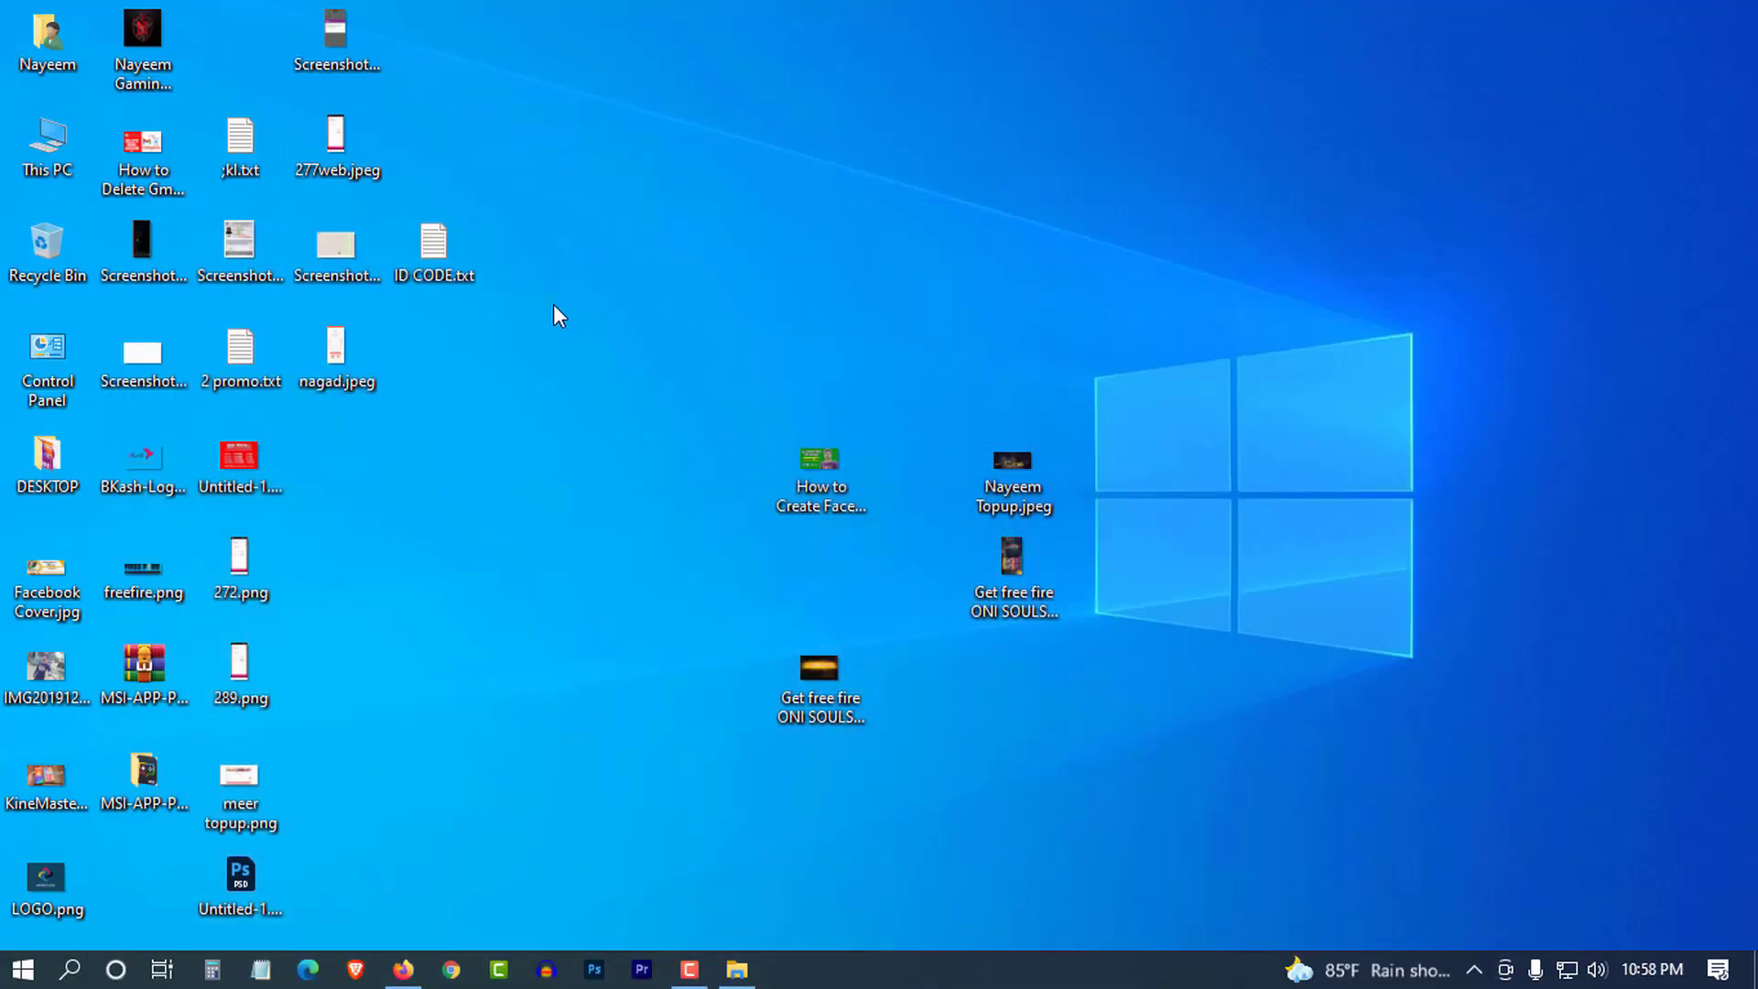
pyautogui.click(755, 978)
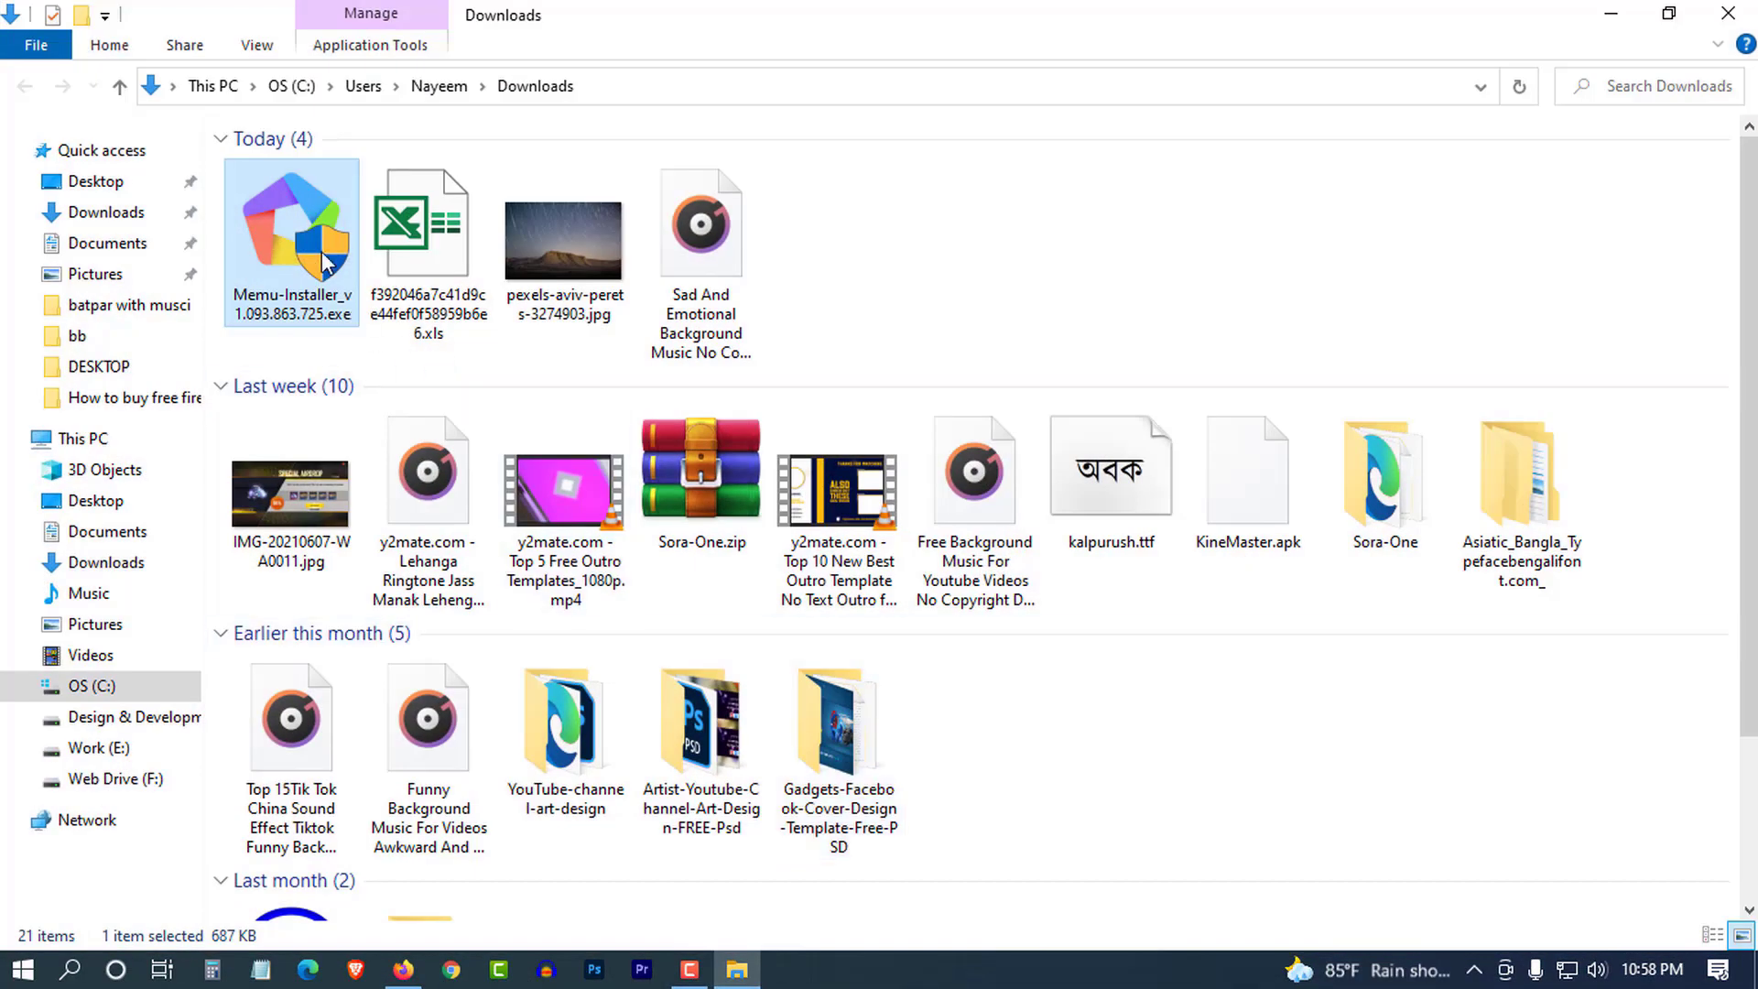
pyautogui.rightClick(322, 263)
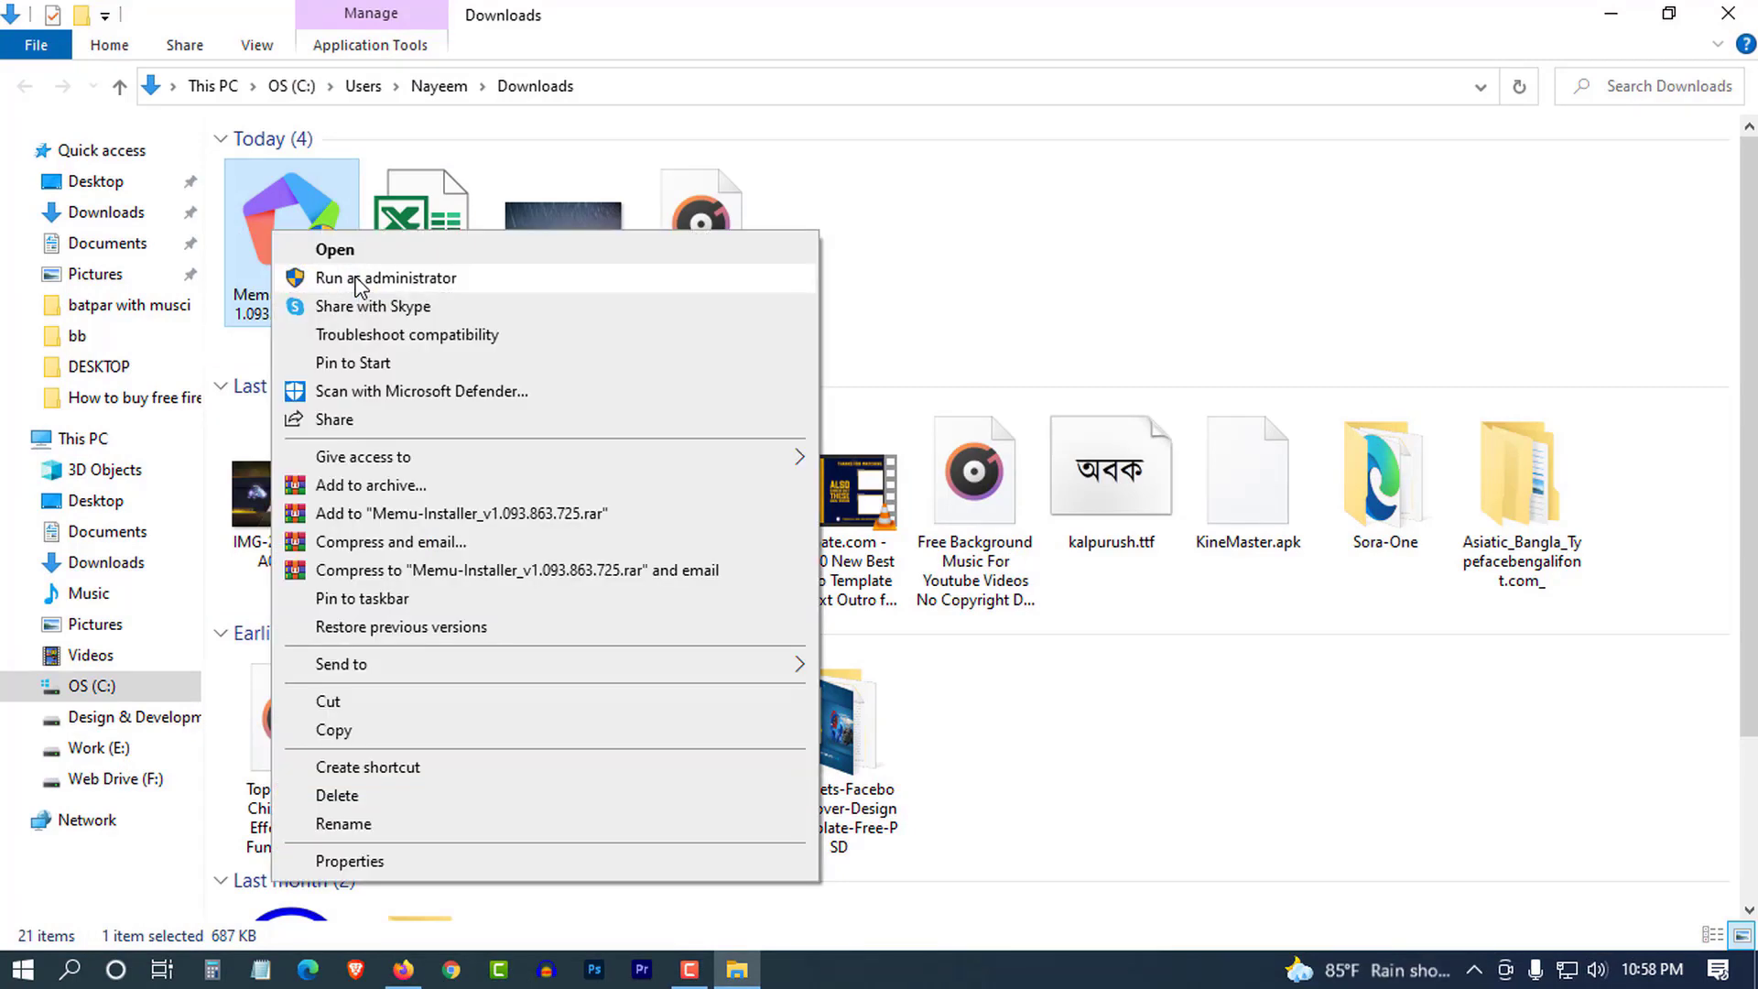
pyautogui.click(357, 277)
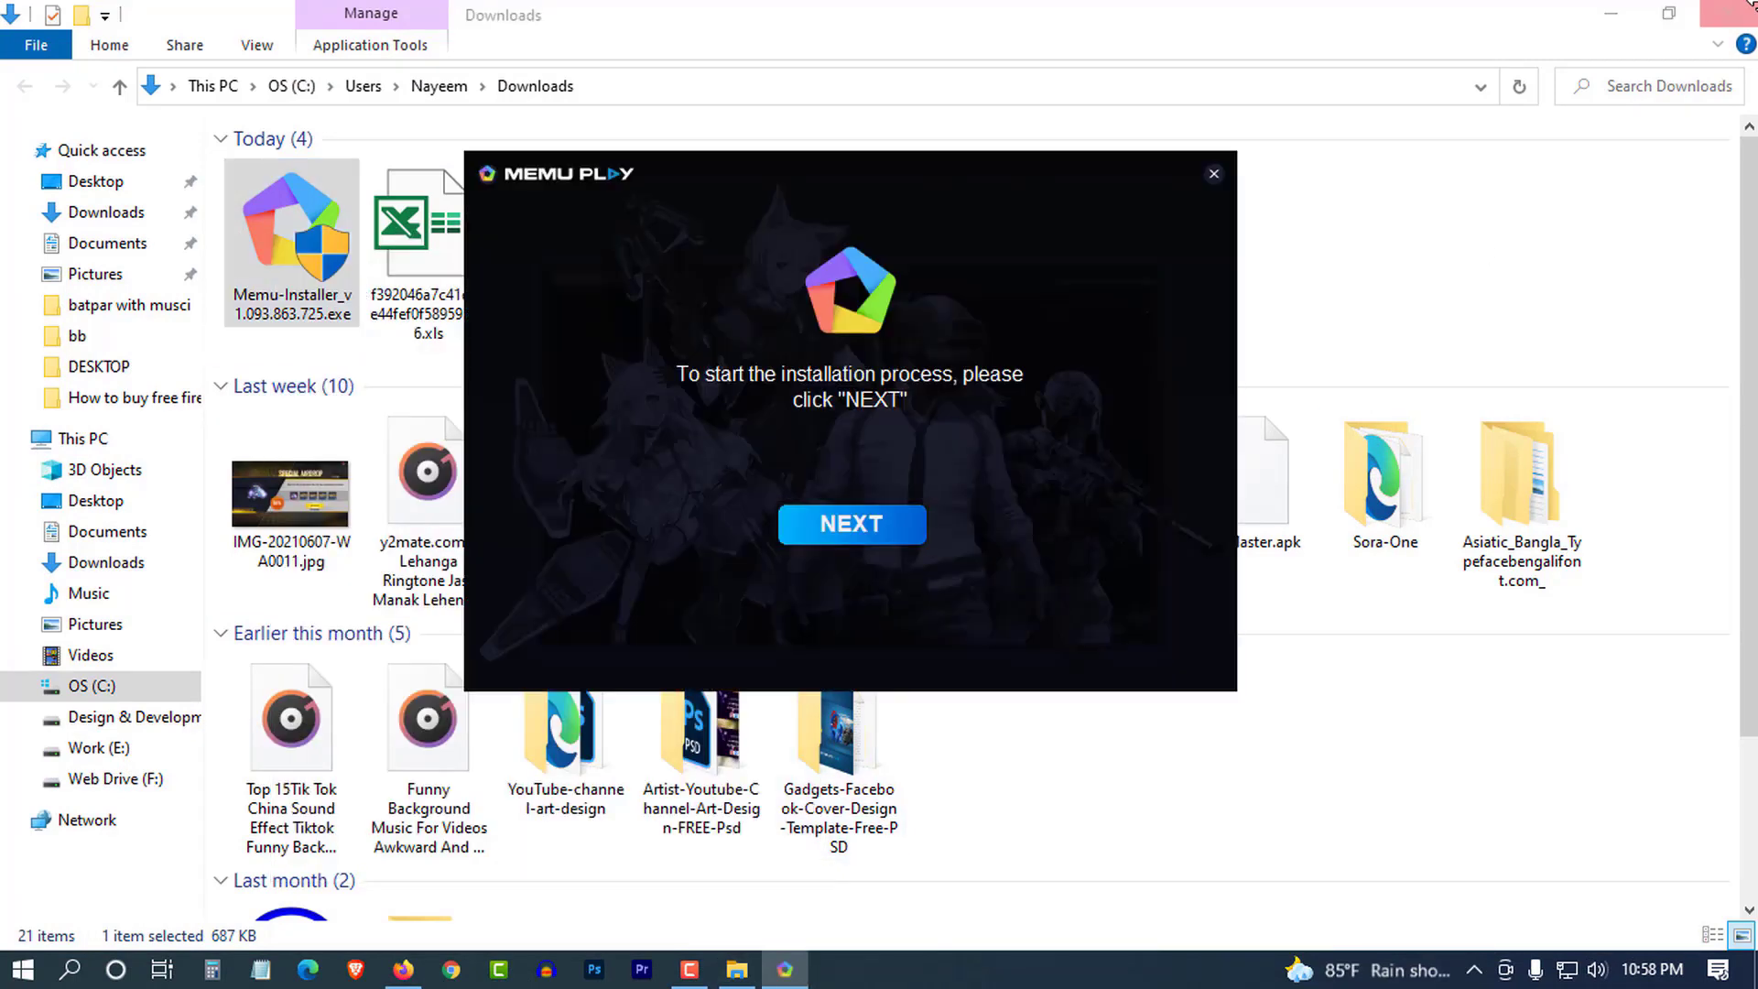
# Step: Install MEmu App Player with default settings, then close the browser and finished installer
pyautogui.click(1733, 13)
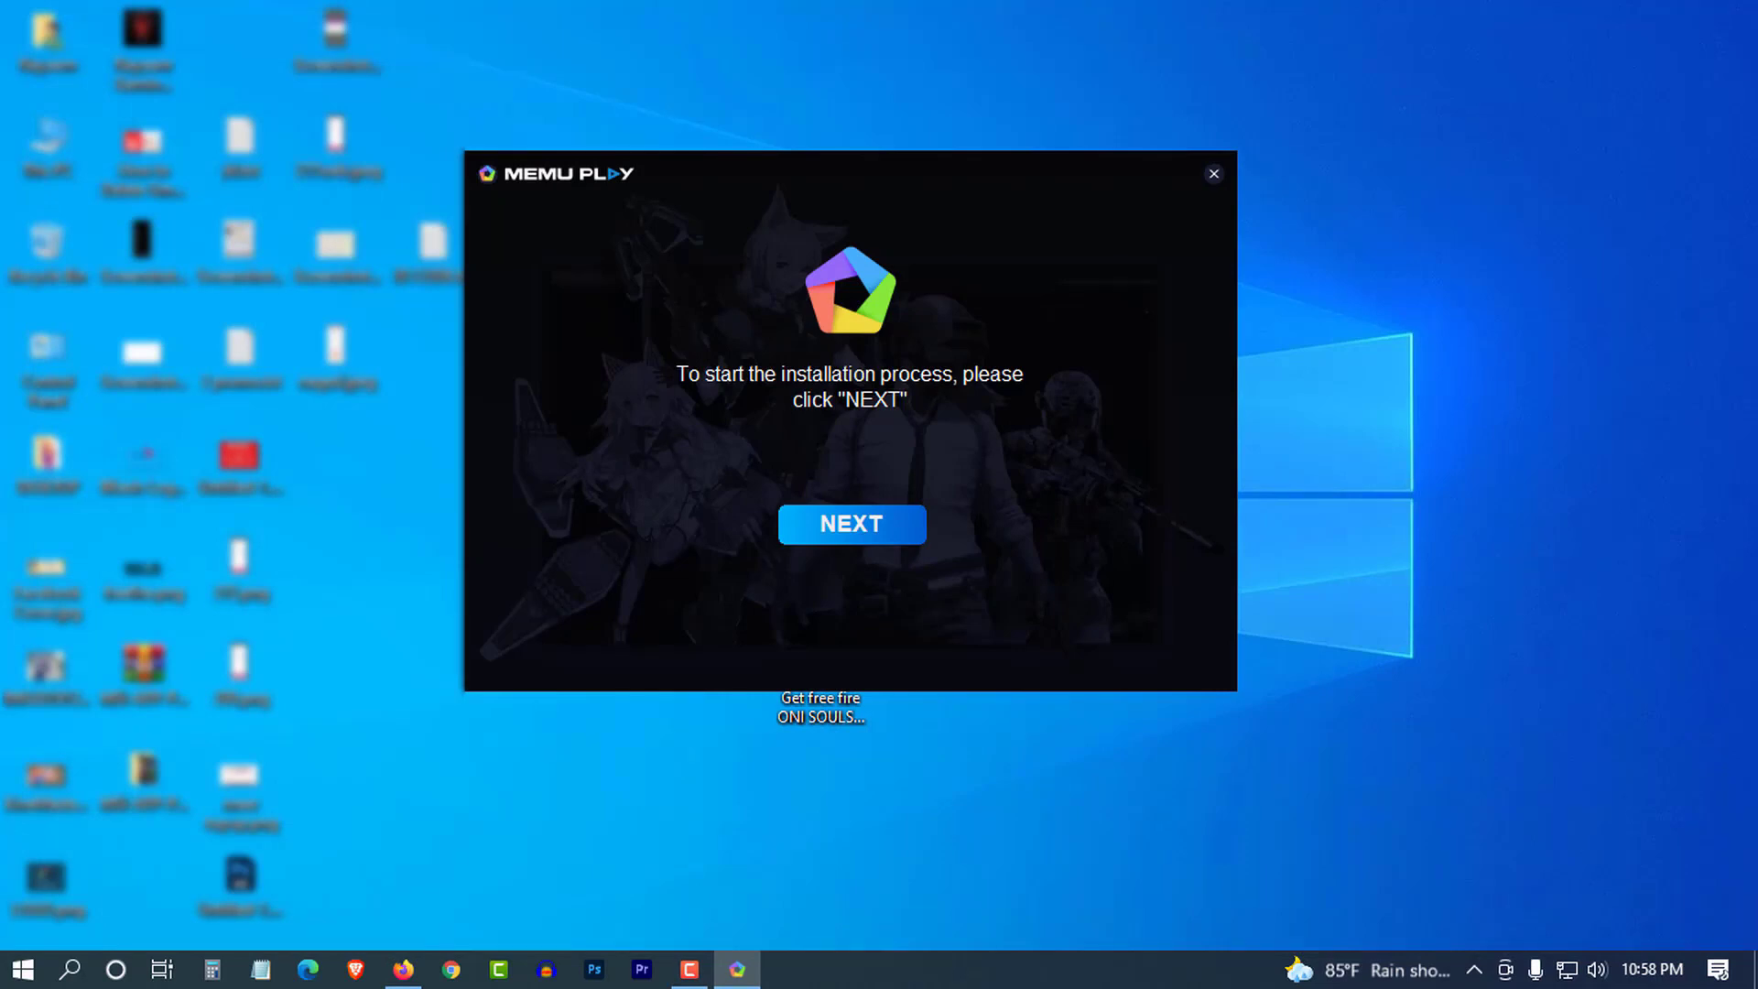
pyautogui.press('Return')
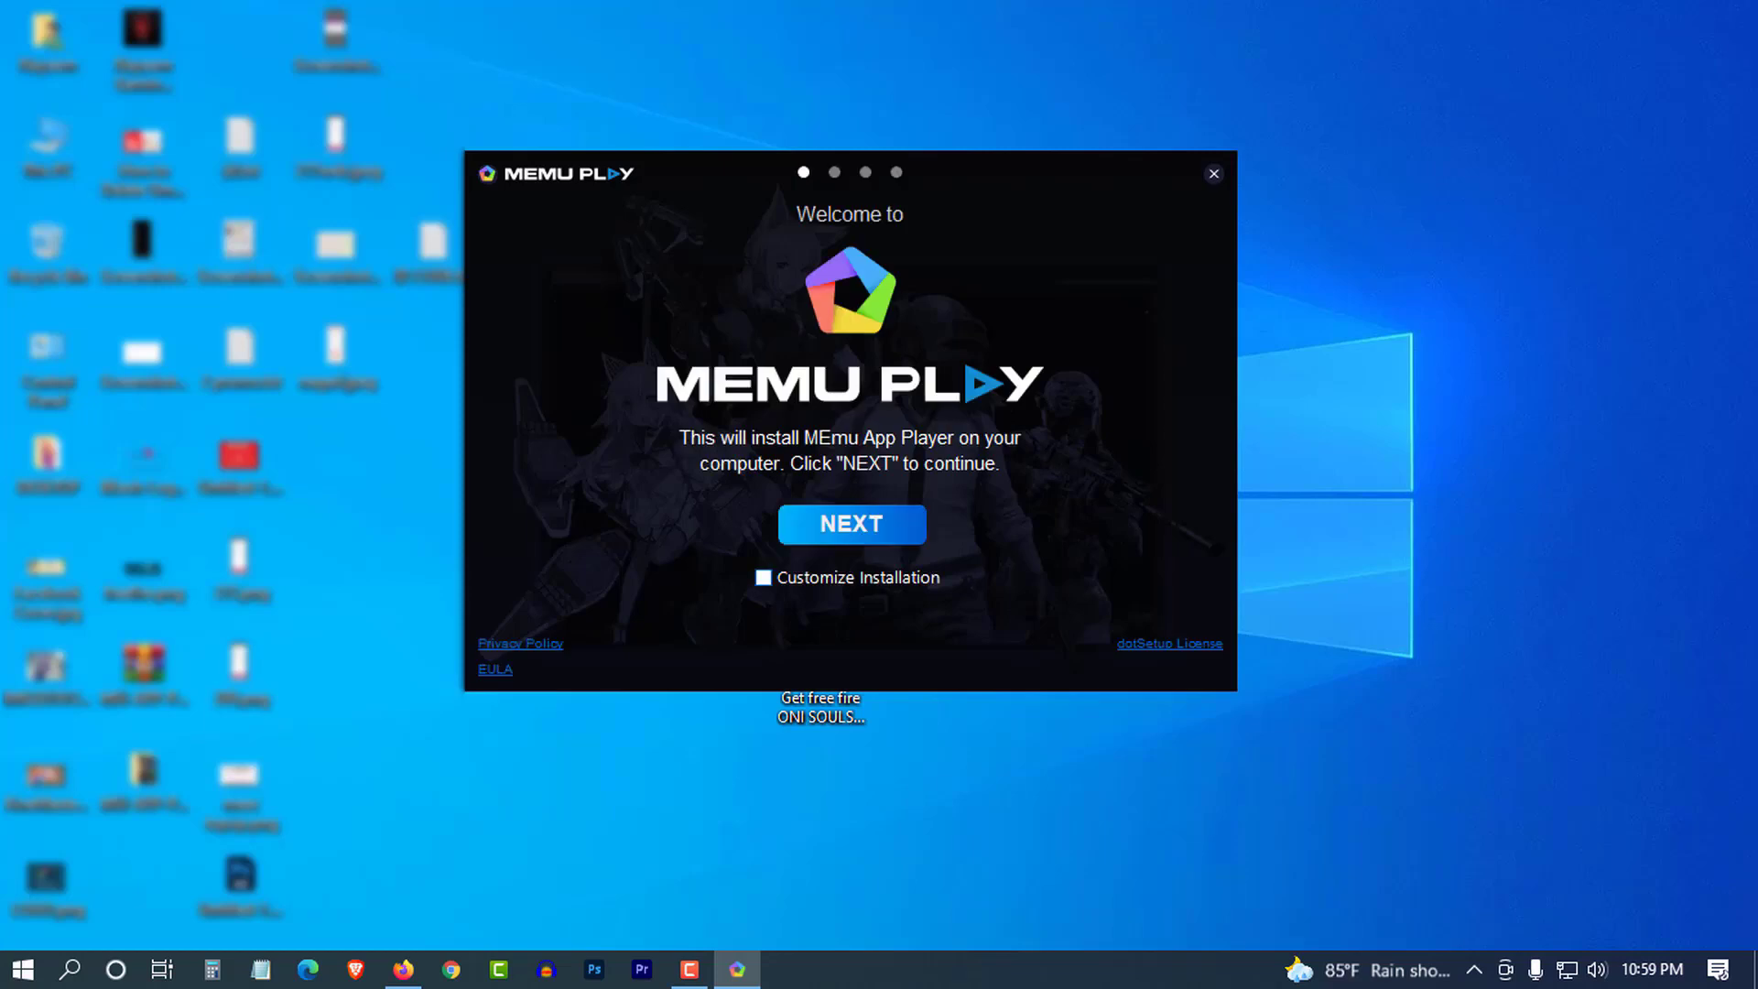
pyautogui.click(852, 523)
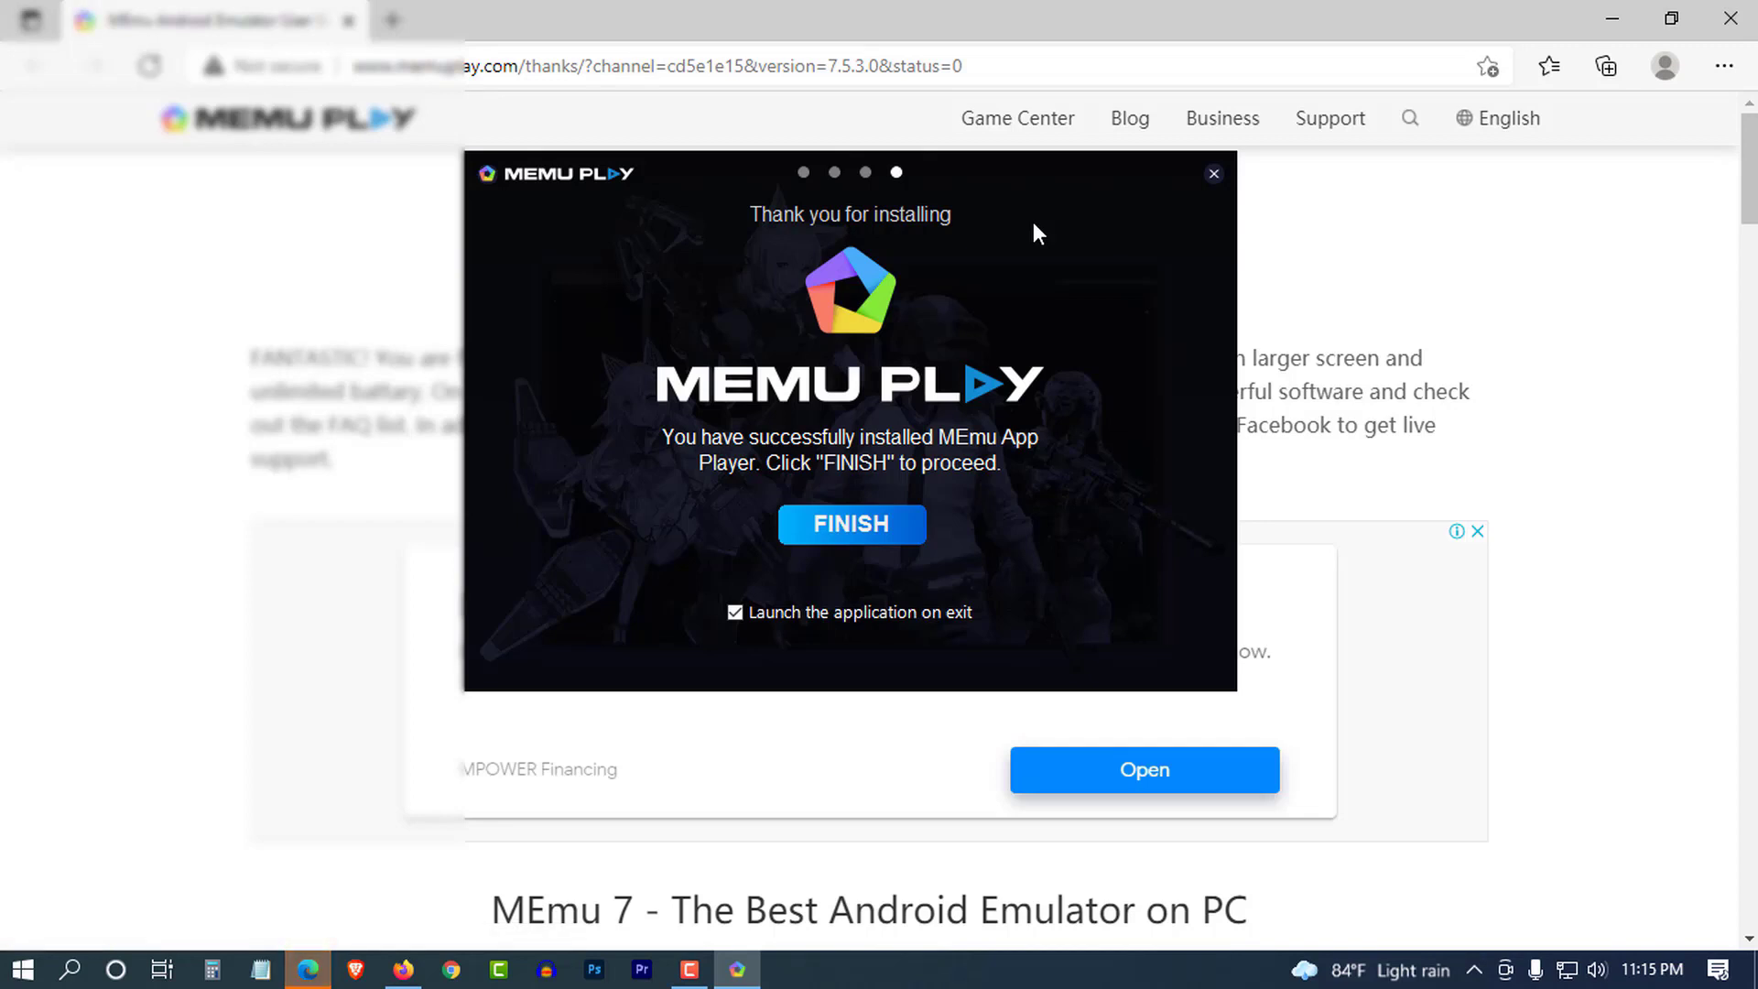
pyautogui.hotkey('alt', 'F4')
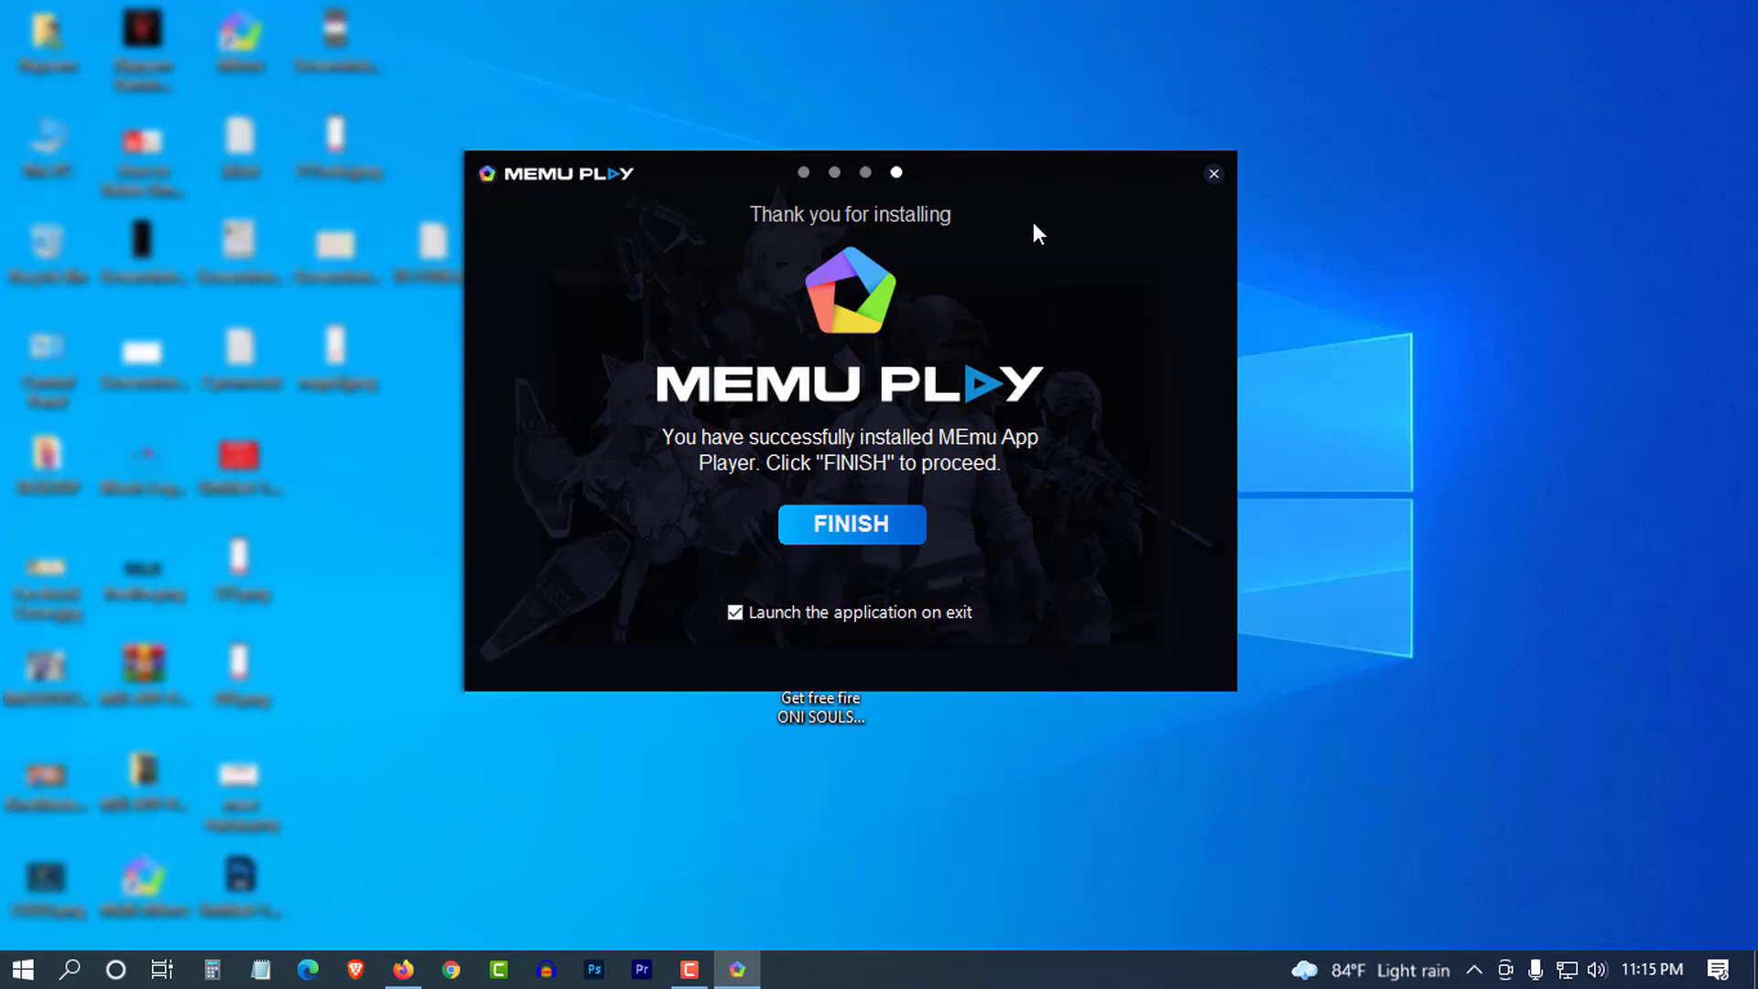
pyautogui.hotkey('alt', 'F4')
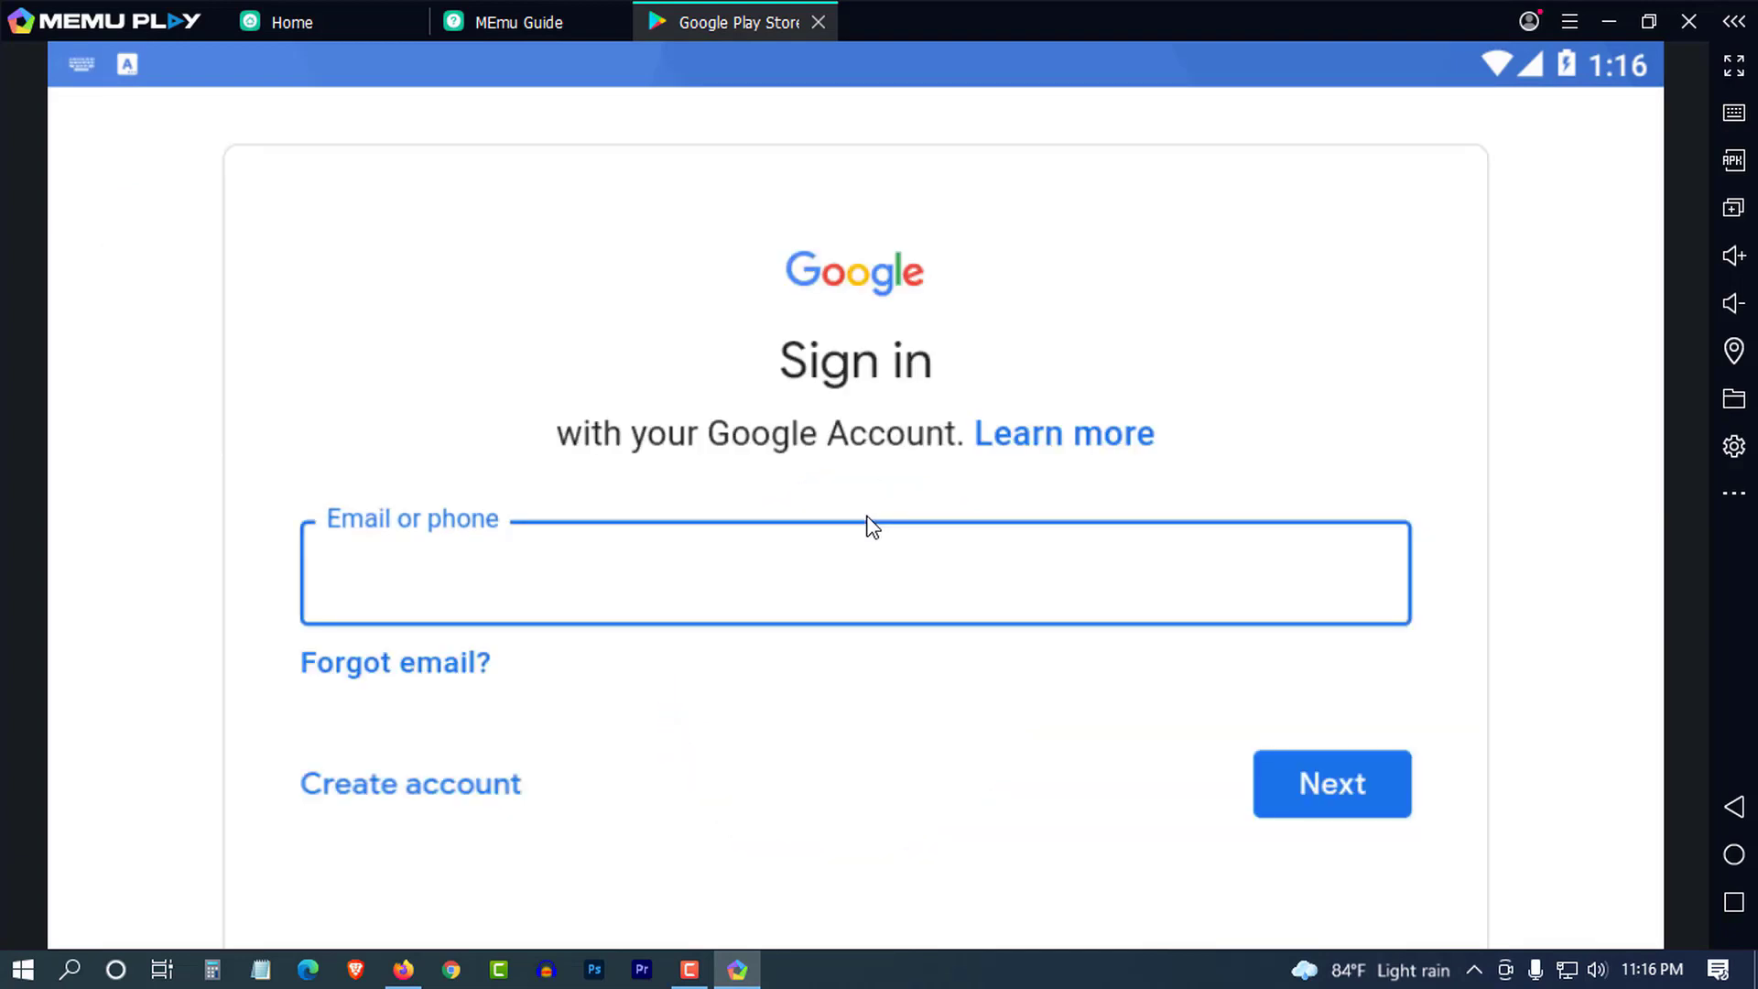
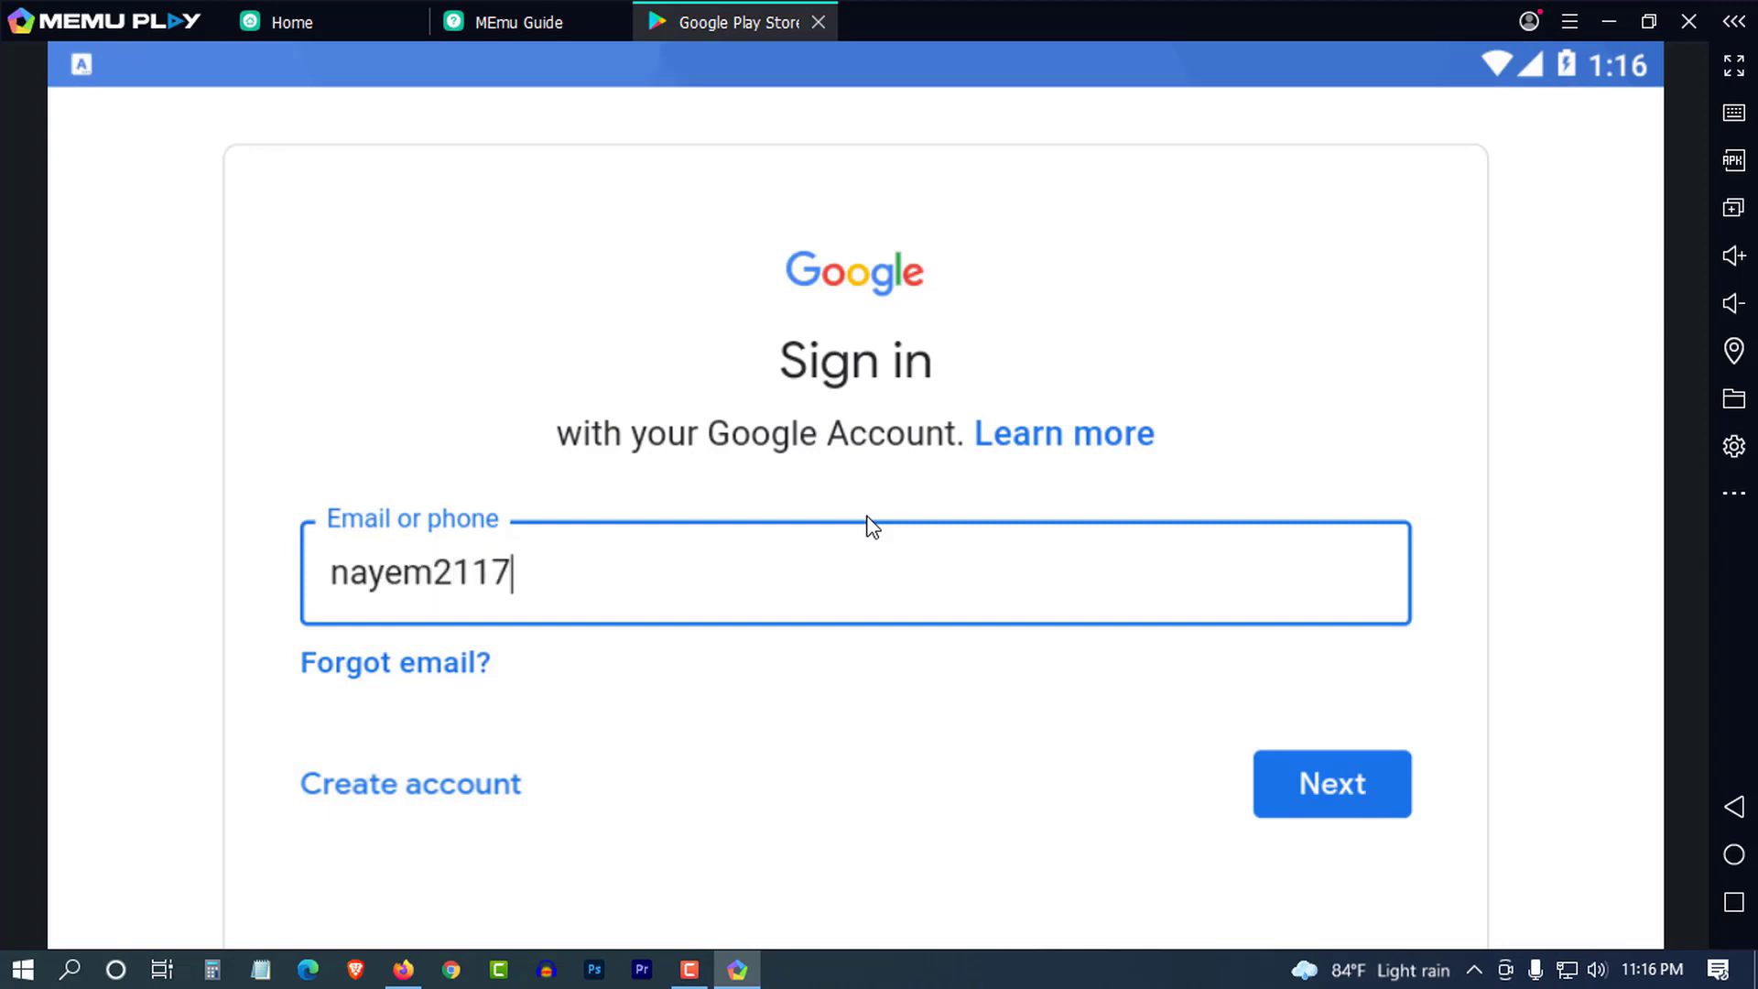
# Step: Enter the Google account e-mail, submit it, and start typing the account password
pyautogui.press('Return')
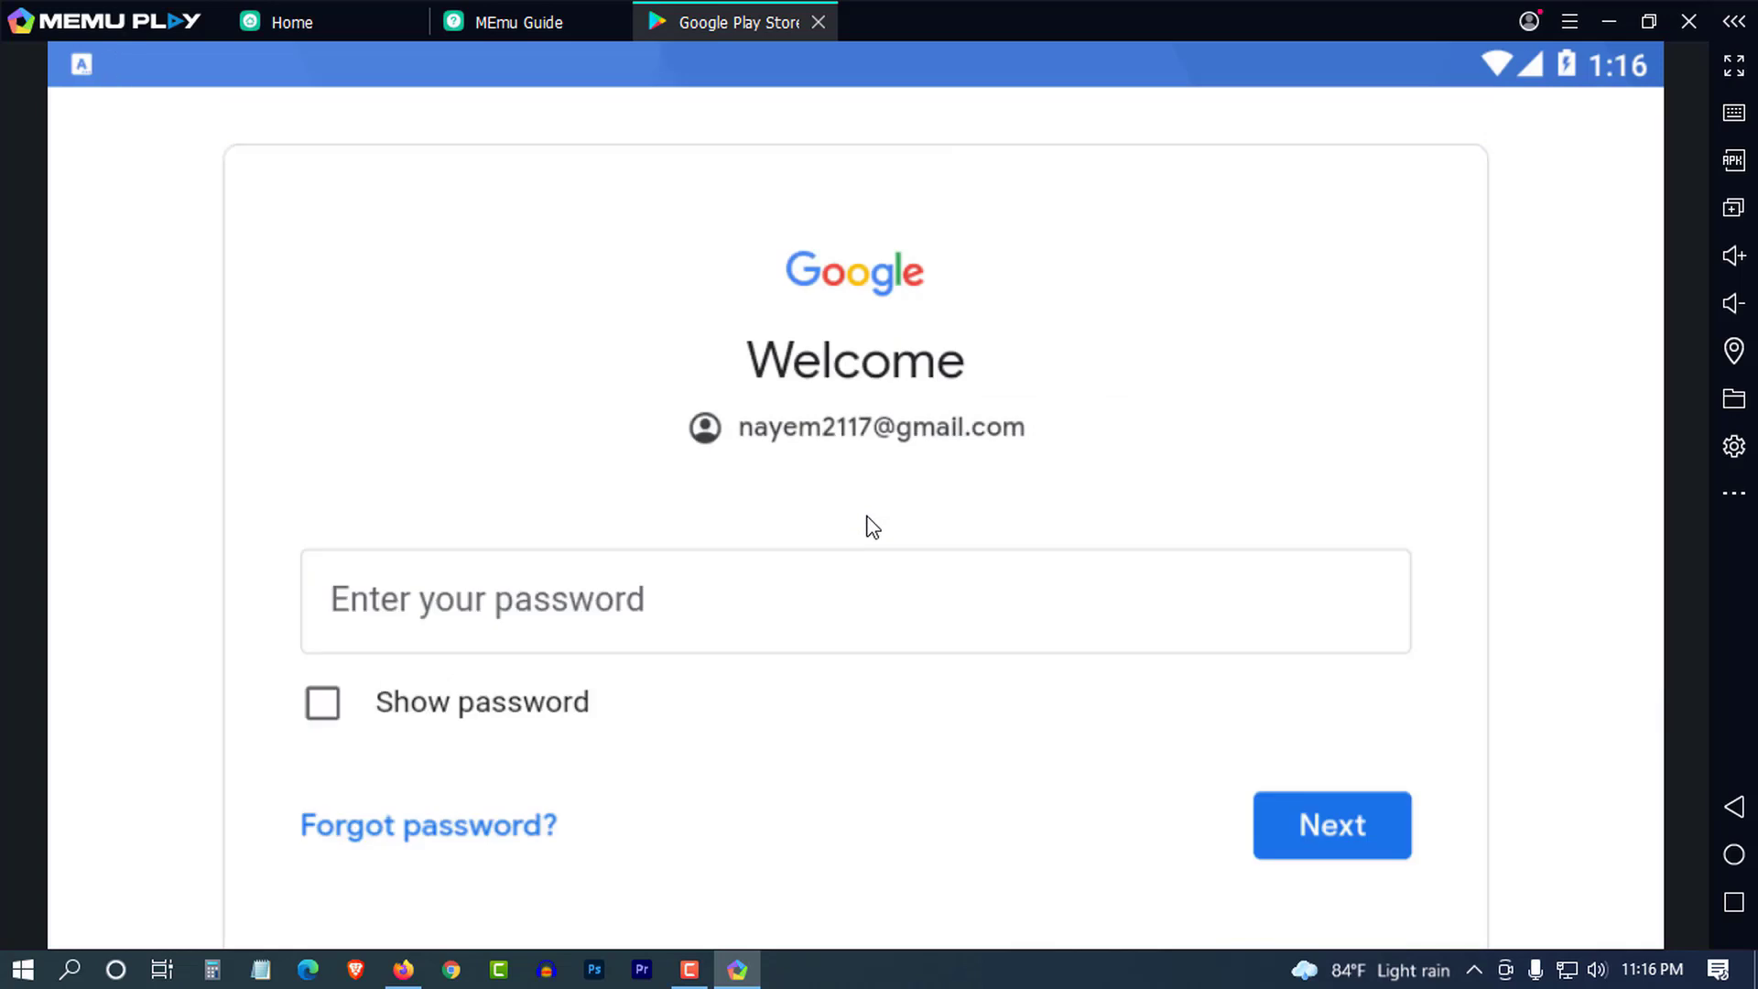
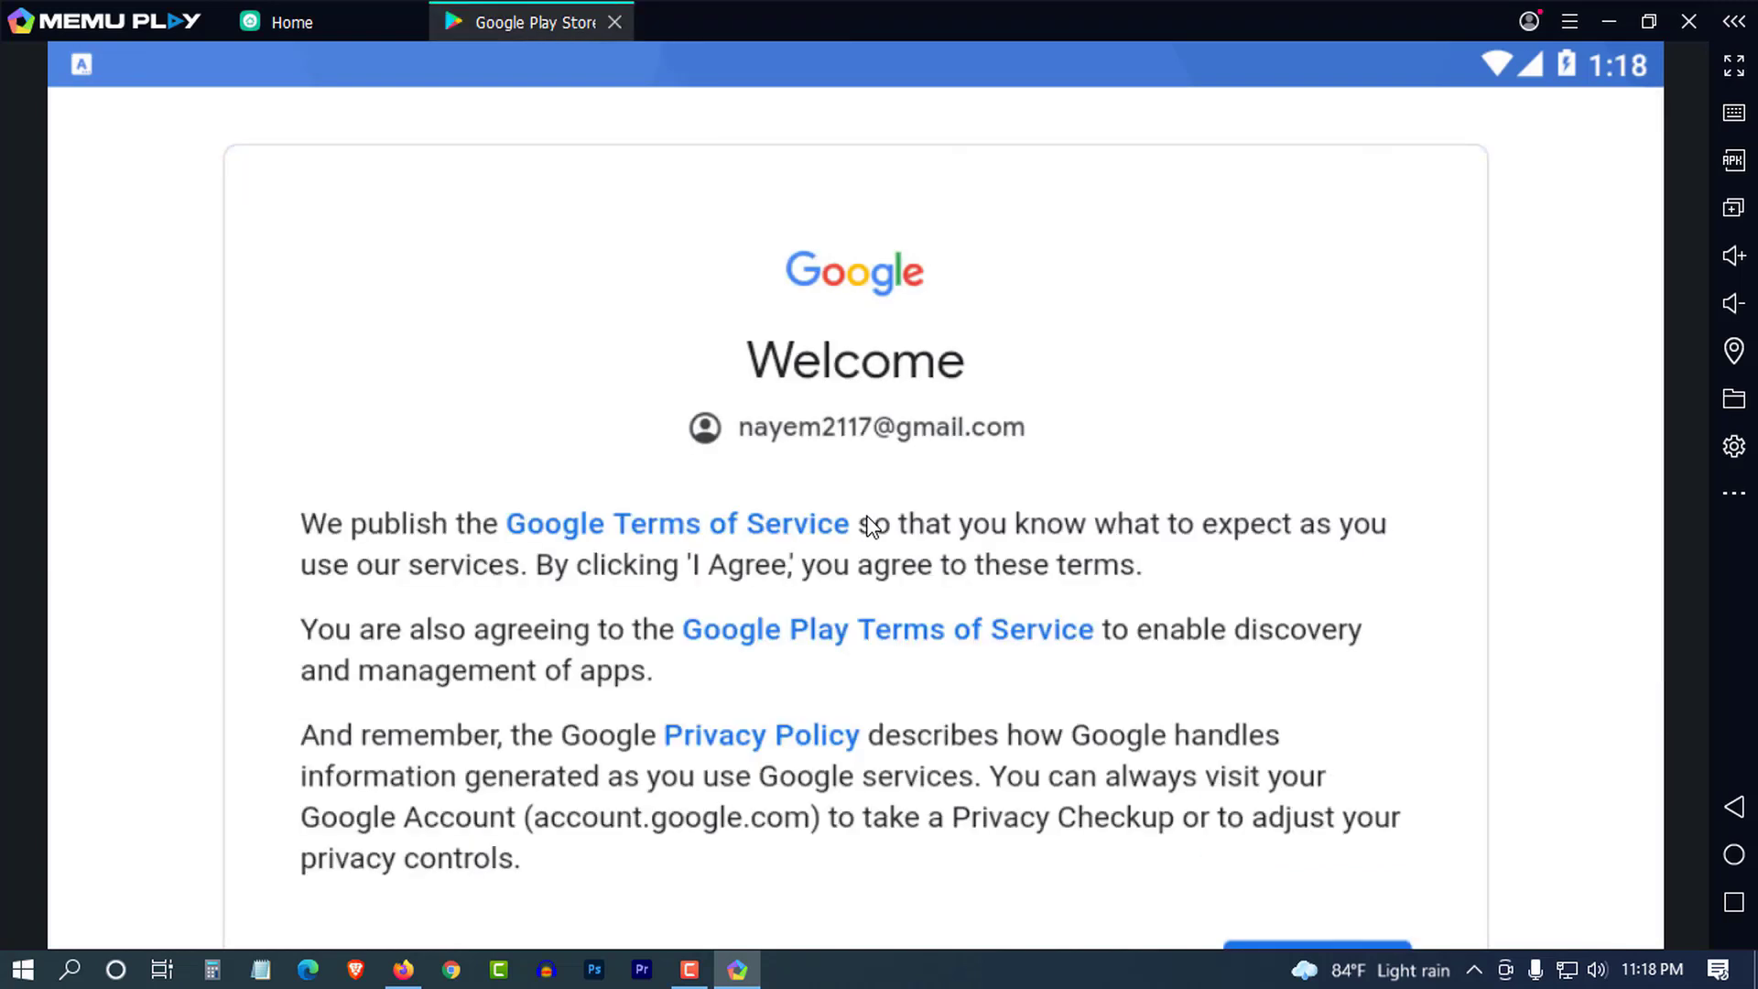
# Step: Scroll through Google's Terms and Google Services pages to accept them
pyautogui.scroll(-3, 870, 525)
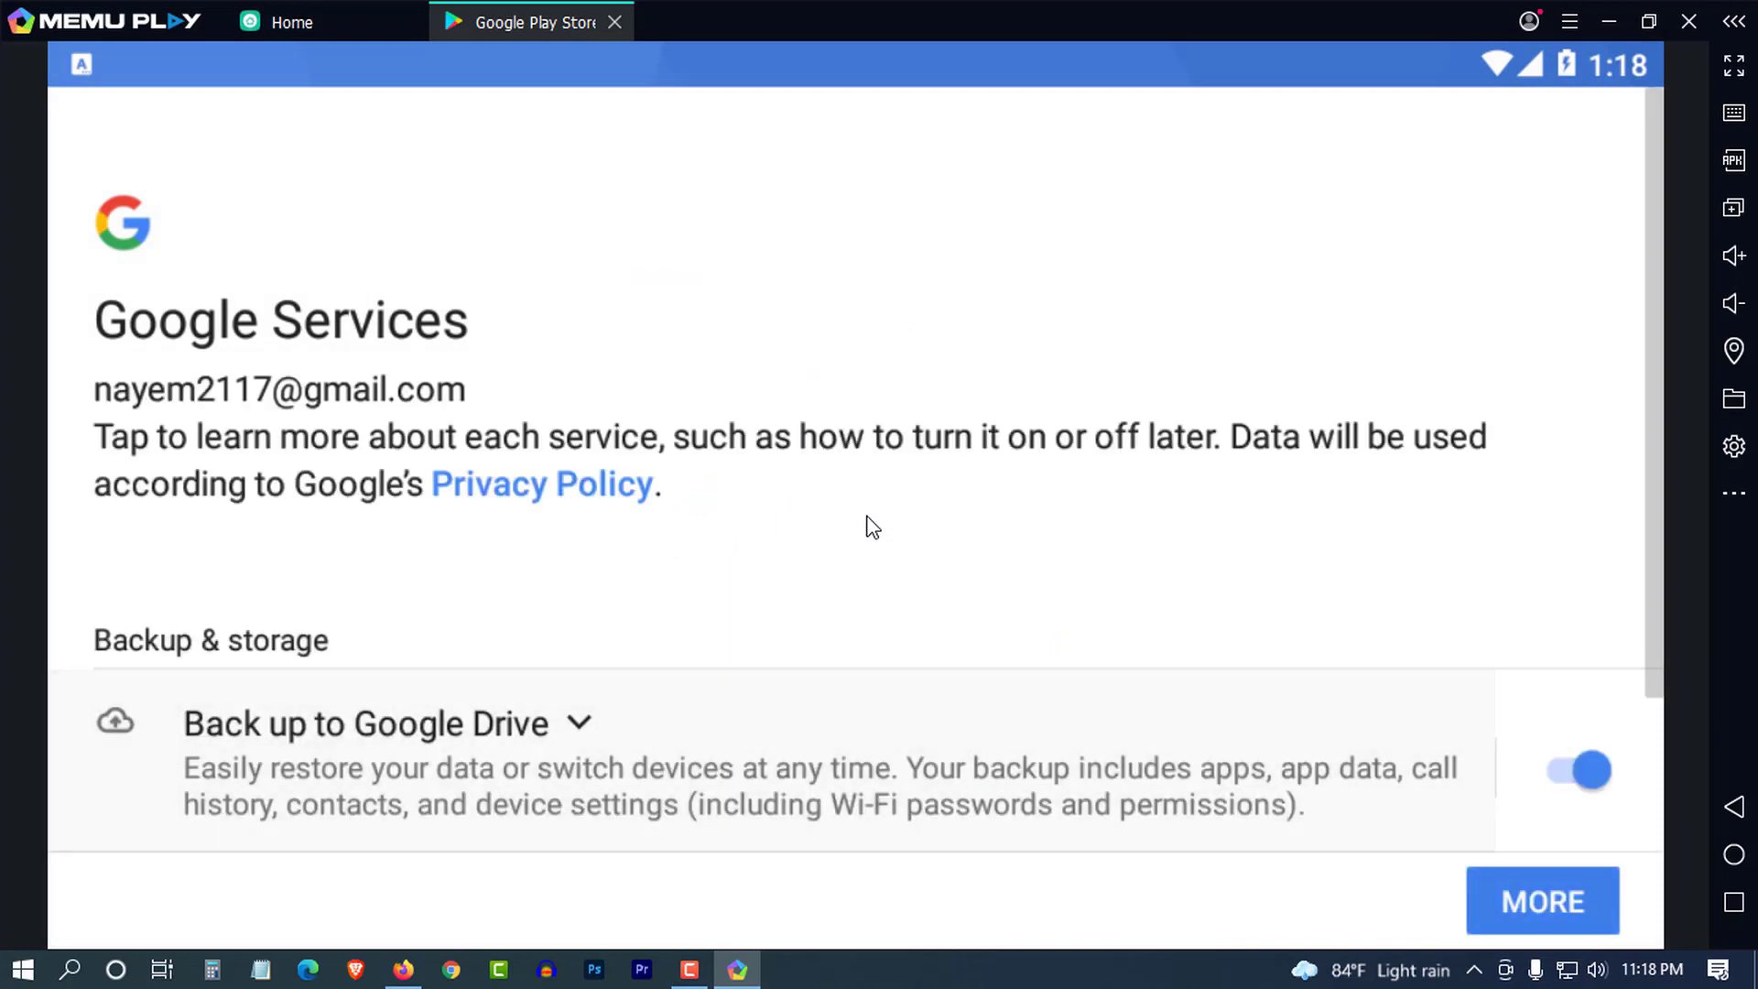
pyautogui.scroll(-2, 869, 526)
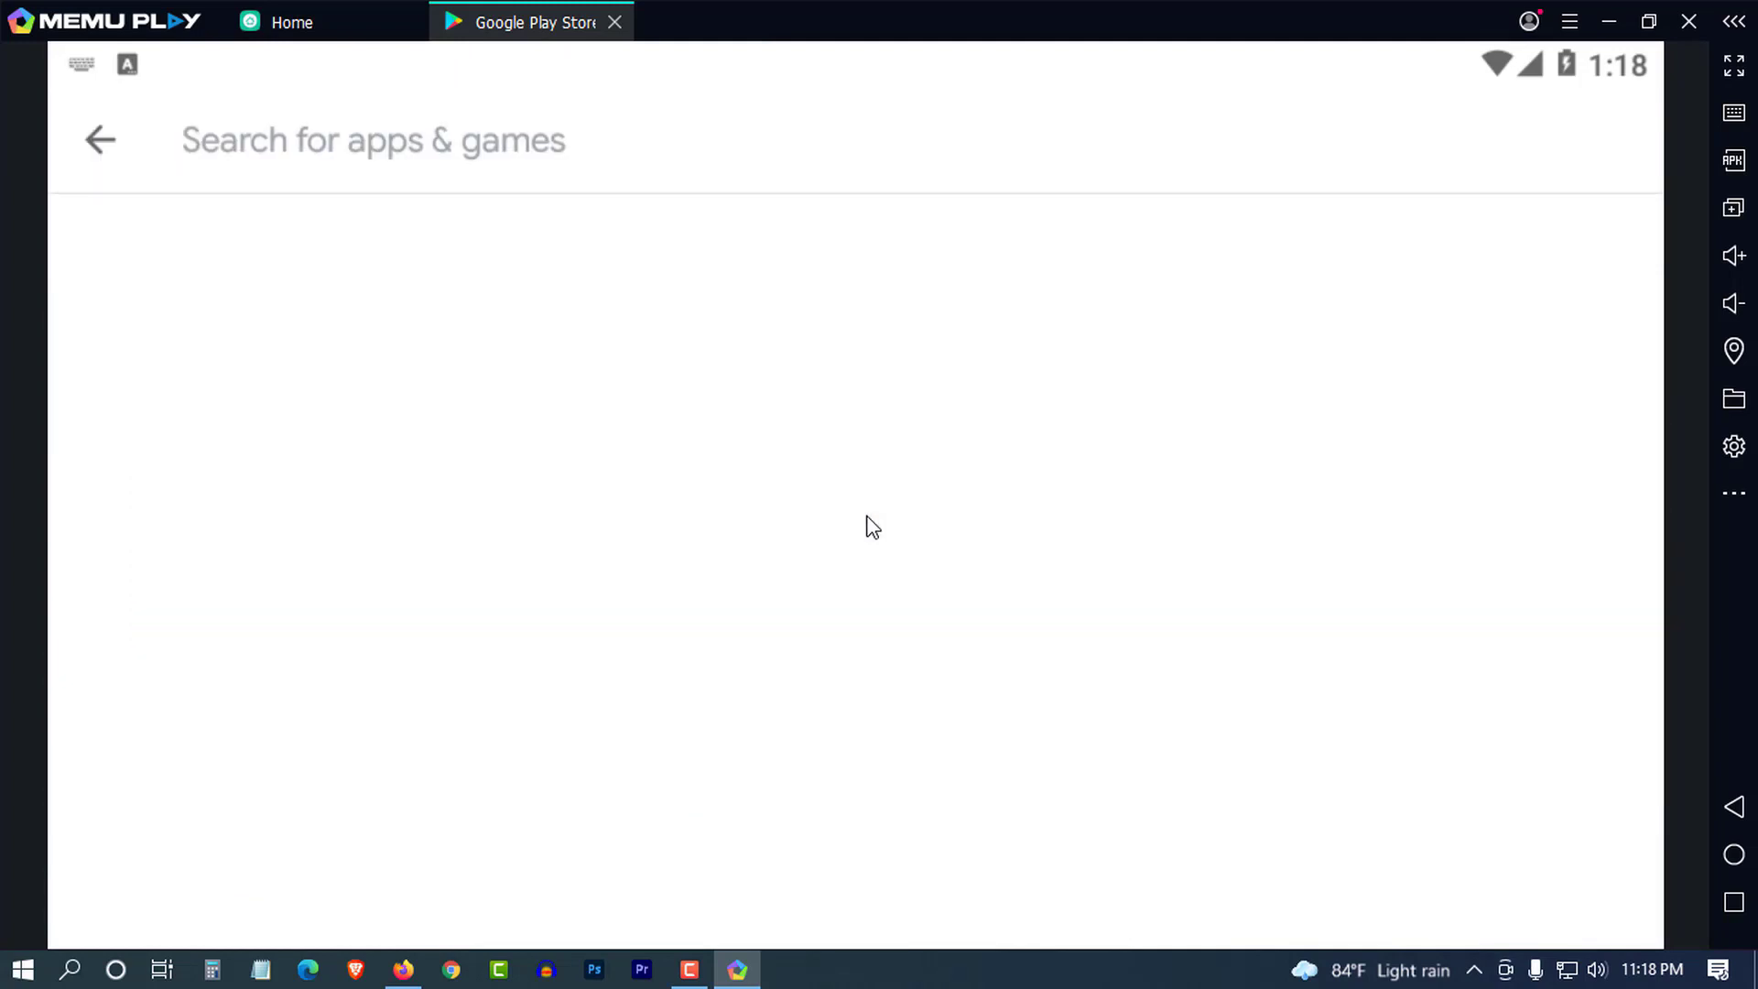
# Step: Search the Play Store for 'free fire', start Garena Free Fire - Rampage downloading, and return to Games home
pyautogui.write('fre')
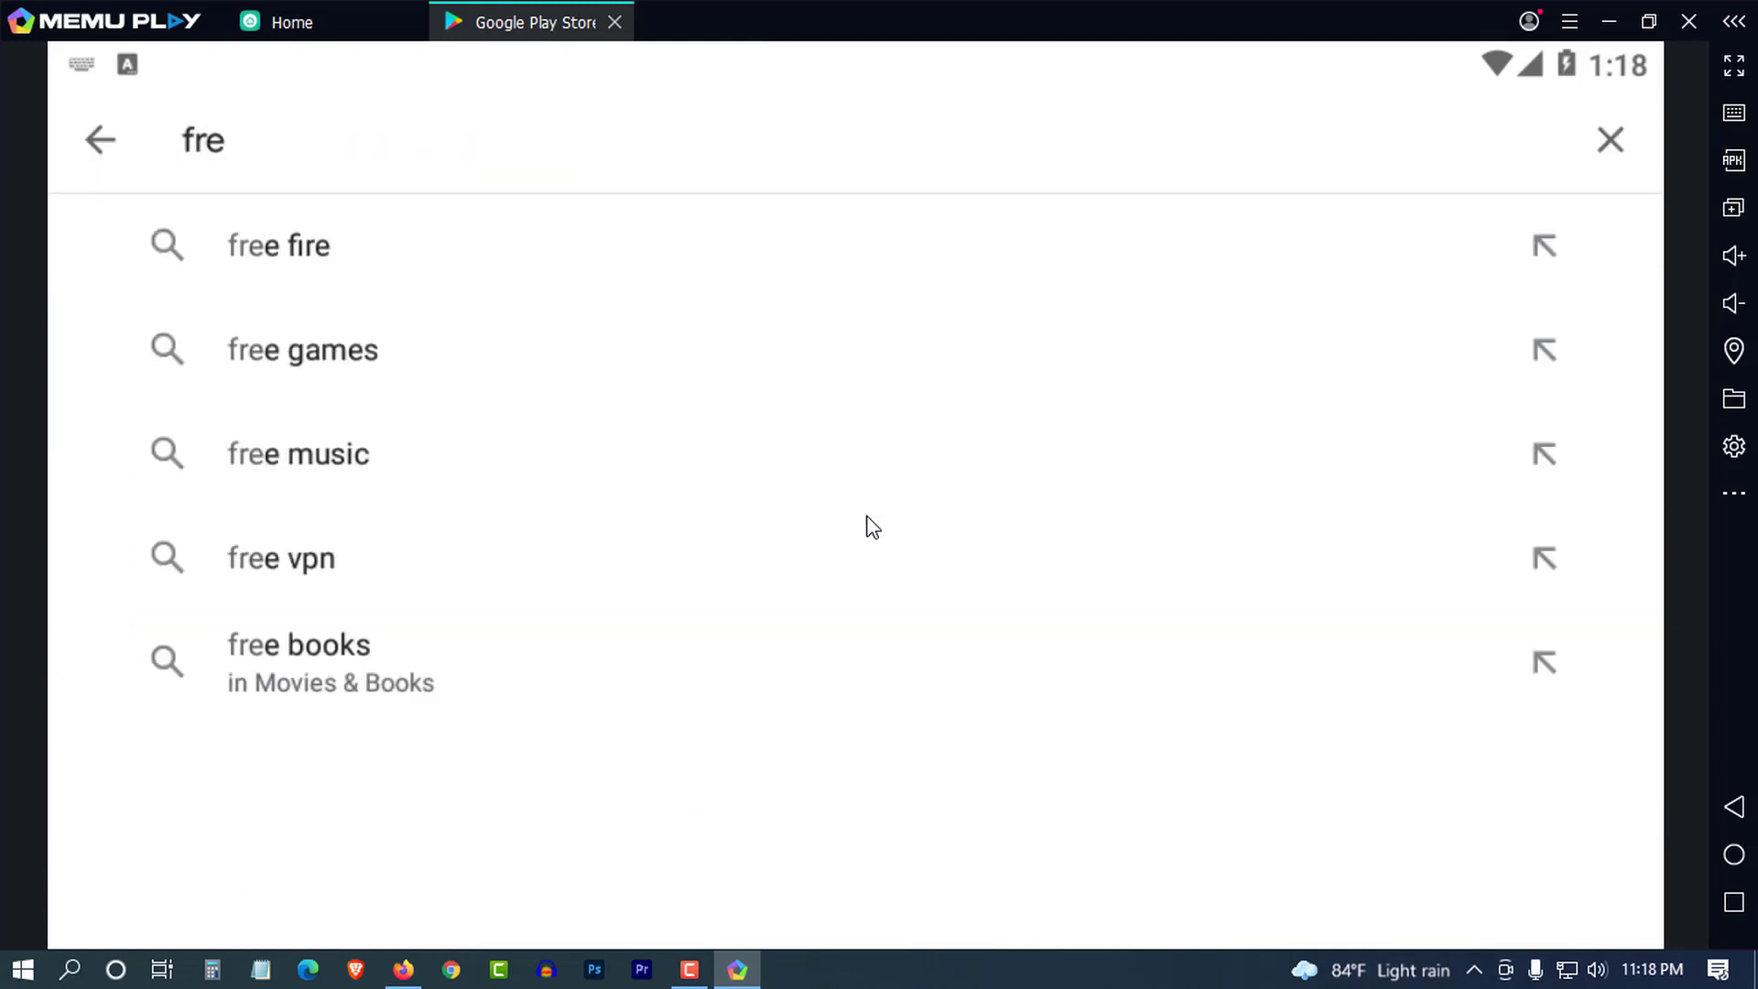
pyautogui.write('e fire')
pyautogui.press('Return')
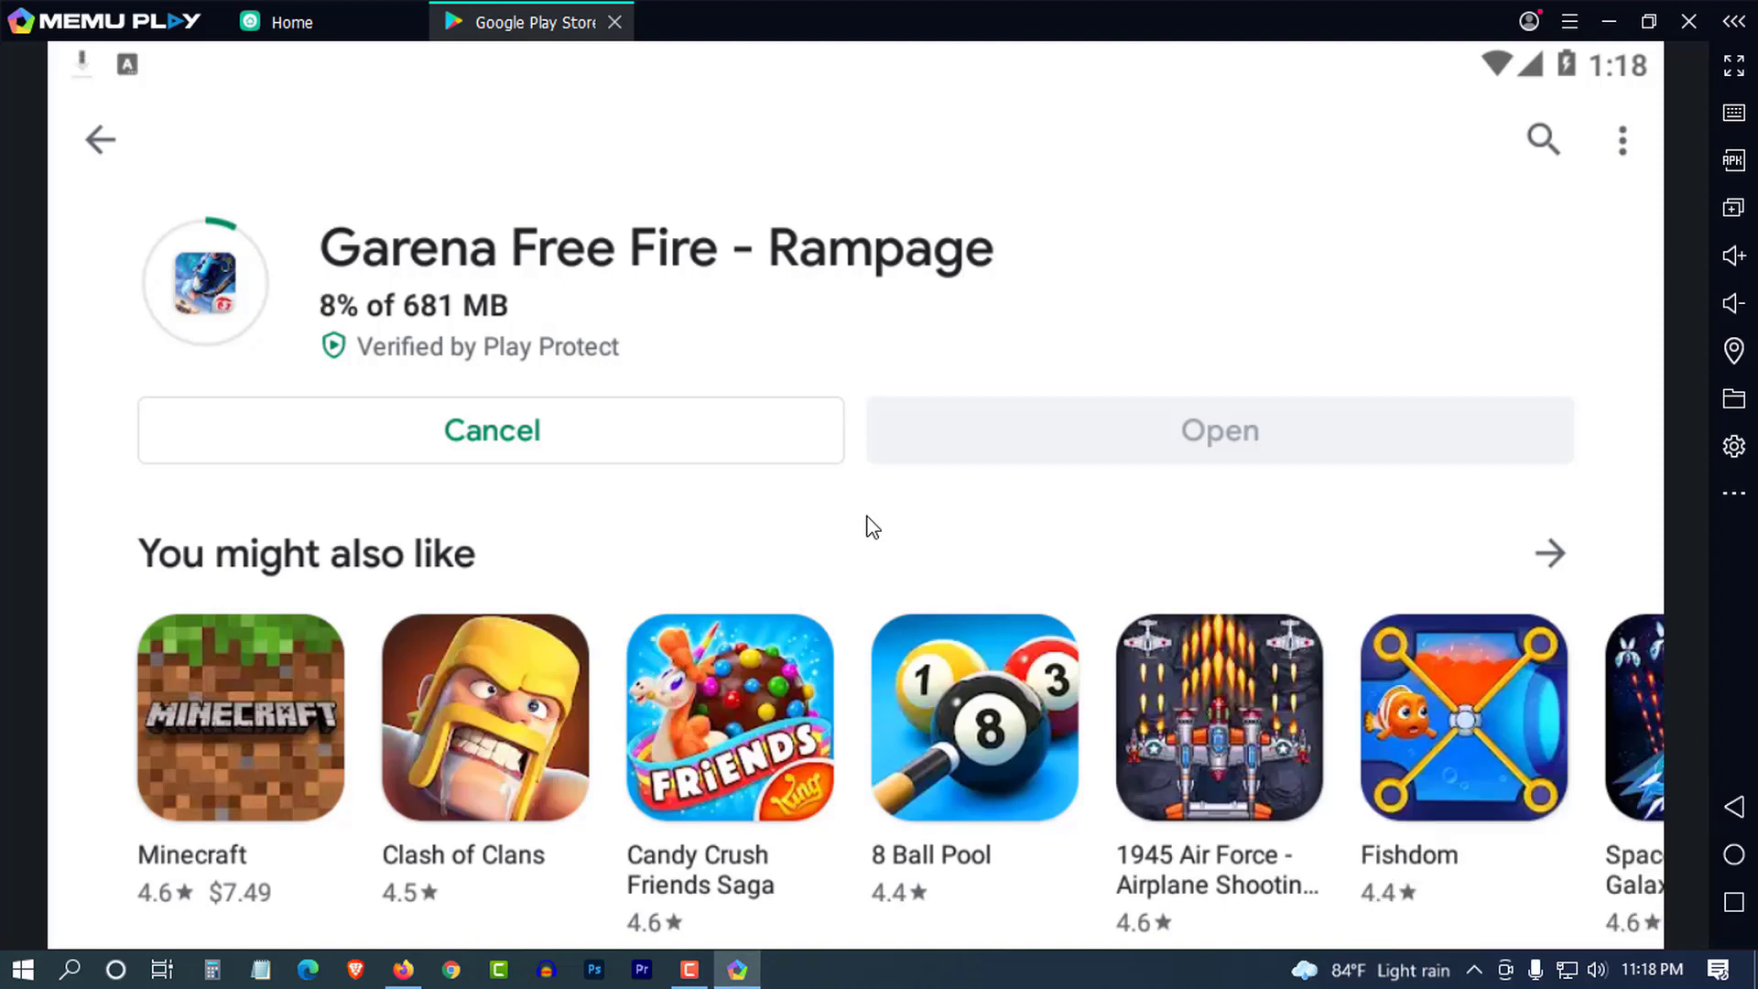
pyautogui.press('Escape')
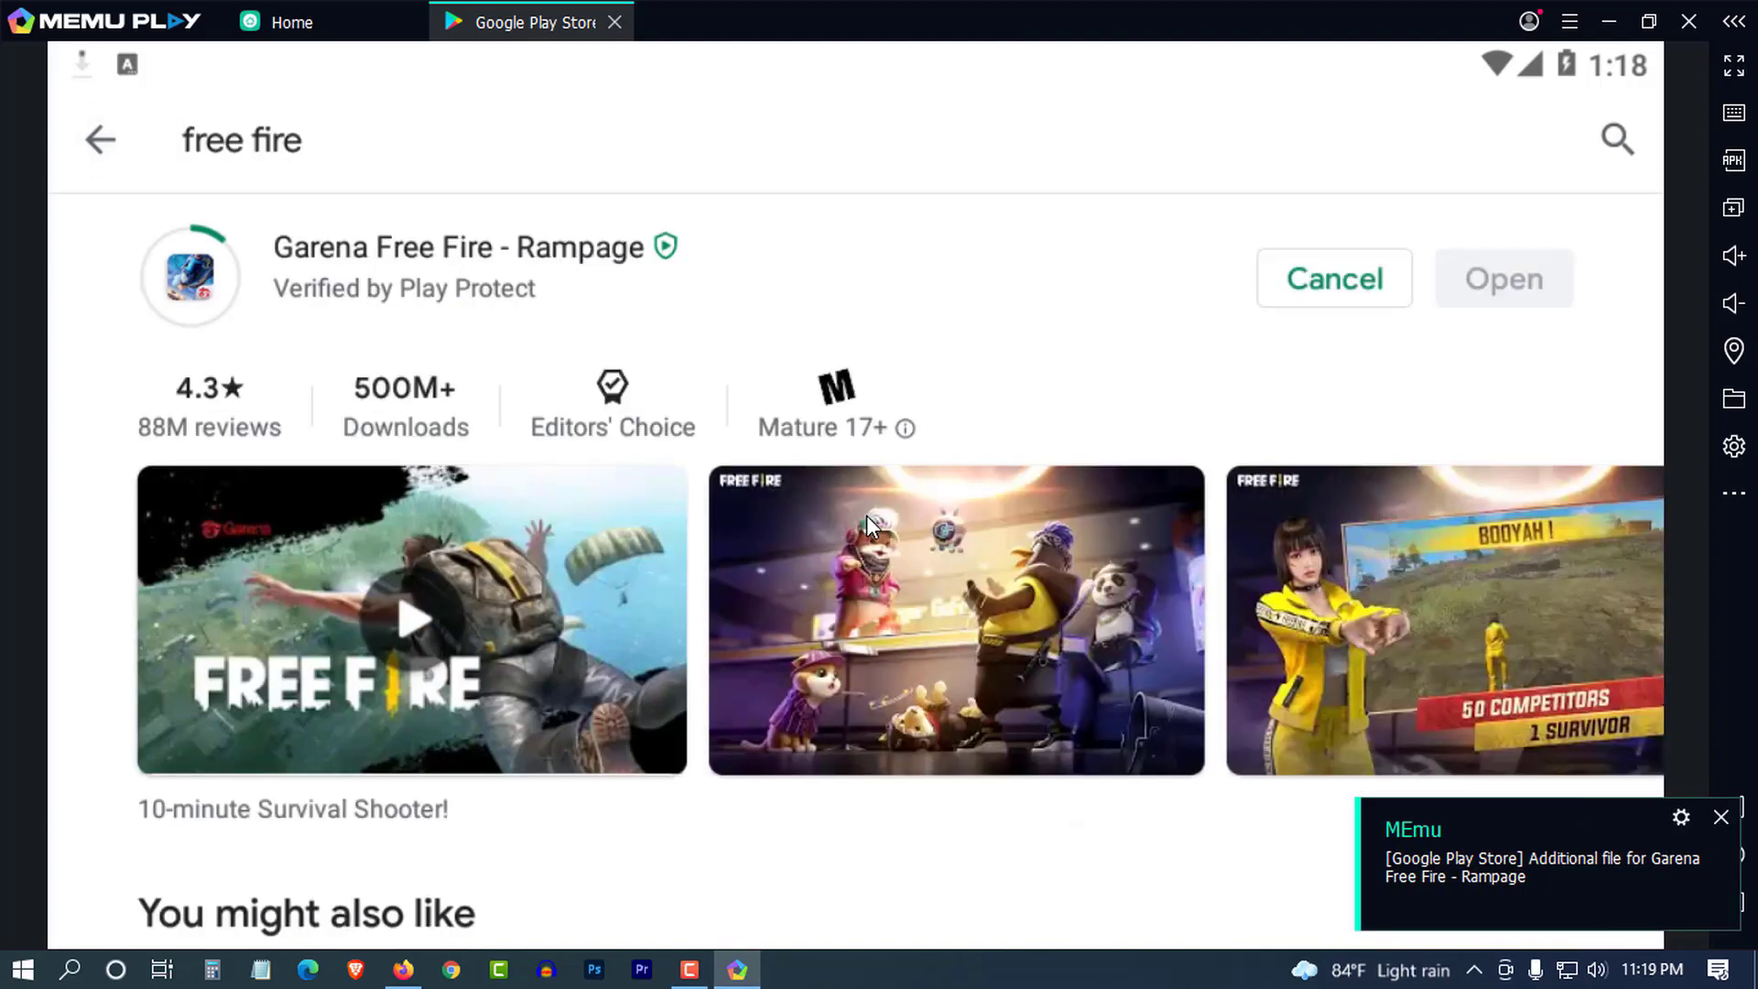
pyautogui.scroll(-5, 866, 515)
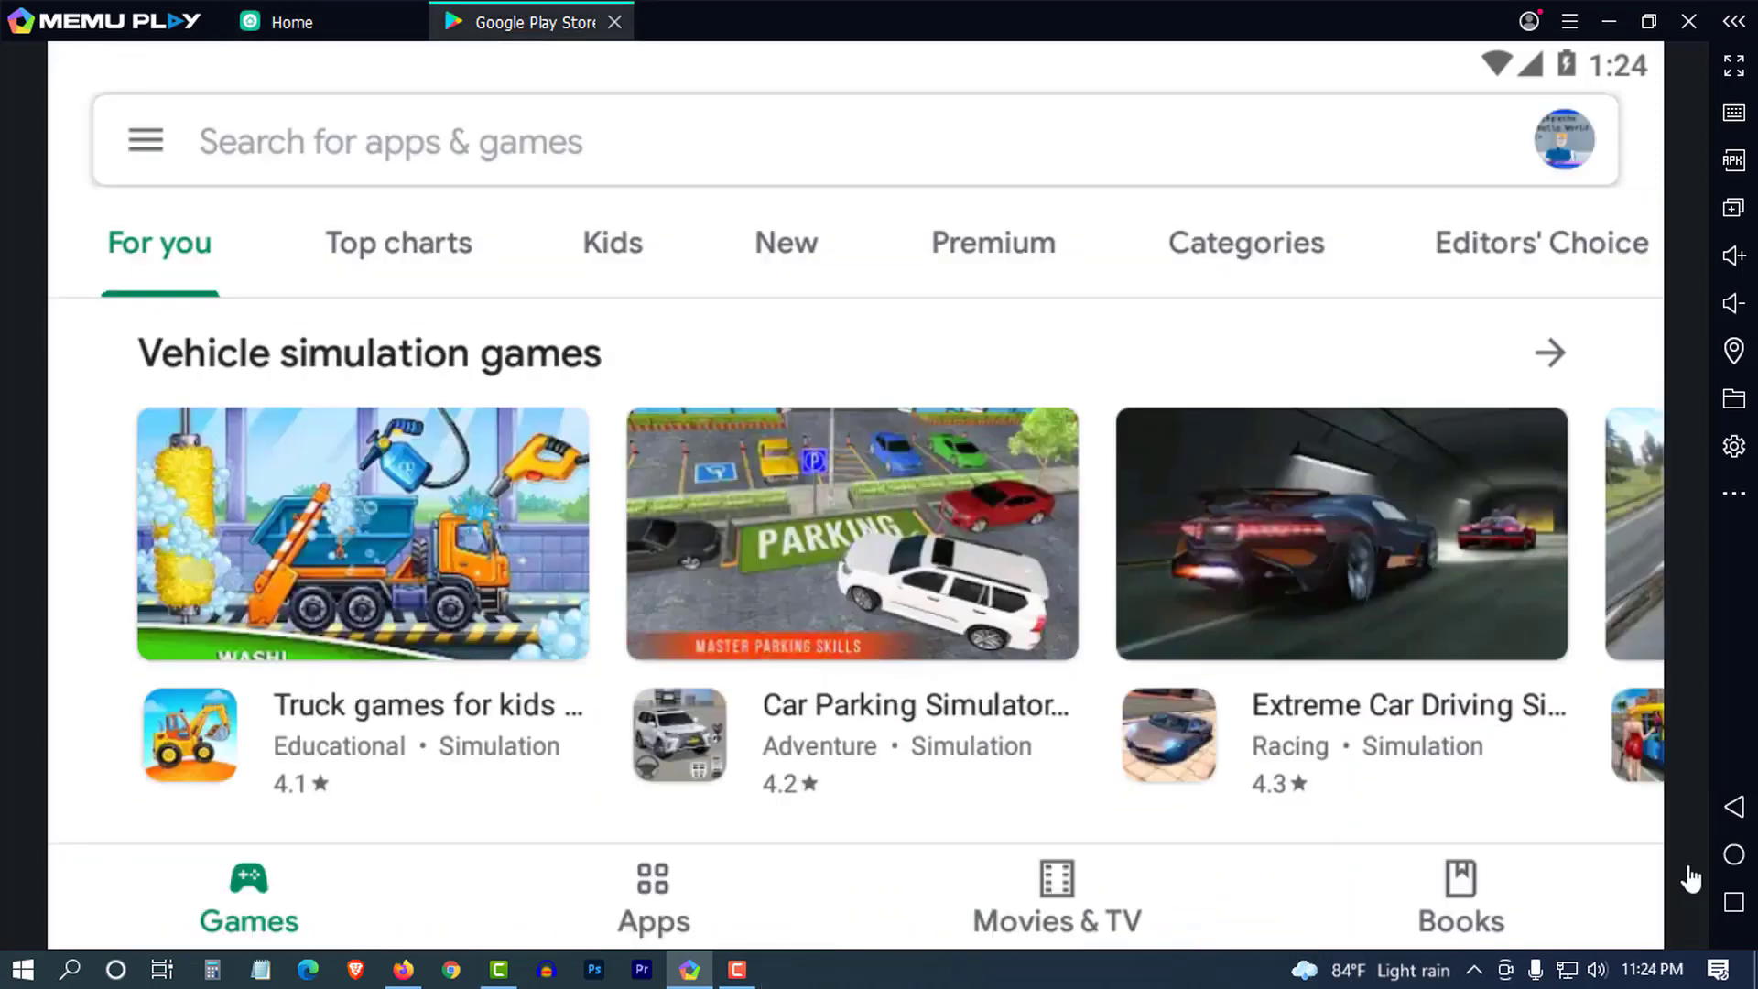
# Step: Search the Play Store for 'imo' to view the imo app, then leave the store
pyautogui.press('/')
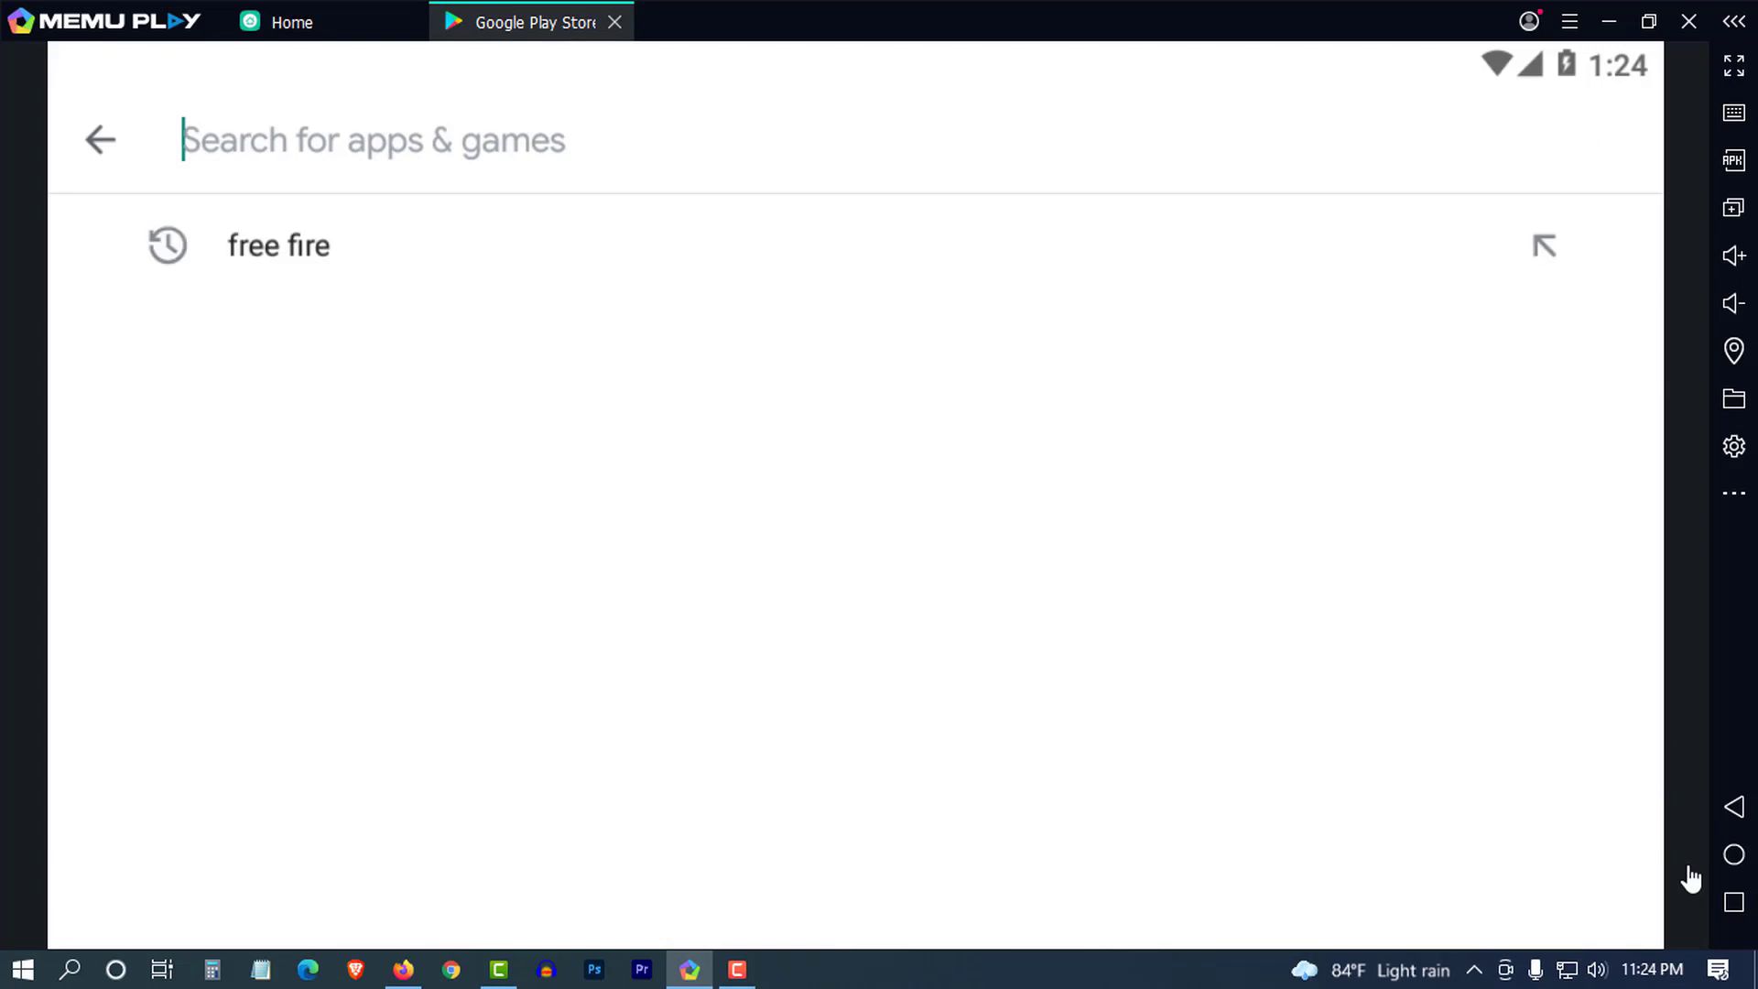
pyautogui.write('imo')
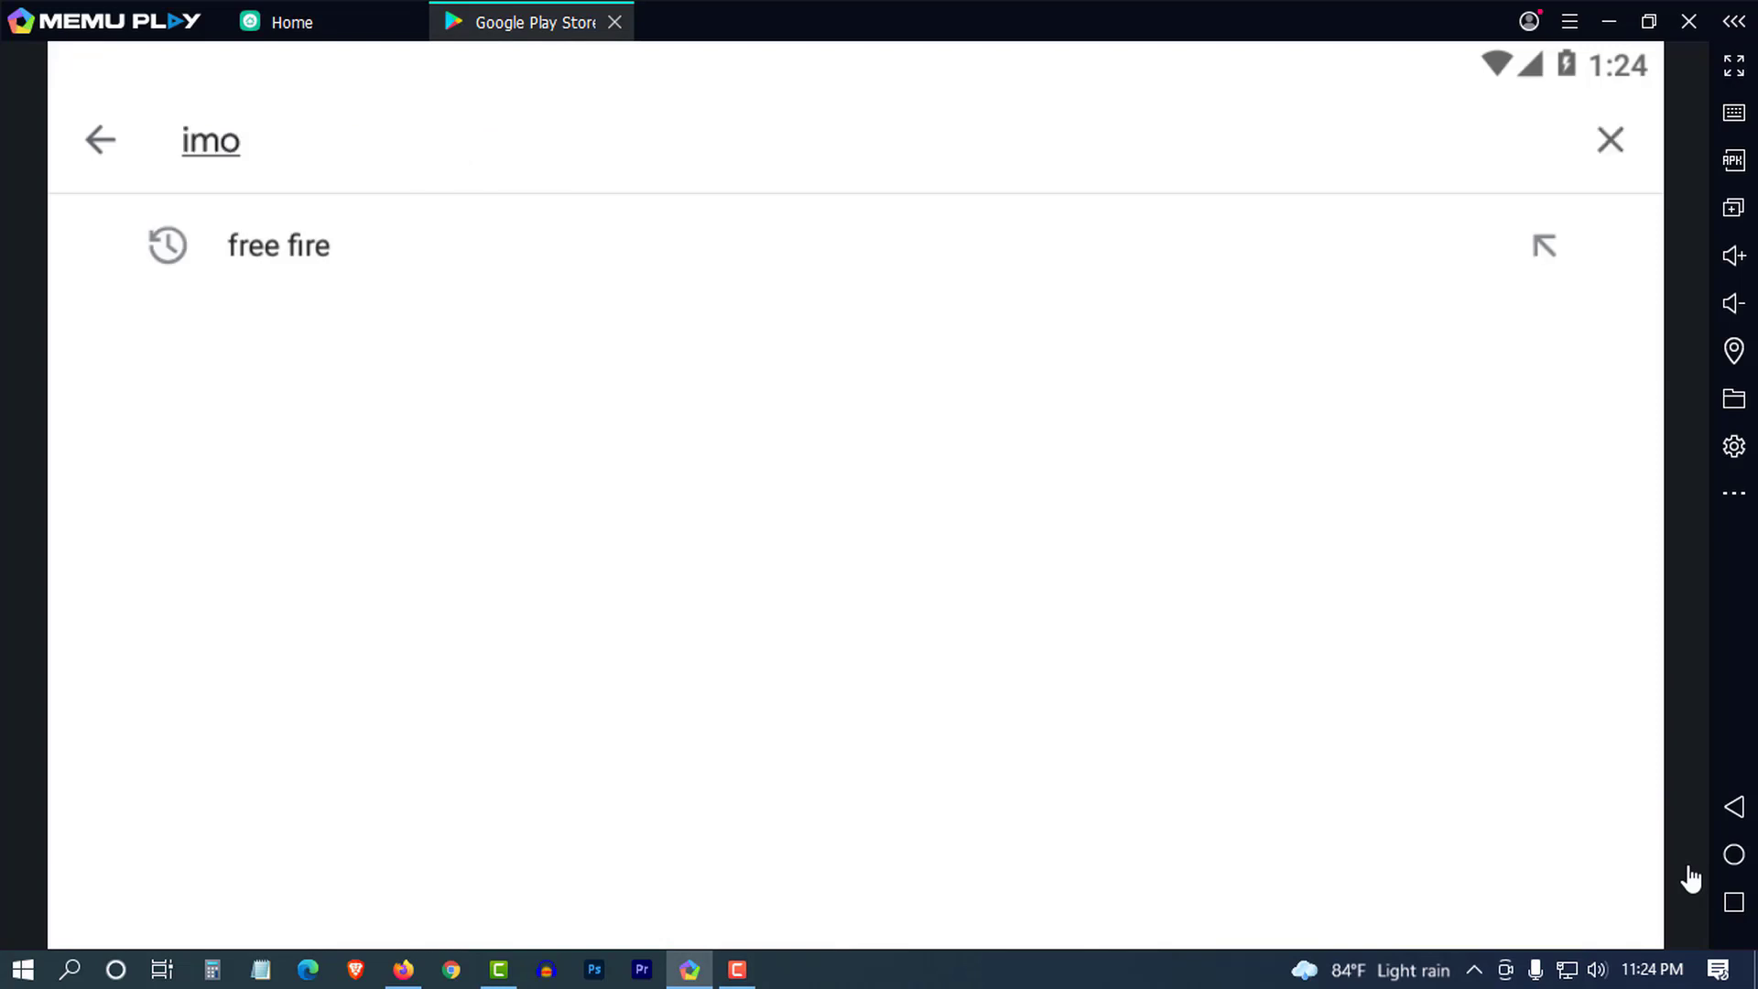
pyautogui.press('Return')
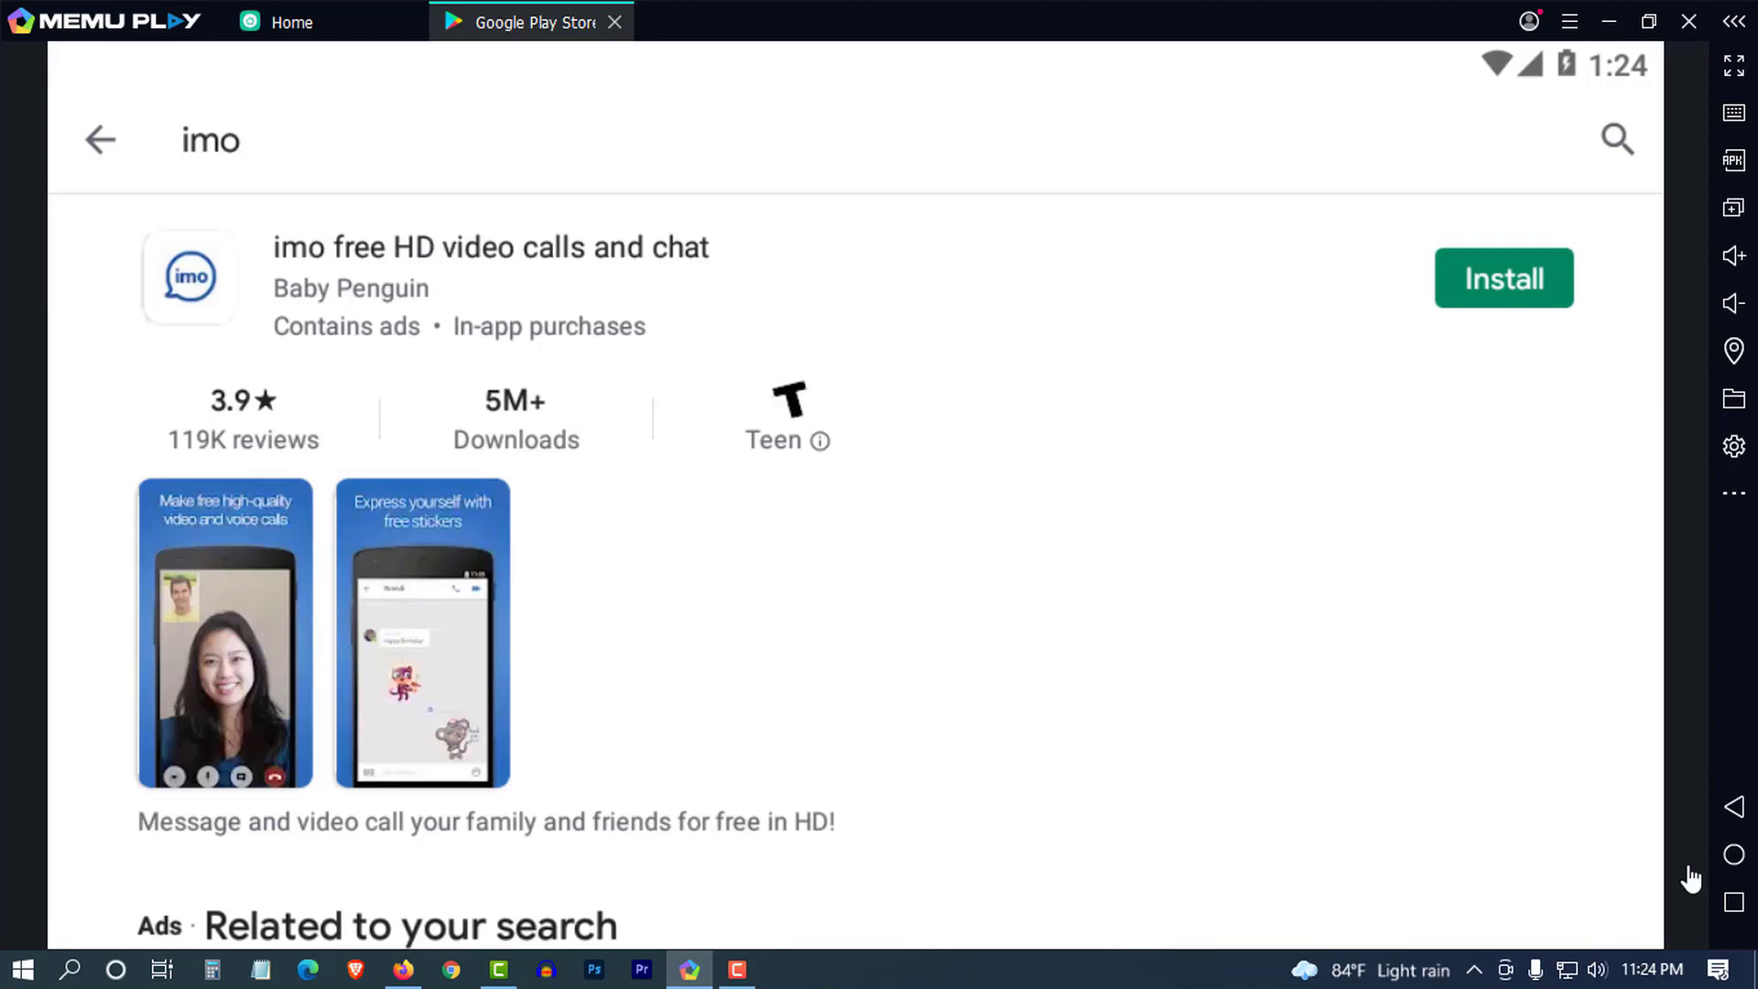
pyautogui.press('/')
pyautogui.press('Escape')
pyautogui.press('Escape')
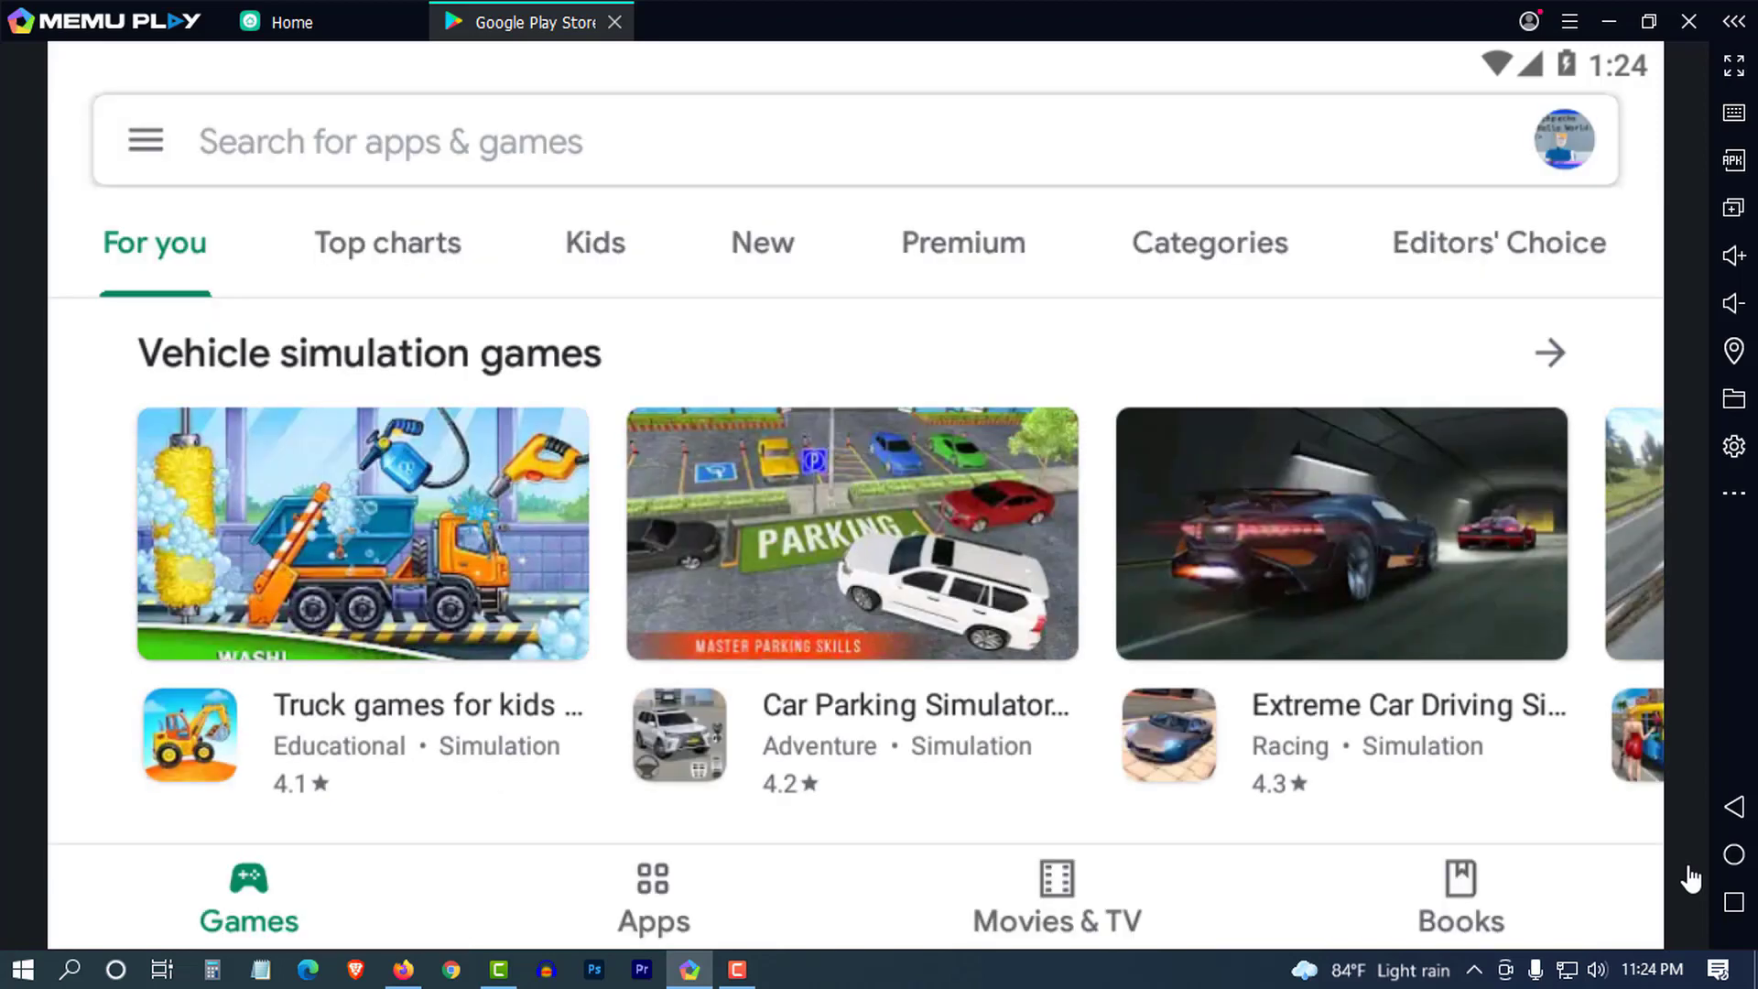
pyautogui.press('Escape')
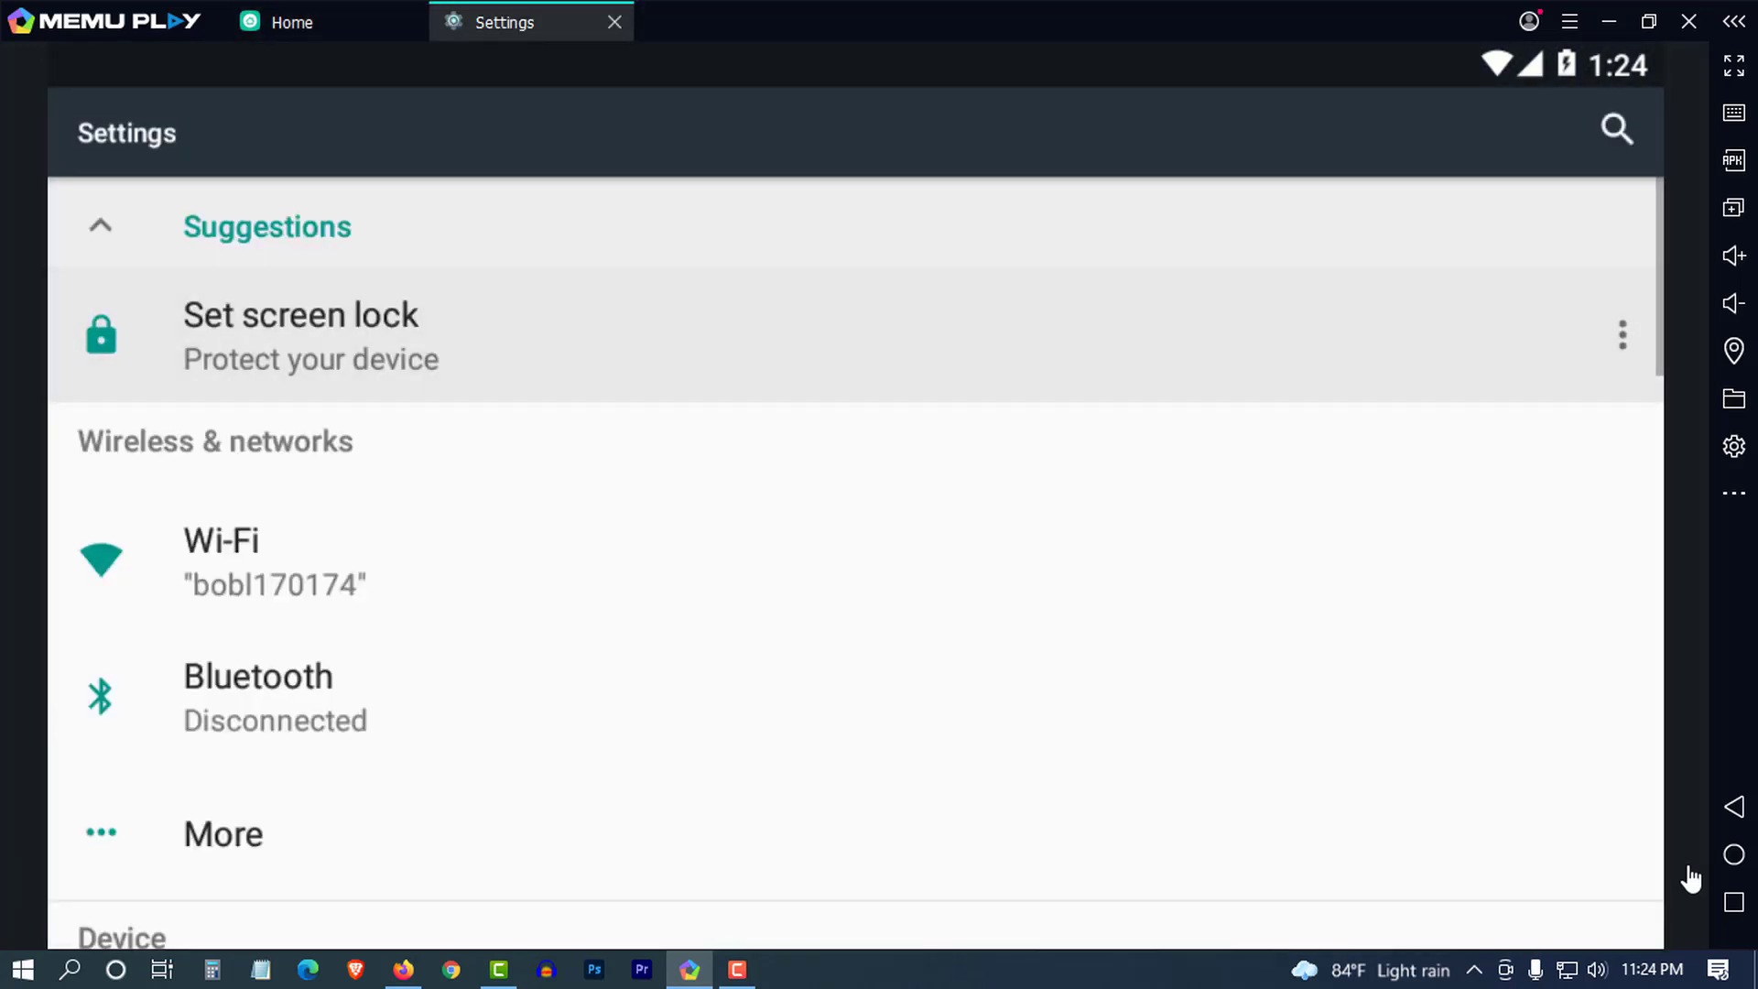
# Step: Step through the Settings list from Wi-Fi down to System and About tablet, then back out
pyautogui.press('Down')
pyautogui.press('Down')
pyautogui.press('Down')
pyautogui.press('Down')
pyautogui.press('Down')
pyautogui.press('Down')
pyautogui.press('Up')
pyautogui.press('Up')
pyautogui.press('Up')
pyautogui.press('Up')
pyautogui.press('Up')
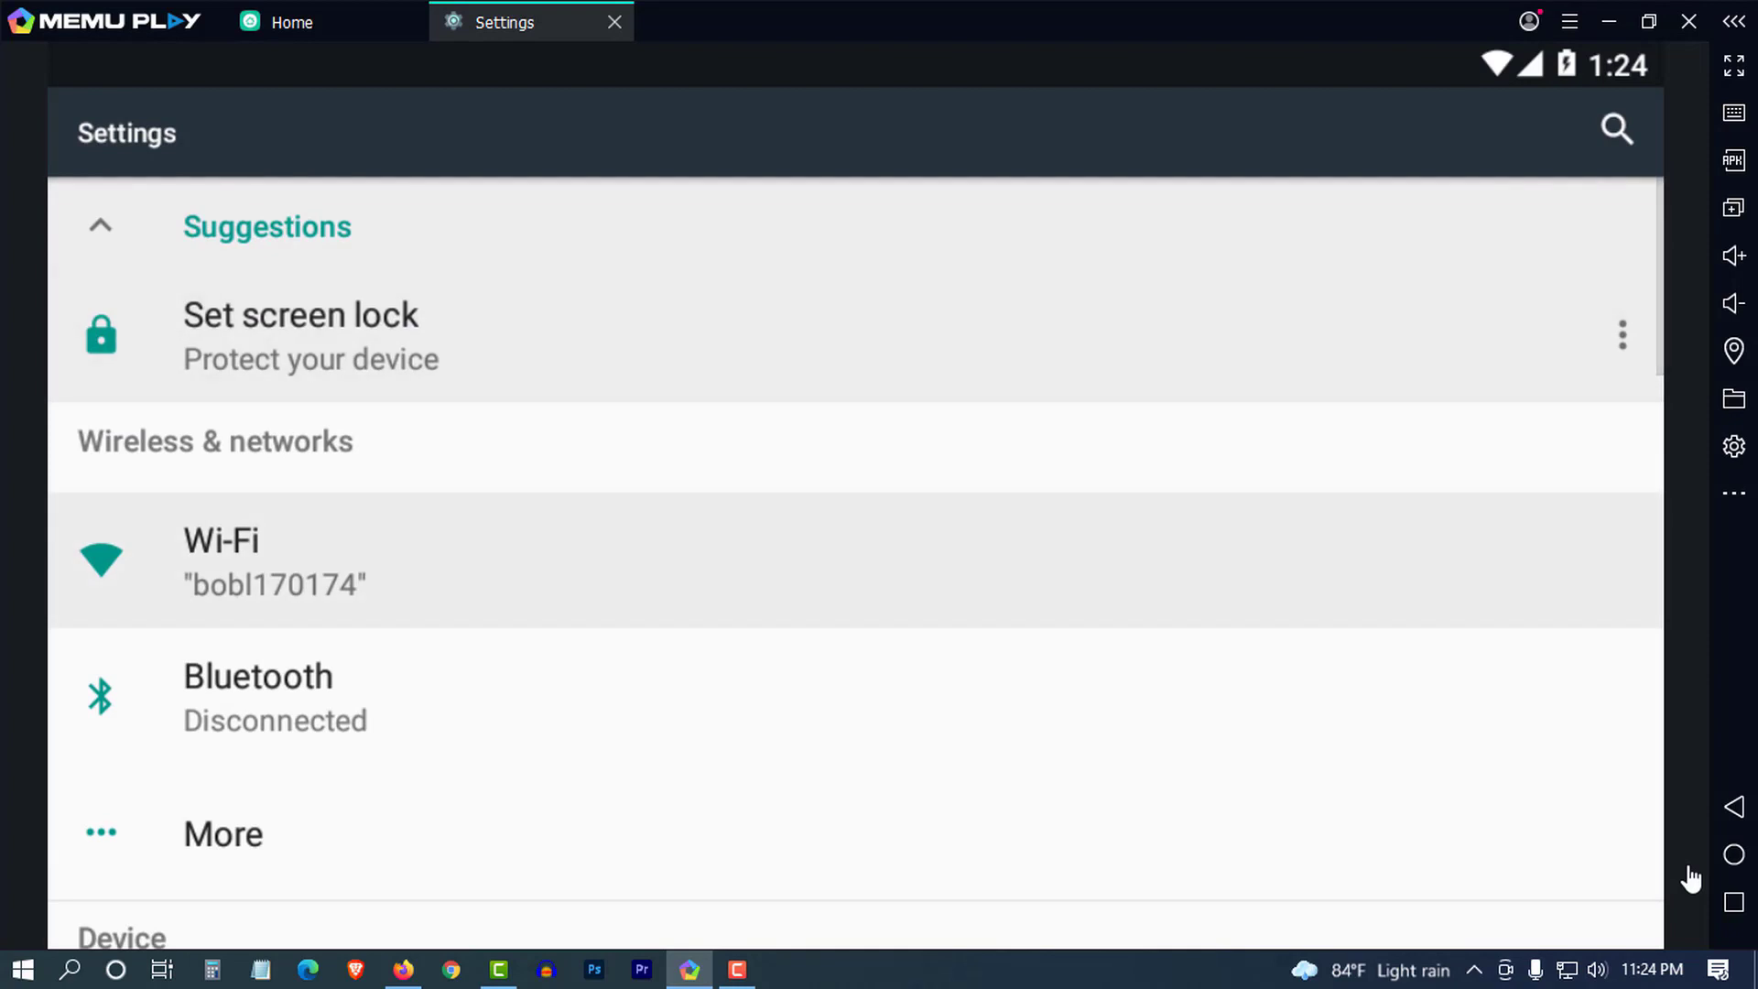
pyautogui.press('Down')
pyautogui.press('Down')
pyautogui.press('Down')
pyautogui.press('Down')
pyautogui.press('Down')
pyautogui.press('Down')
pyautogui.press('Down')
pyautogui.press('Down')
pyautogui.press('Down')
pyautogui.press('Down')
pyautogui.press('Down')
pyautogui.press('Down')
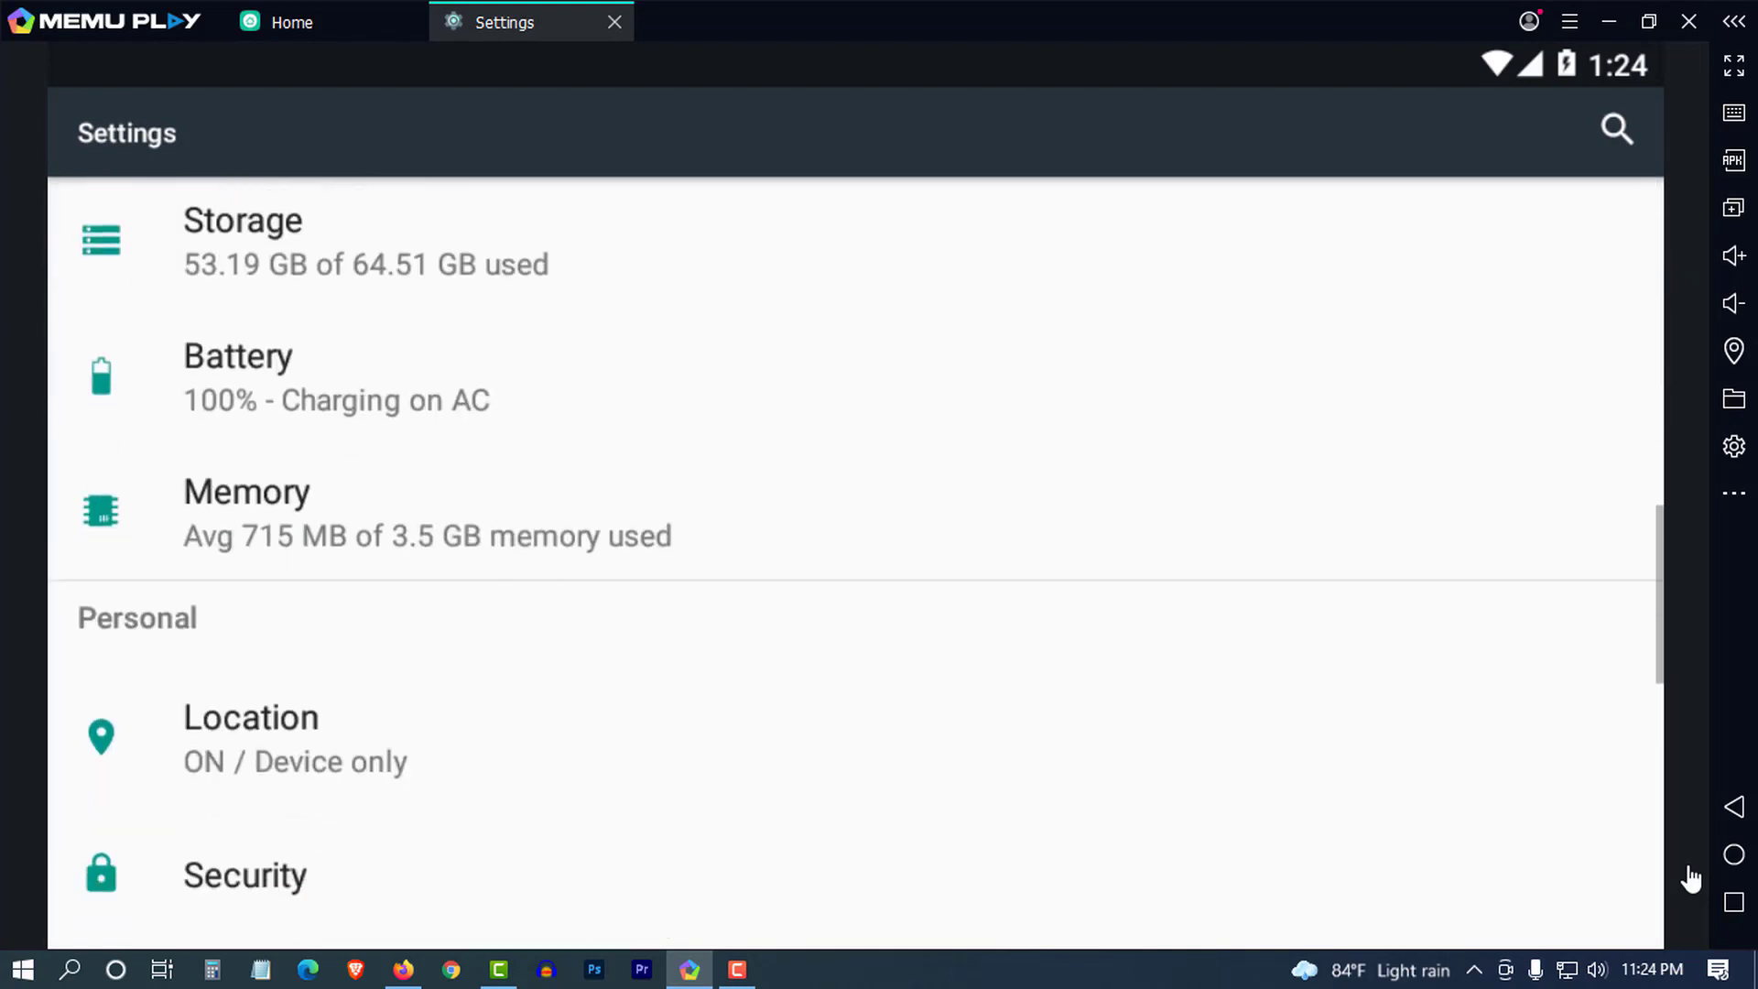
pyautogui.press('Up')
pyautogui.press('Up')
pyautogui.press('Up')
pyautogui.press('Up')
pyautogui.press('Up')
pyautogui.press('Up')
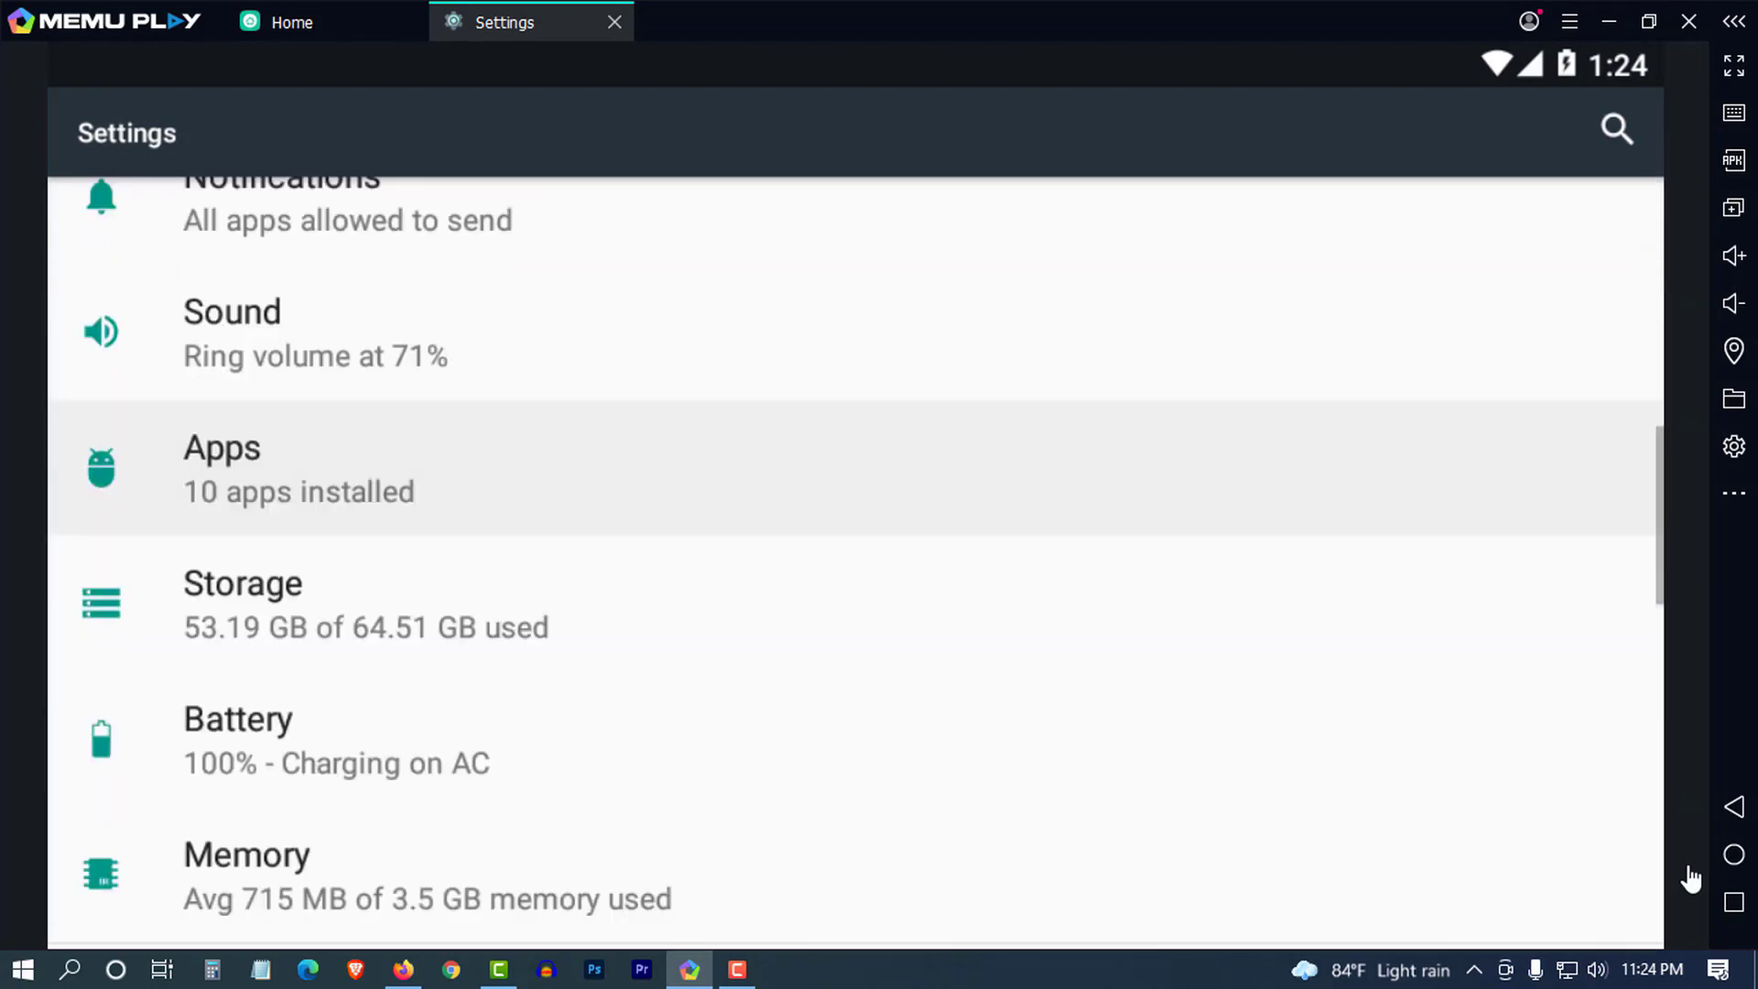
pyautogui.press('Down')
pyautogui.press('Down')
pyautogui.press('Down')
pyautogui.press('Down')
pyautogui.press('Up')
pyautogui.press('Up')
pyautogui.press('Down')
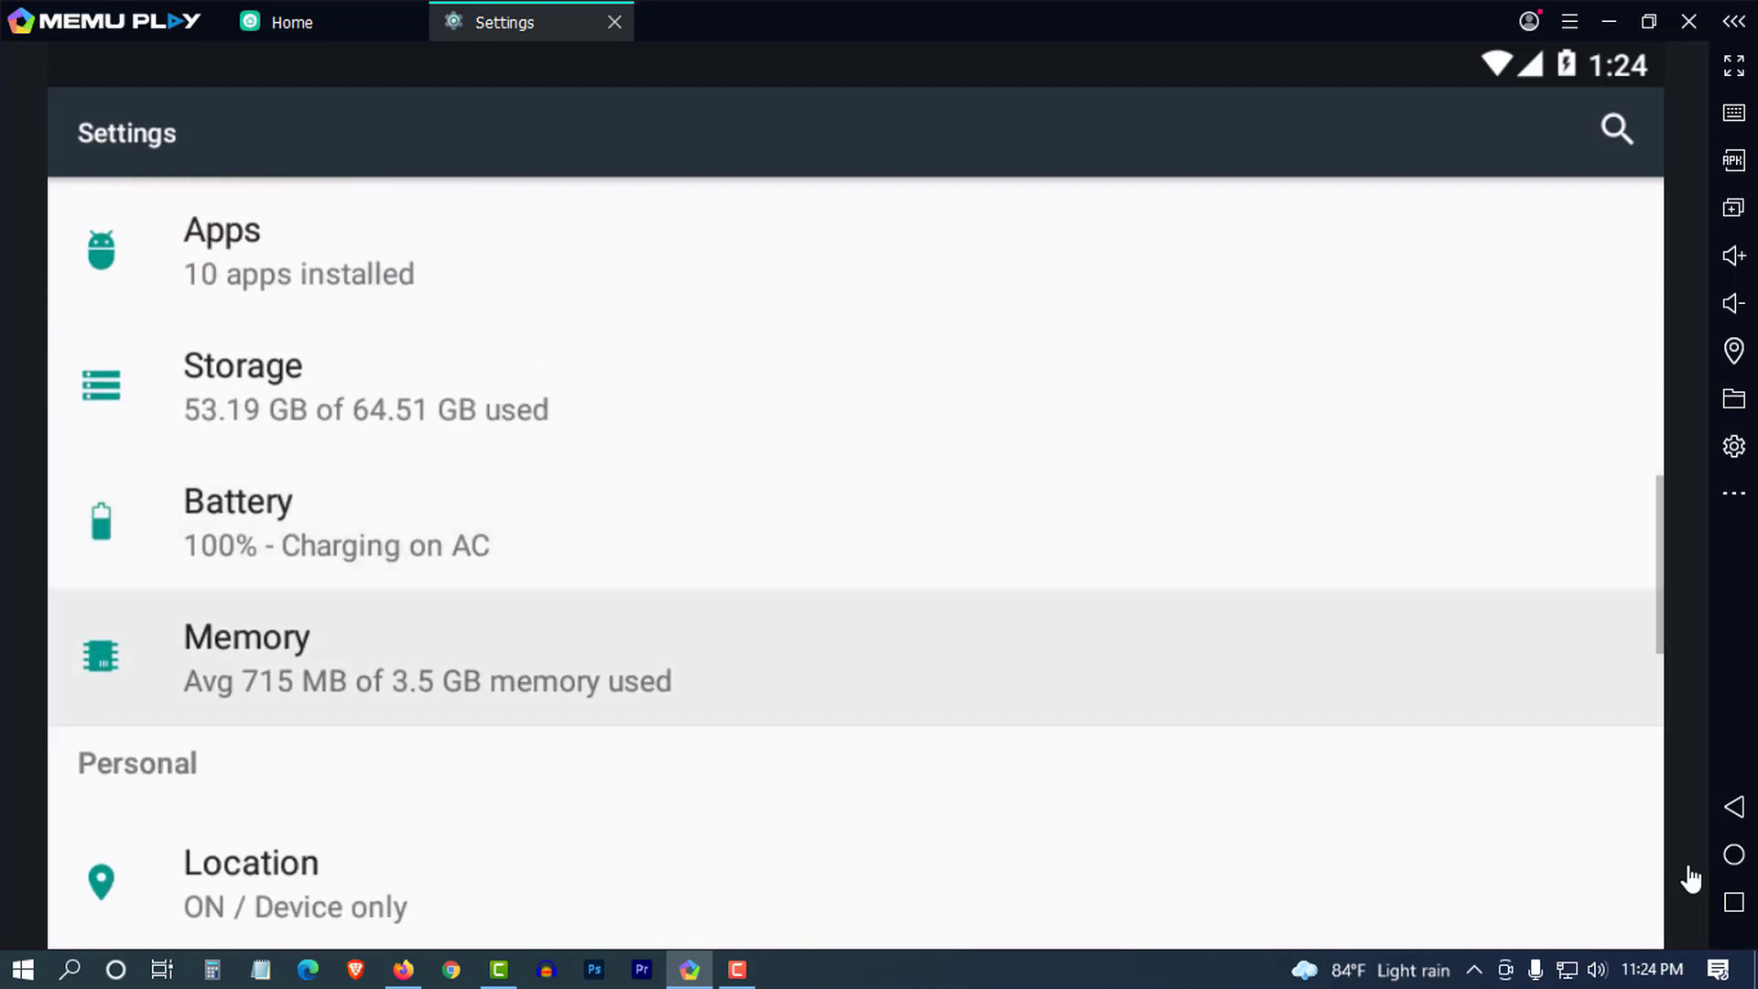
pyautogui.press('Down')
pyautogui.press('Down')
pyautogui.press('Down')
pyautogui.press('Up')
pyautogui.press('Up')
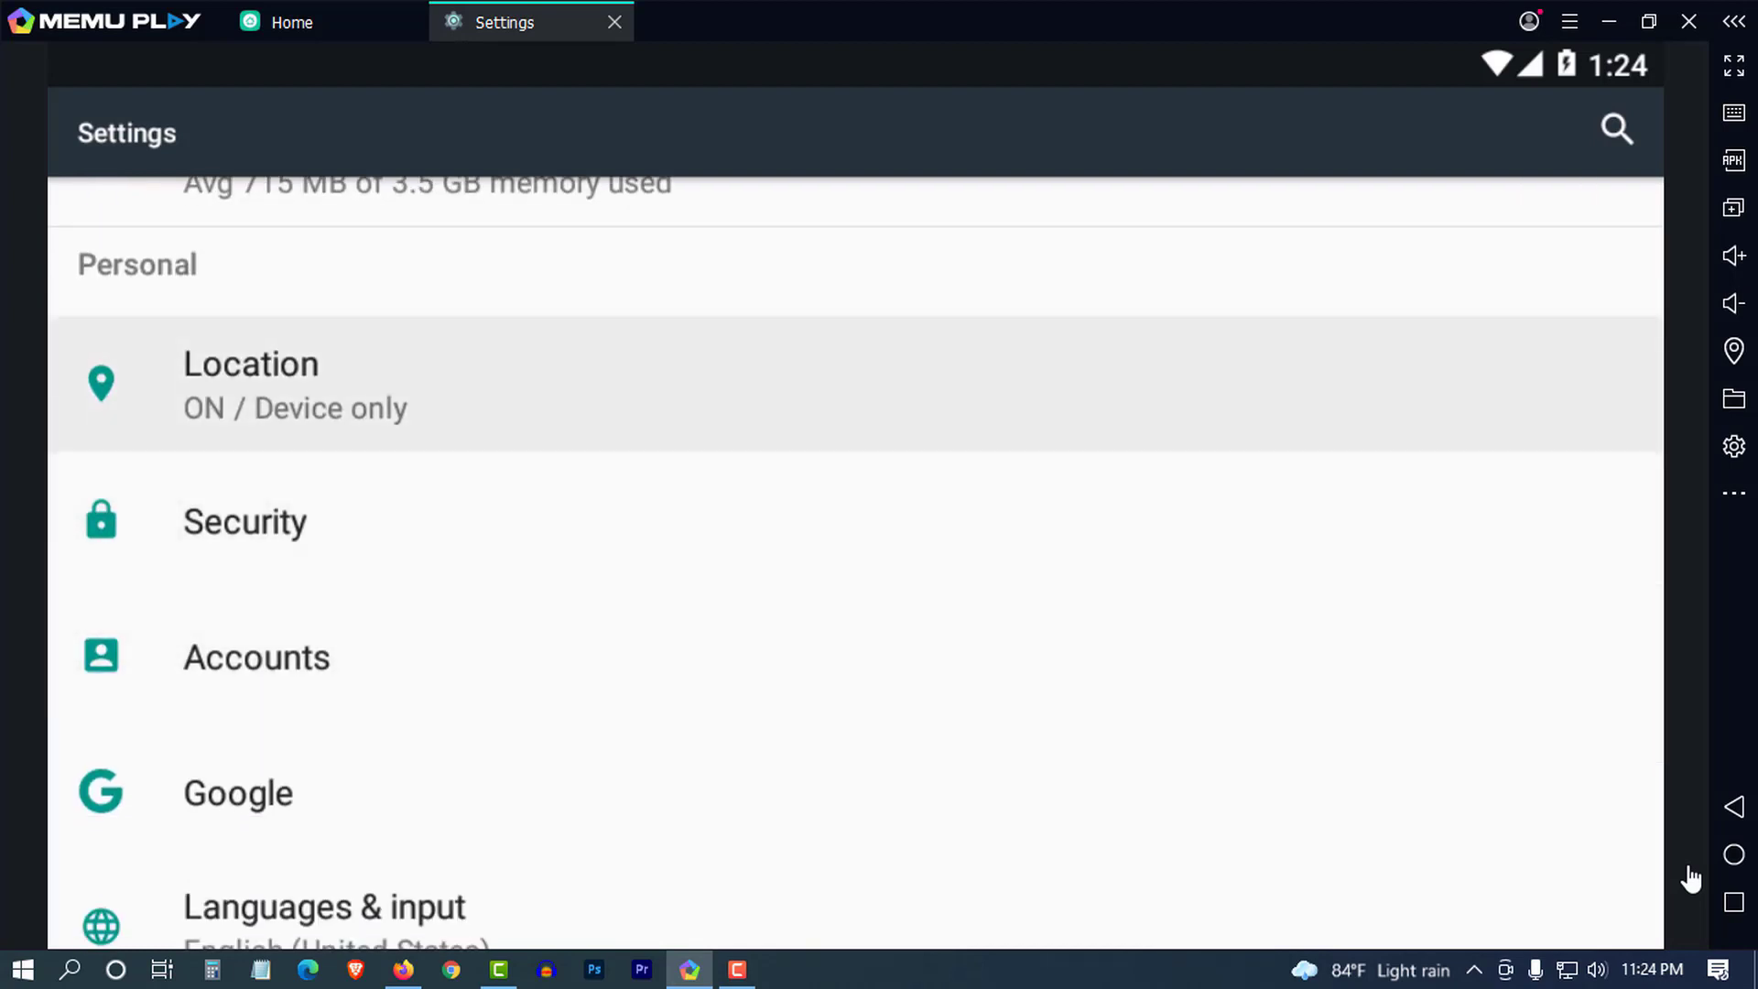
pyautogui.press('Down')
pyautogui.press('Down')
pyautogui.press('Down')
pyautogui.press('Down')
pyautogui.press('Up')
pyautogui.press('Up')
pyautogui.press('Up')
pyautogui.press('Down')
pyautogui.press('Down')
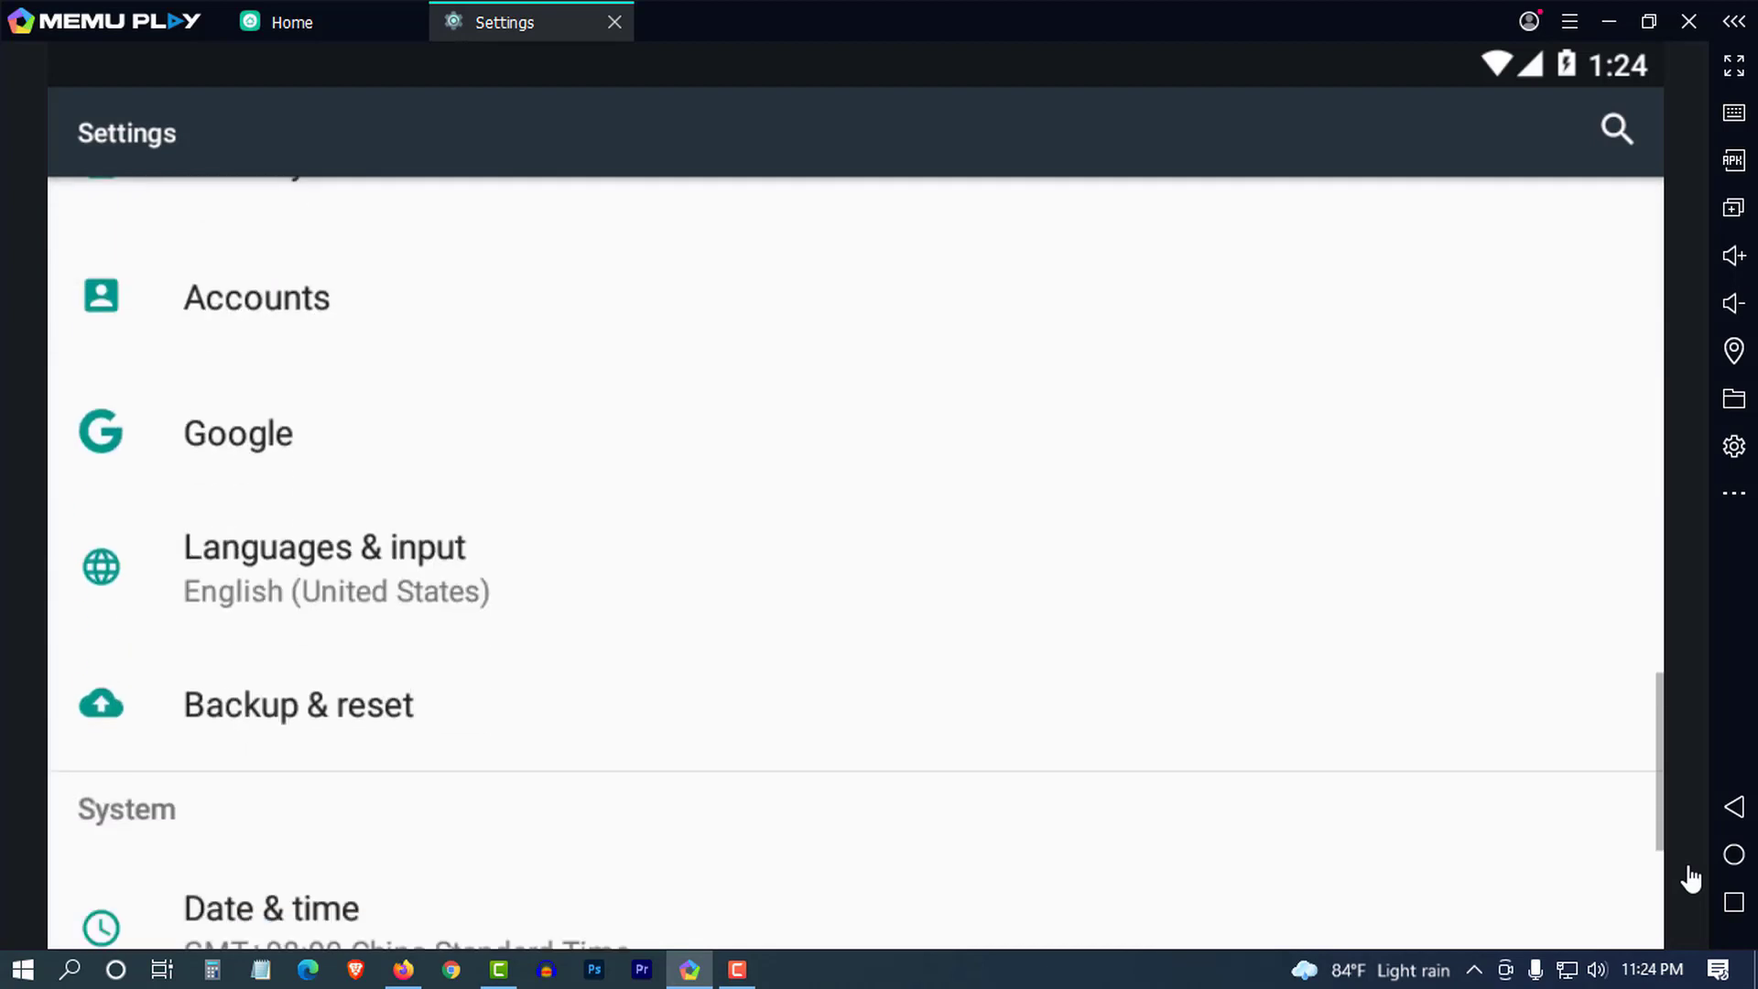
pyautogui.press('Down')
pyautogui.press('Down')
pyautogui.press('Down')
pyautogui.press('Up')
pyautogui.press('Down')
pyautogui.press('Up')
pyautogui.press('Up')
pyautogui.press('Up')
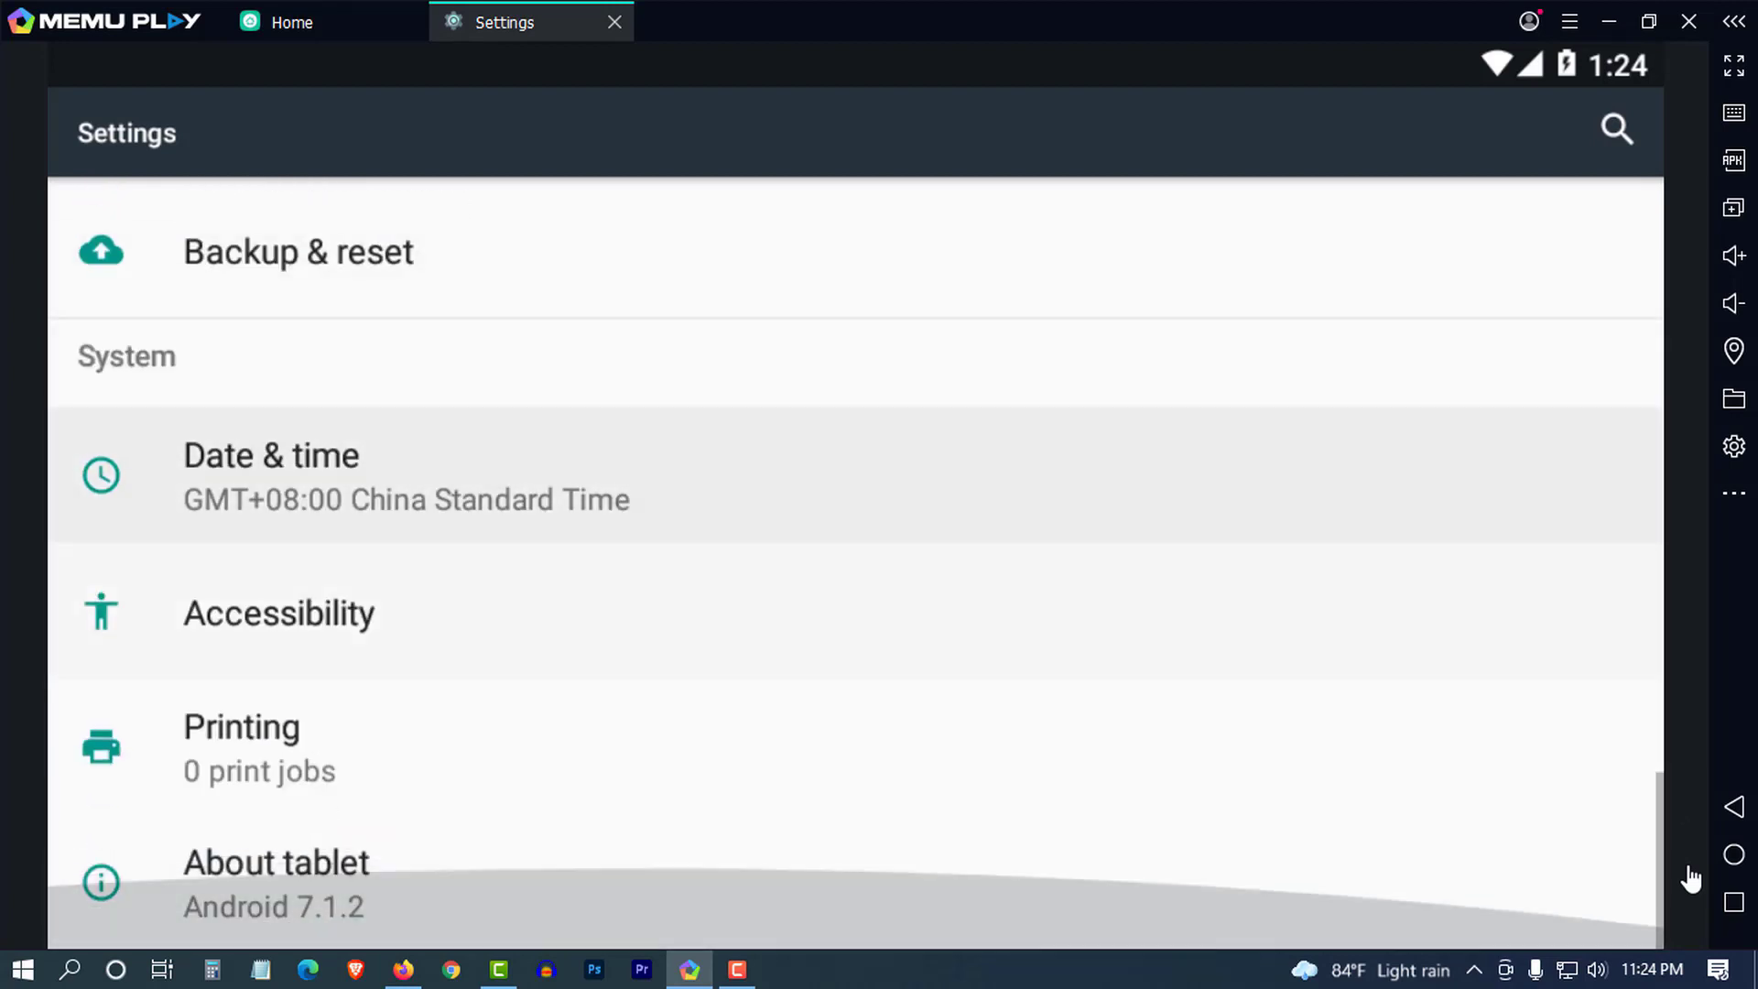
pyautogui.press('Down')
pyautogui.press('Up')
pyautogui.press('Up')
pyautogui.press('Up')
pyautogui.press('Up')
pyautogui.press('Up')
pyautogui.press('Up')
pyautogui.press('Up')
pyautogui.press('Up')
pyautogui.press('Up')
pyautogui.press('Up')
pyautogui.press('Up')
pyautogui.press('Up')
pyautogui.press('Up')
pyautogui.press('Up')
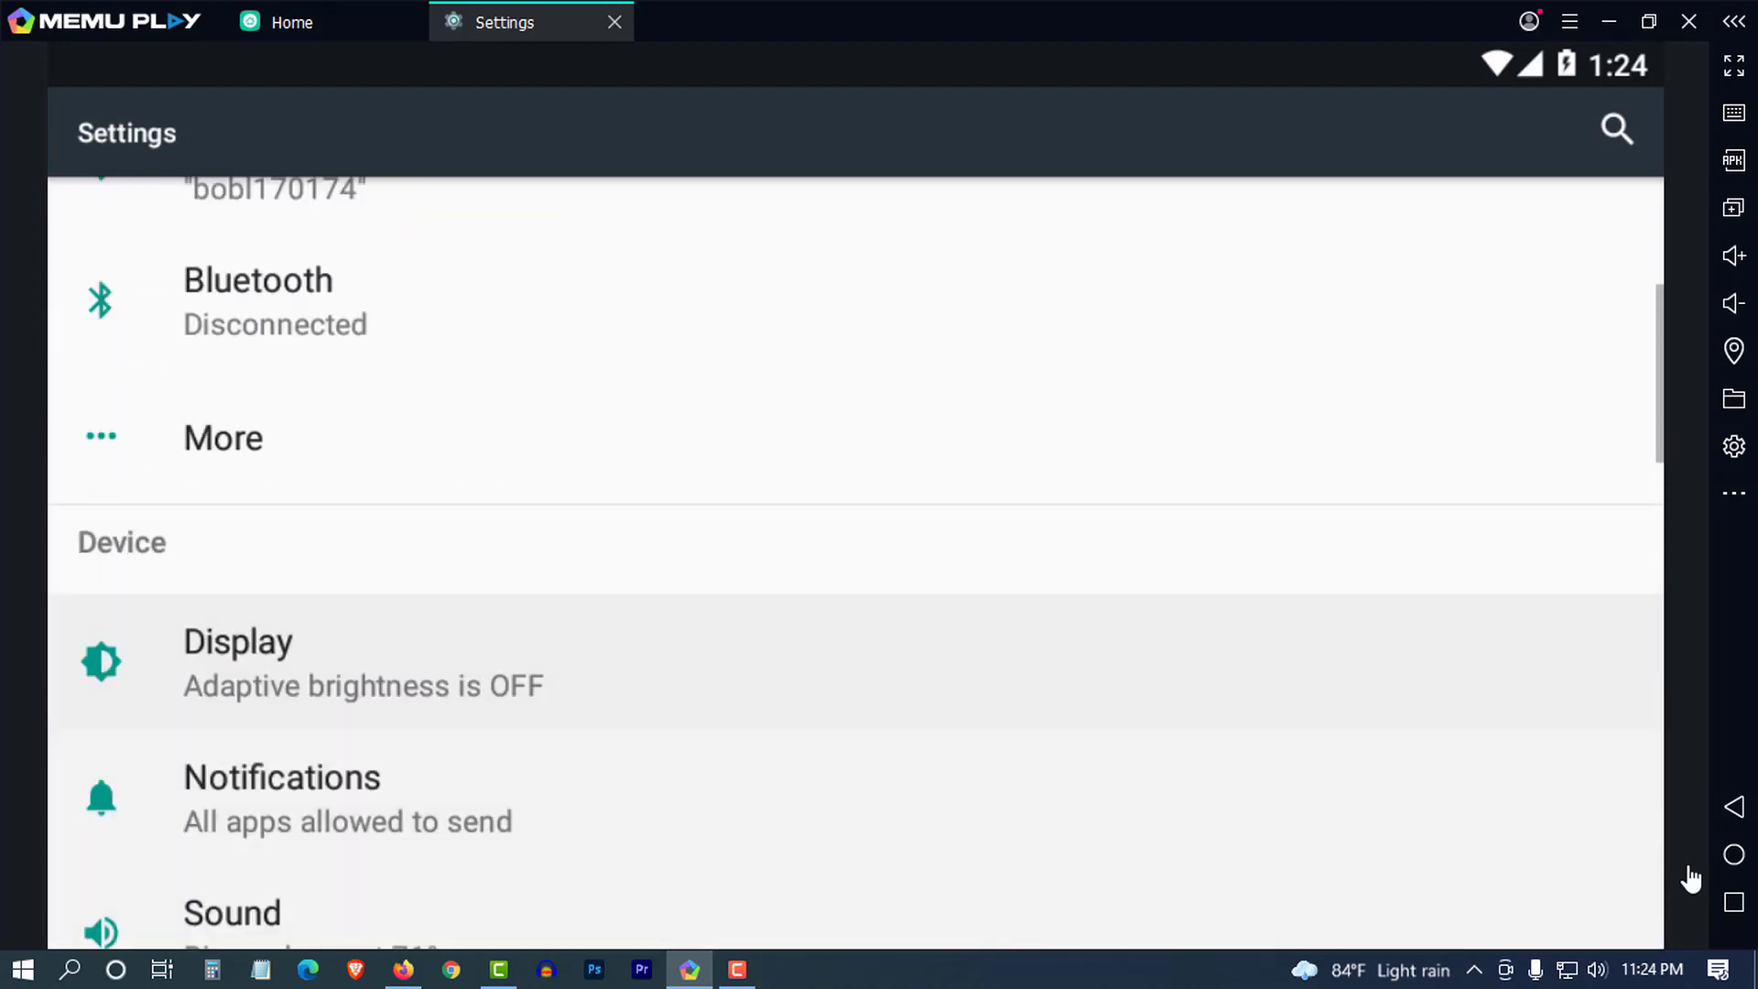
pyautogui.press('Up')
pyautogui.press('Up')
pyautogui.press('Up')
pyautogui.press('Up')
pyautogui.press('Down')
pyautogui.press('Up')
pyautogui.press('Up')
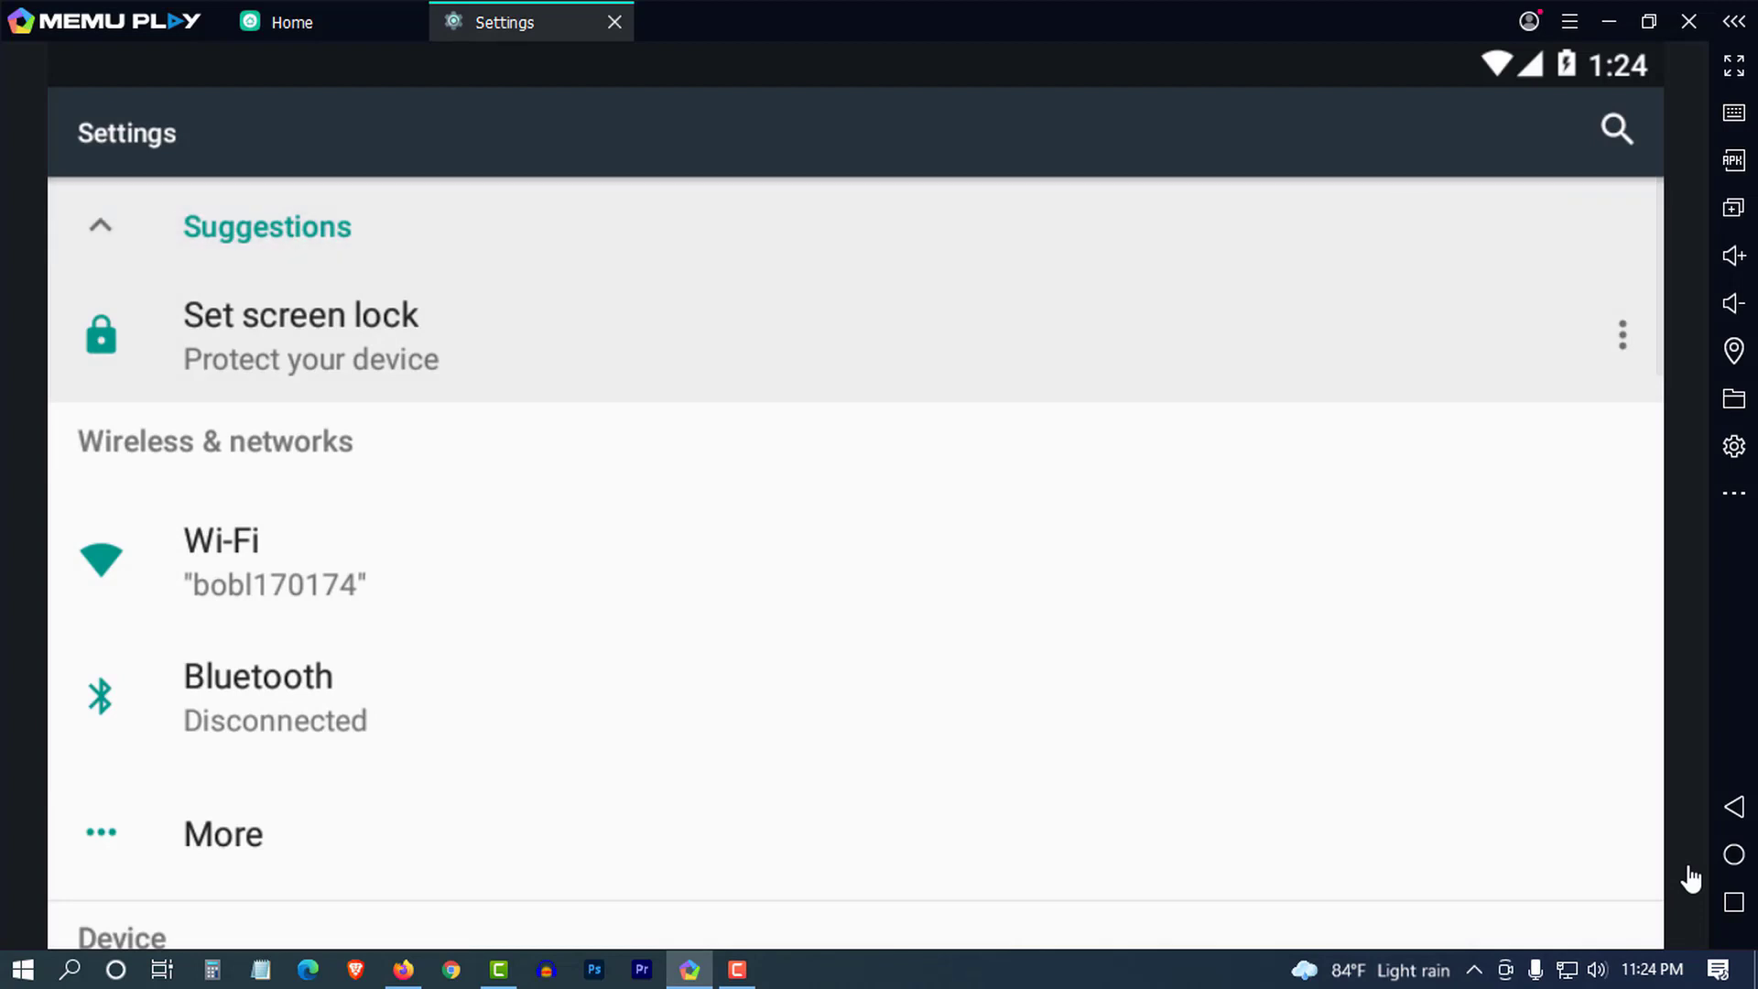
pyautogui.press('Escape')
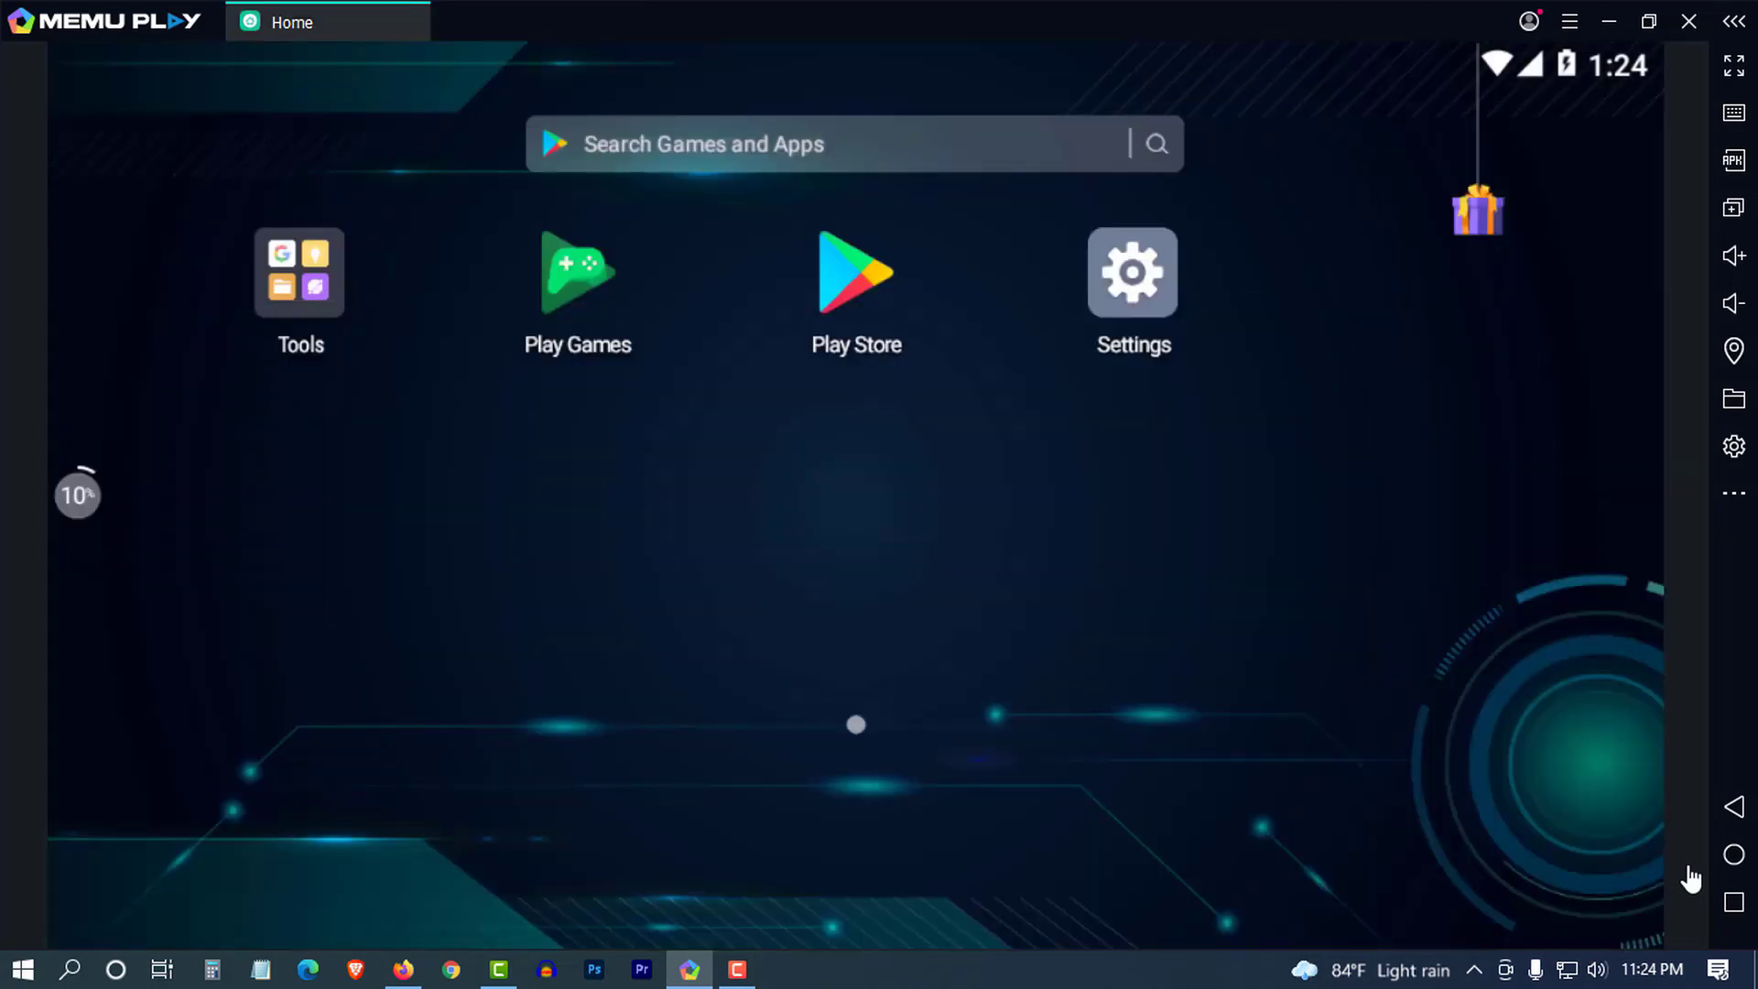
pyautogui.press('Up')
pyautogui.press('Up')
pyautogui.press('Up')
pyautogui.press('Up')
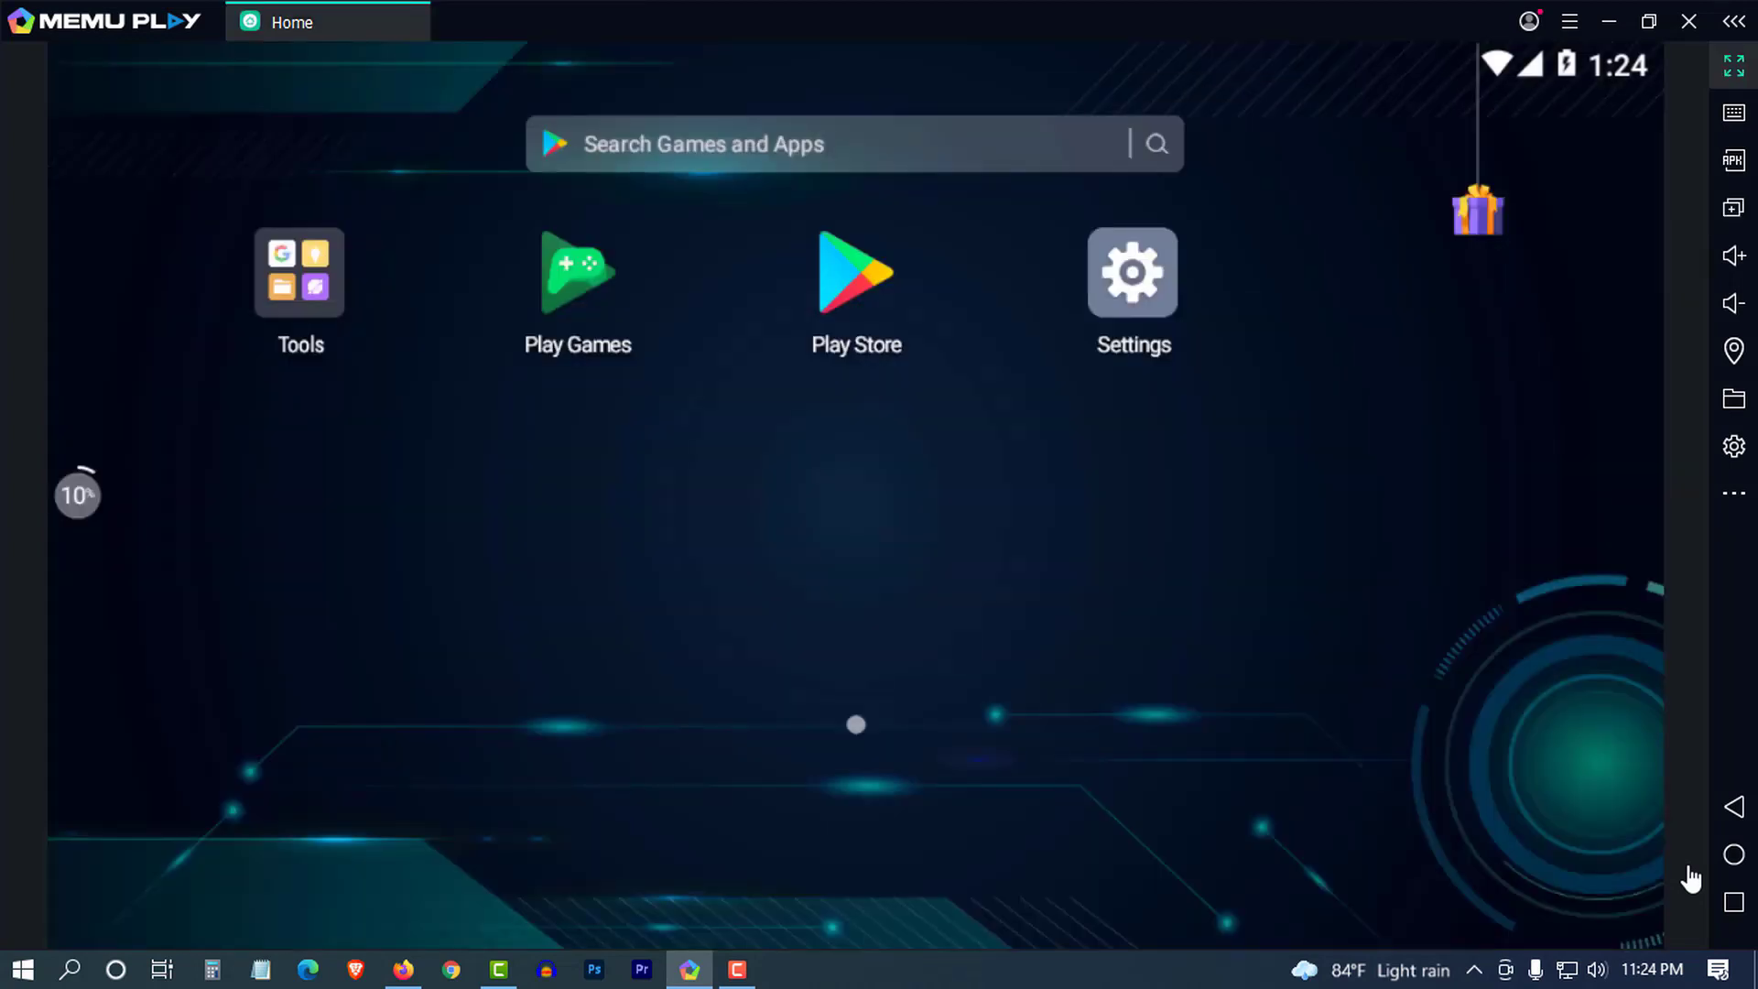
pyautogui.press('Left')
pyautogui.press('Left')
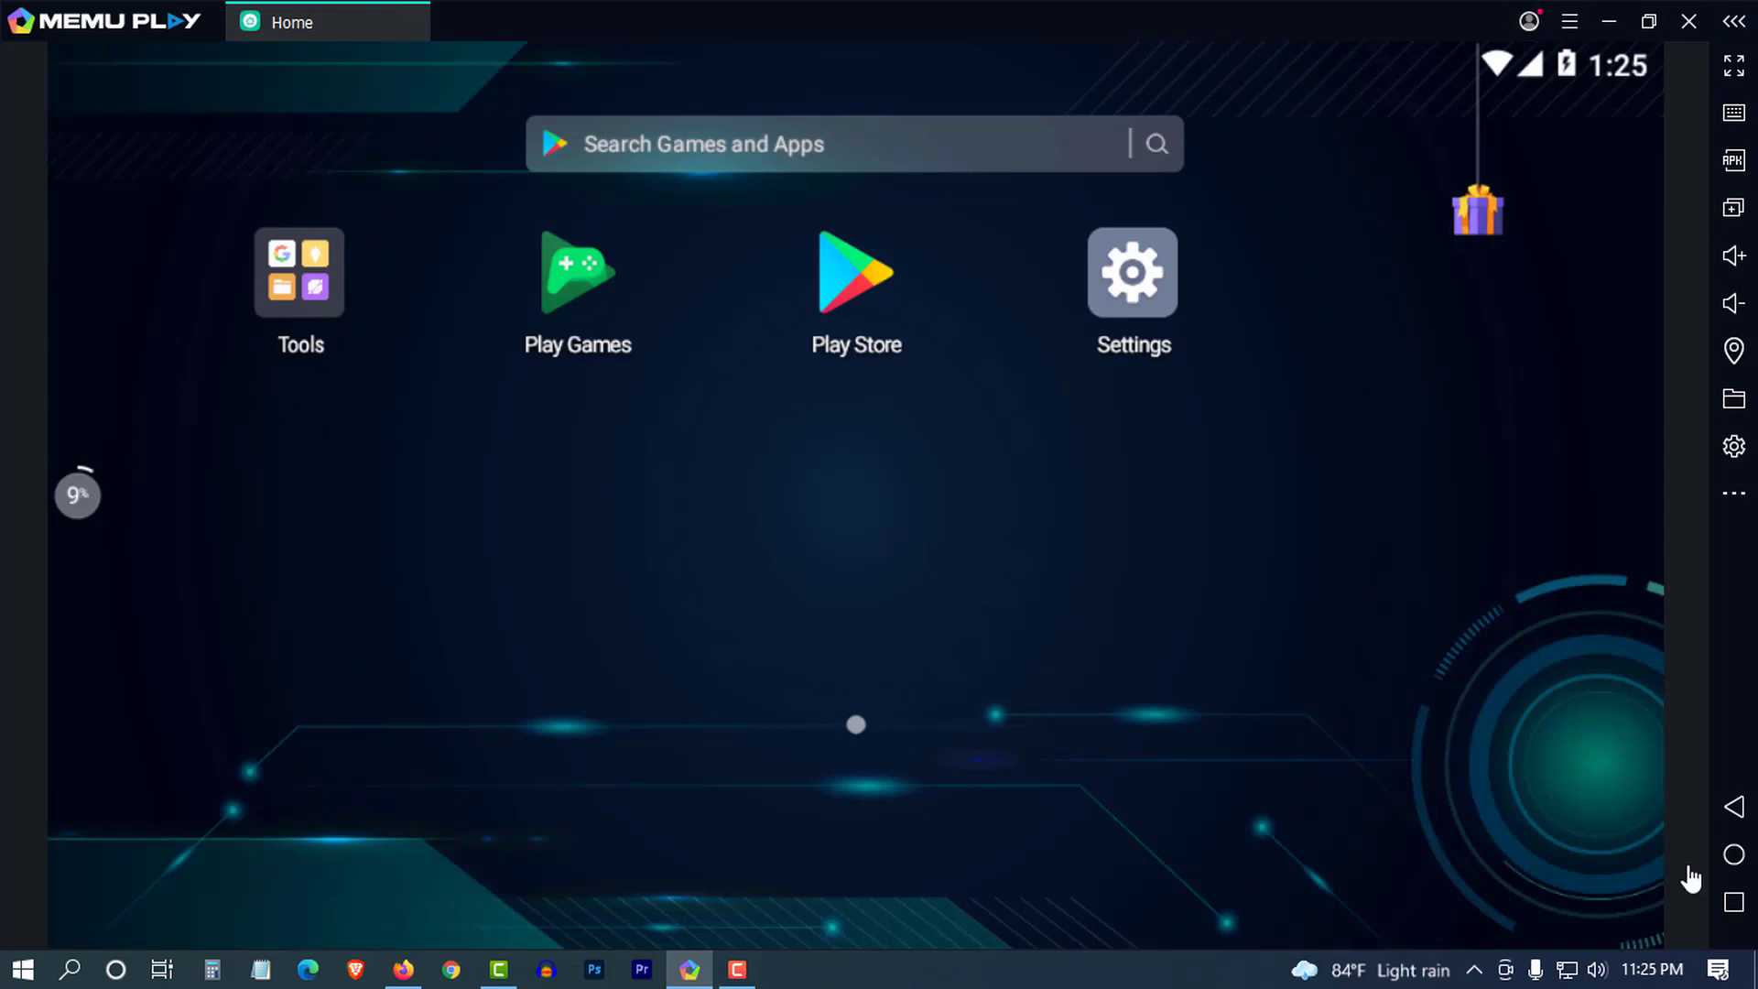
pyautogui.press('Right')
pyautogui.press('Right')
pyautogui.press('Return')
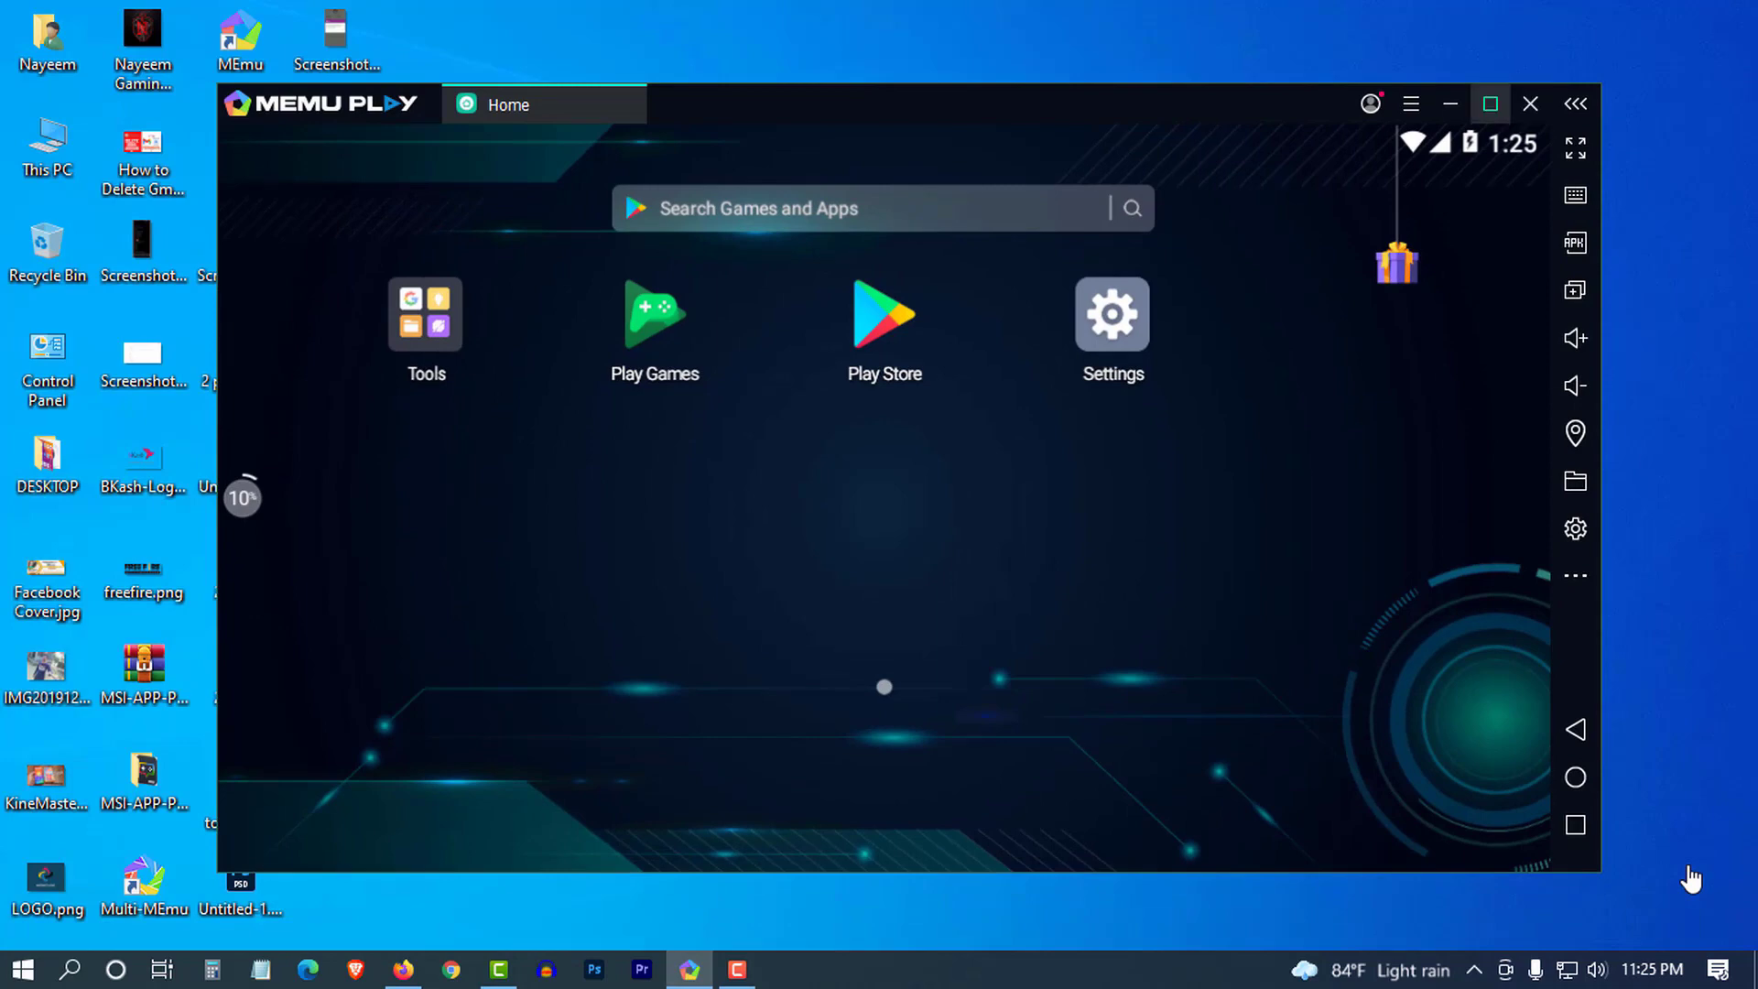
pyautogui.press('Return')
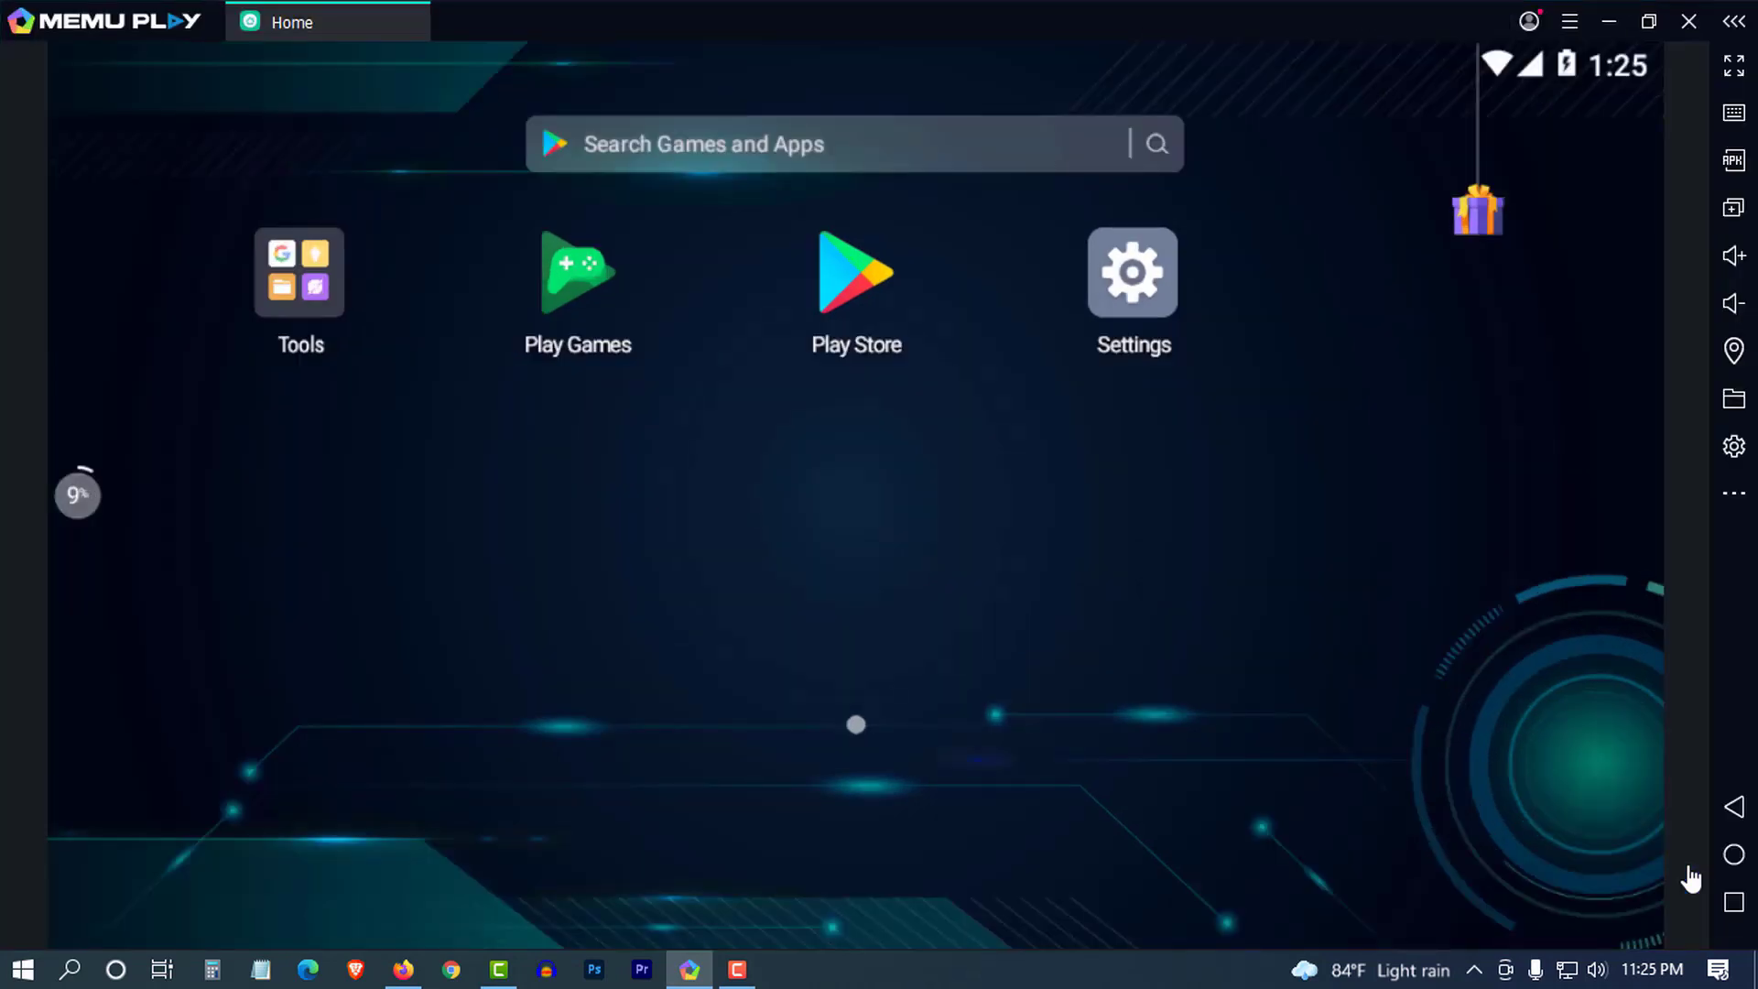